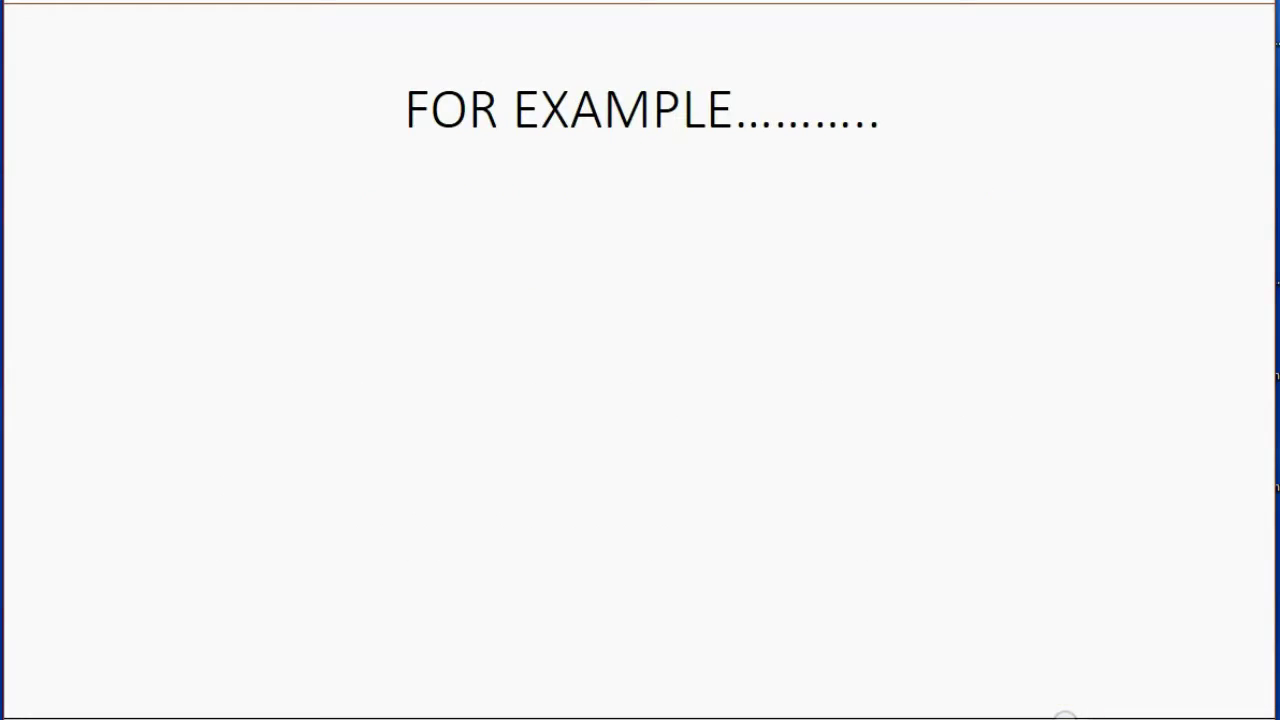
Step: Open the CAPITAL 1 credit card register and start an entry dated 07/14/2016 with reference 12345
click(1065, 716)
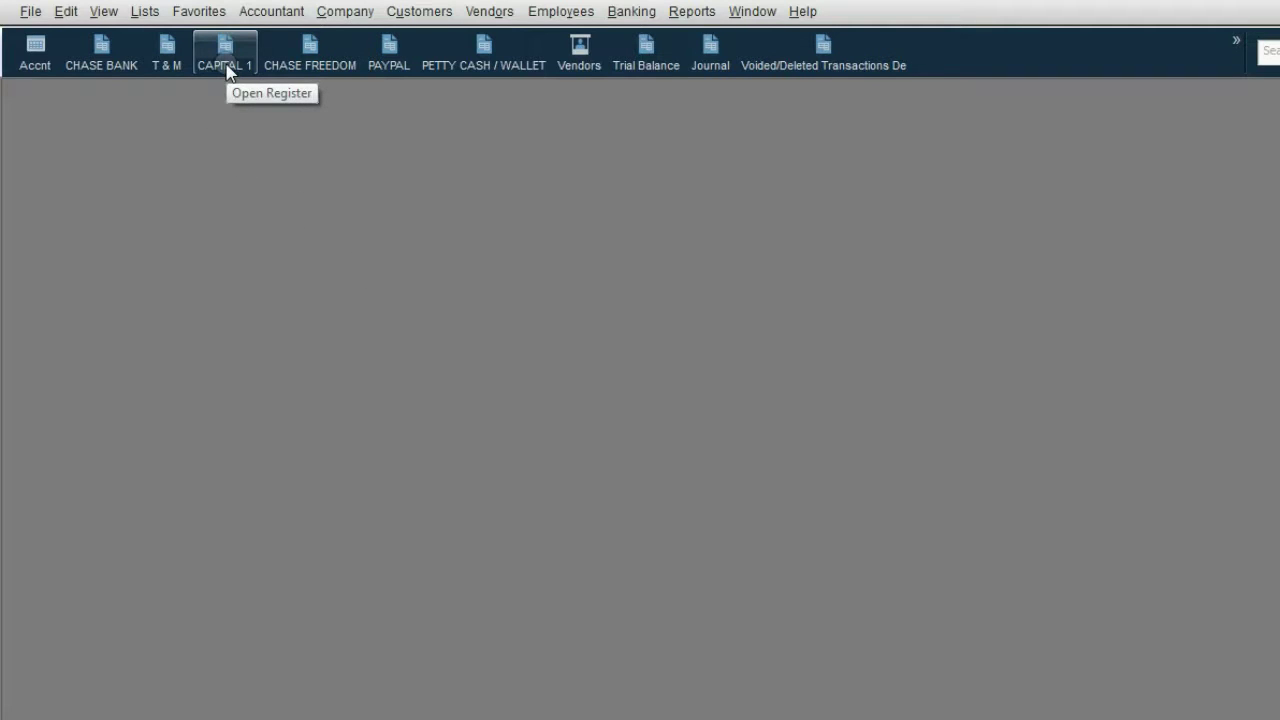
click(226, 64)
drag(258, 108, 387, 122)
click(246, 211)
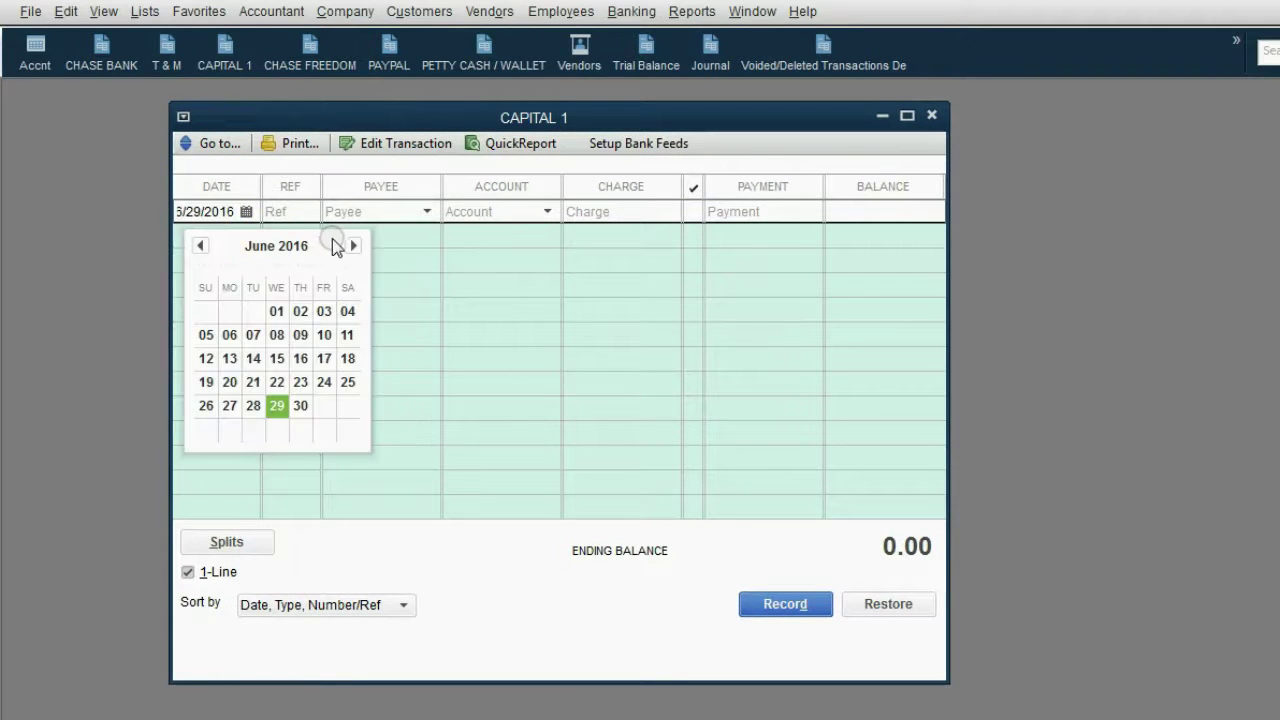
click(353, 245)
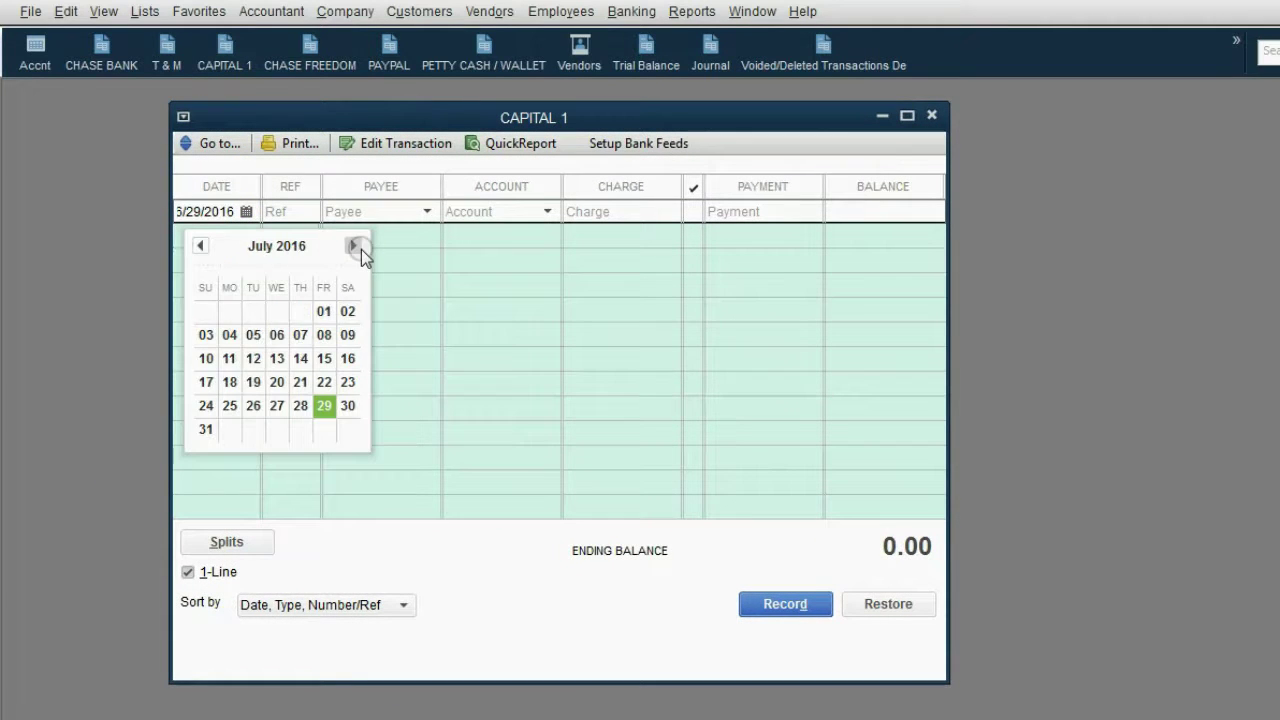
click(300, 360)
click(286, 219)
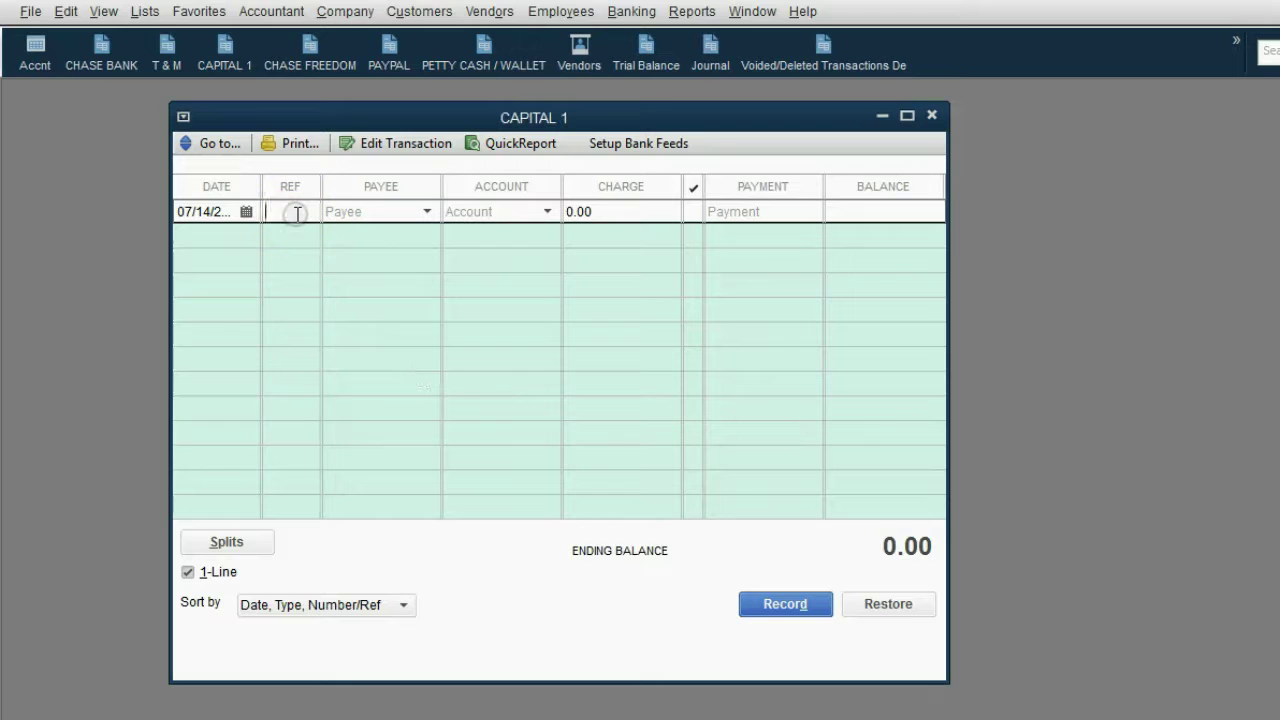
text(12345)
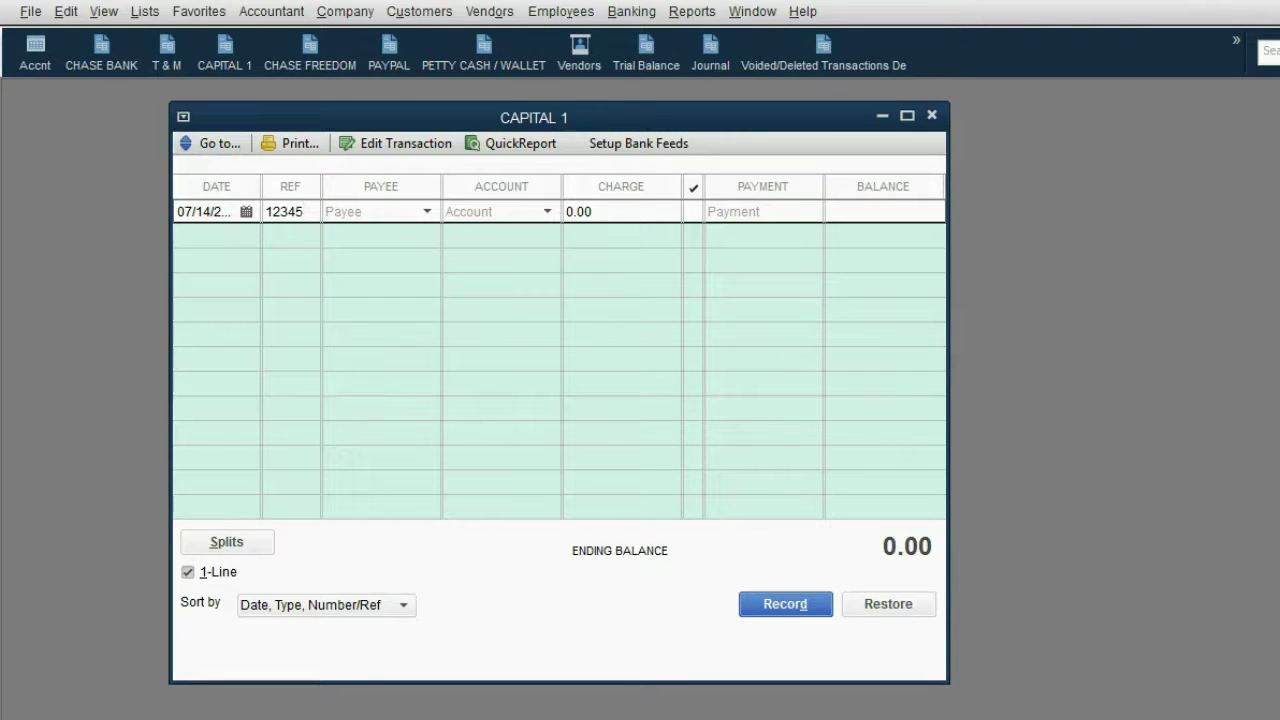
Step: Choose FED EX as the payee and DELIVERY as the account for the 07/14/2016 entry
click(421, 264)
click(426, 214)
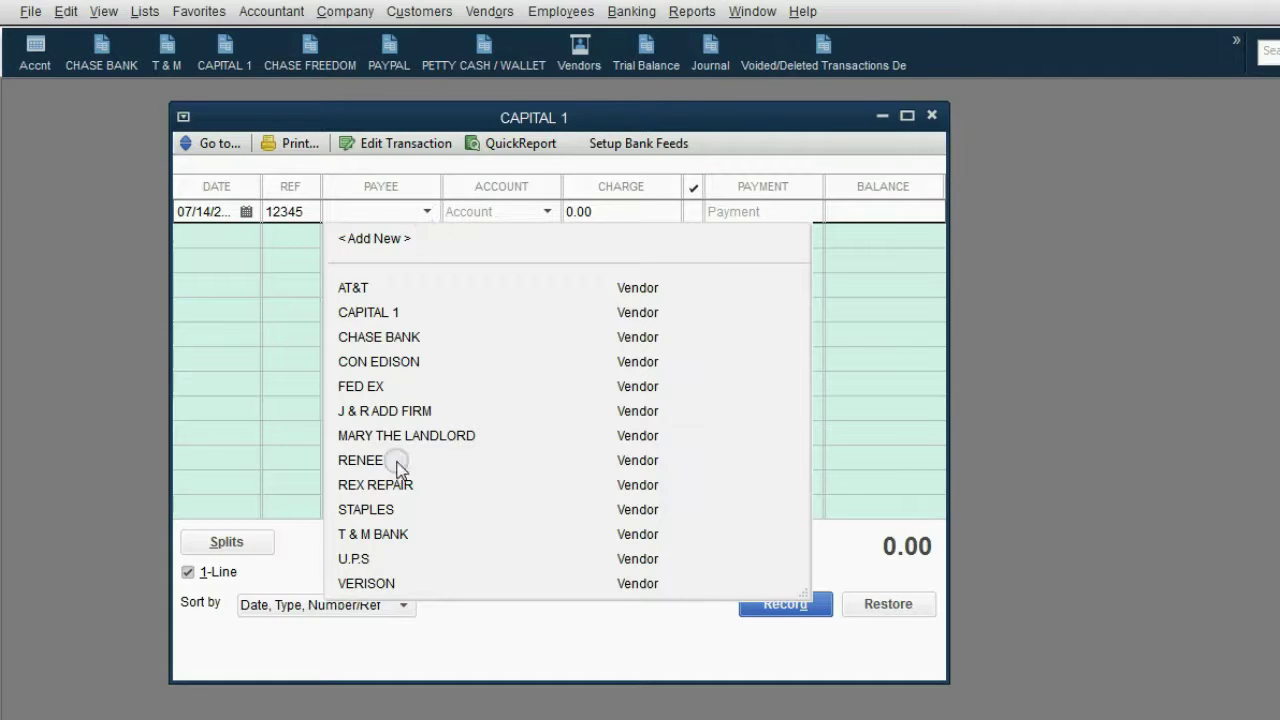
click(396, 390)
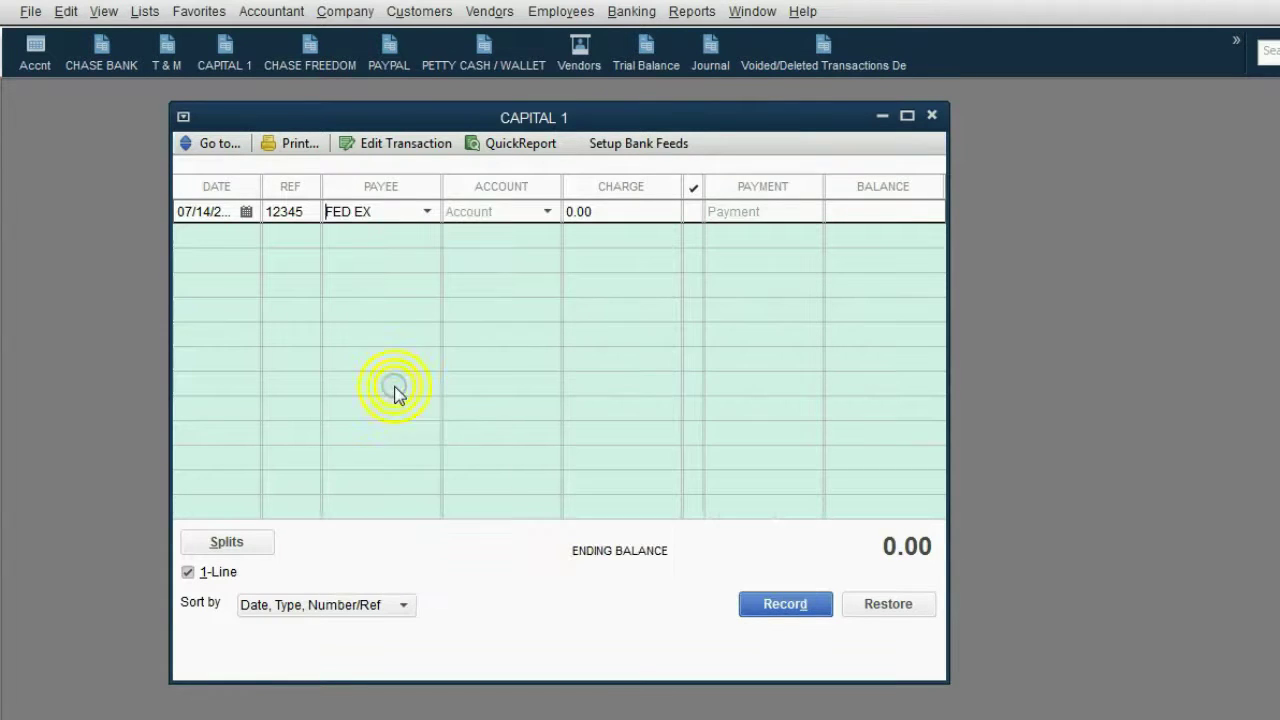
click(547, 212)
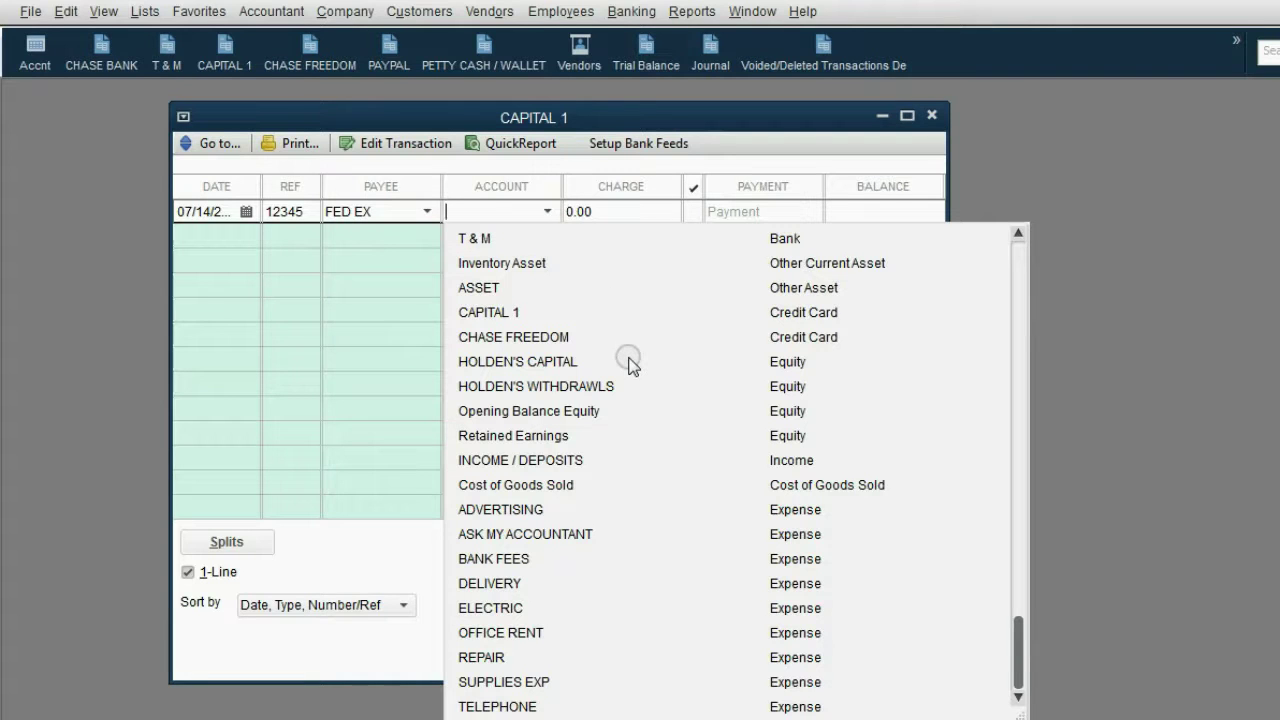
click(500, 584)
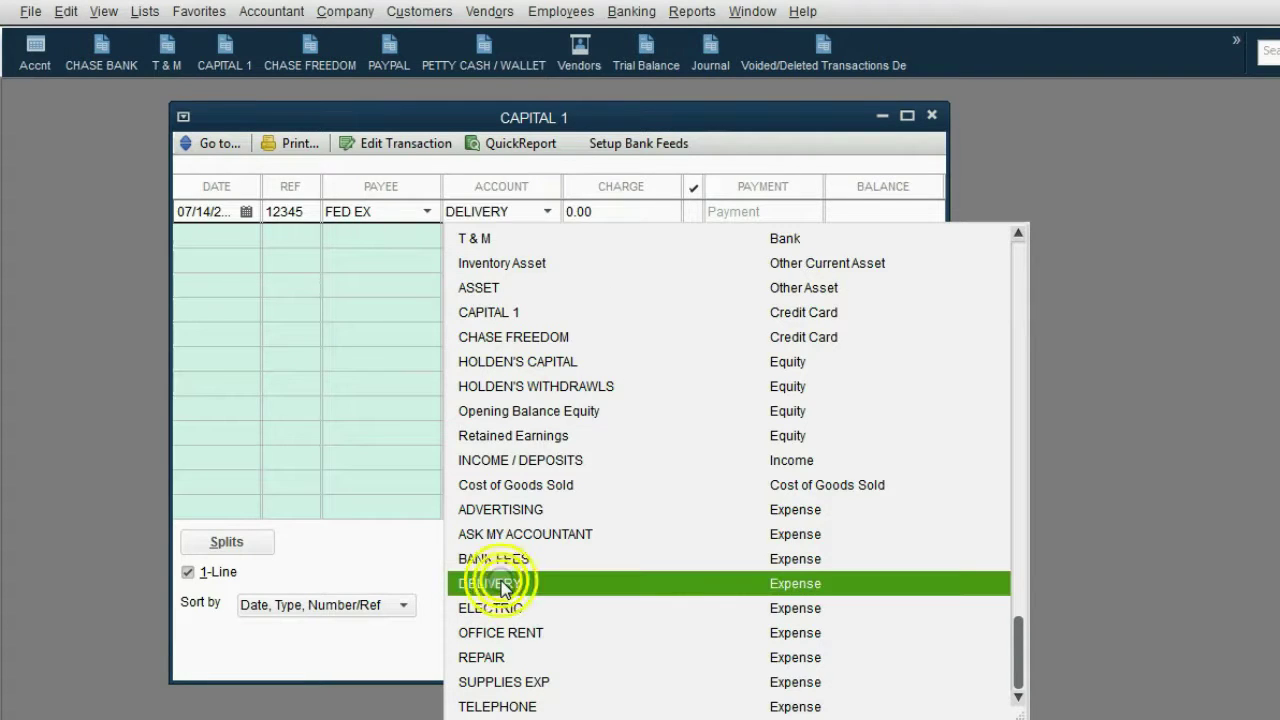
click(500, 584)
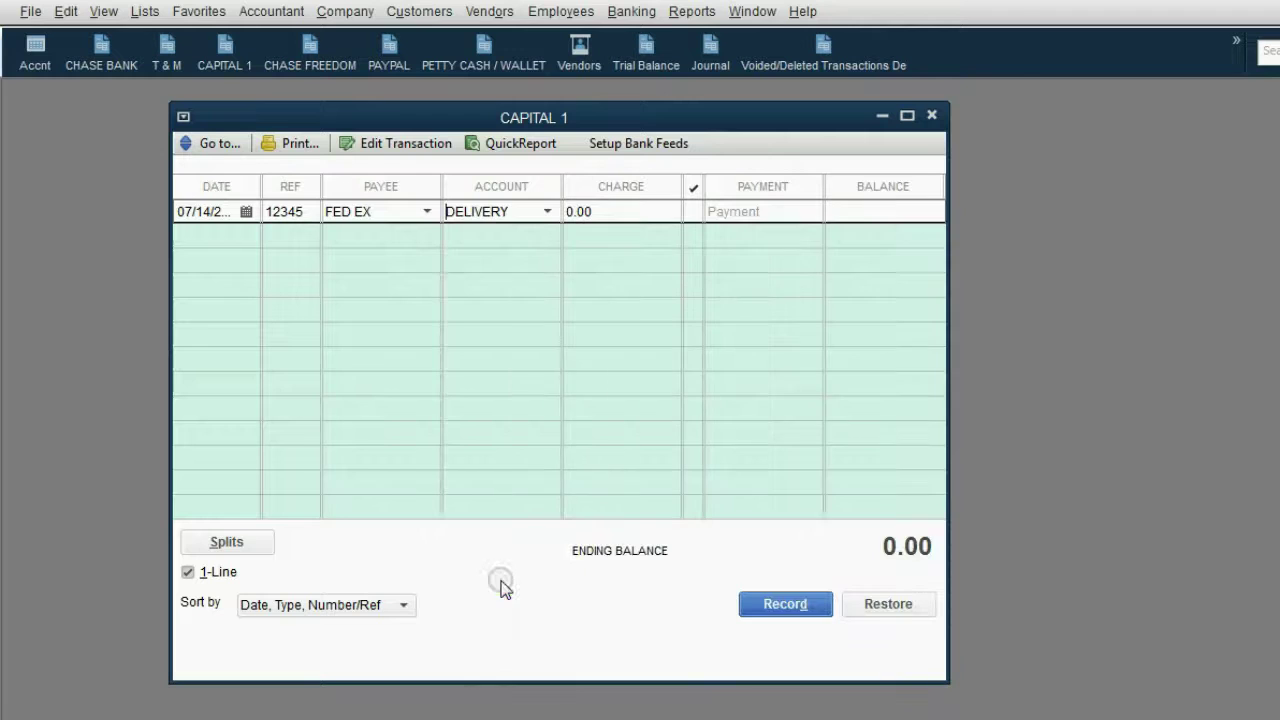
Step: Set the charge amount of the FED EX entry to 100
click(605, 211)
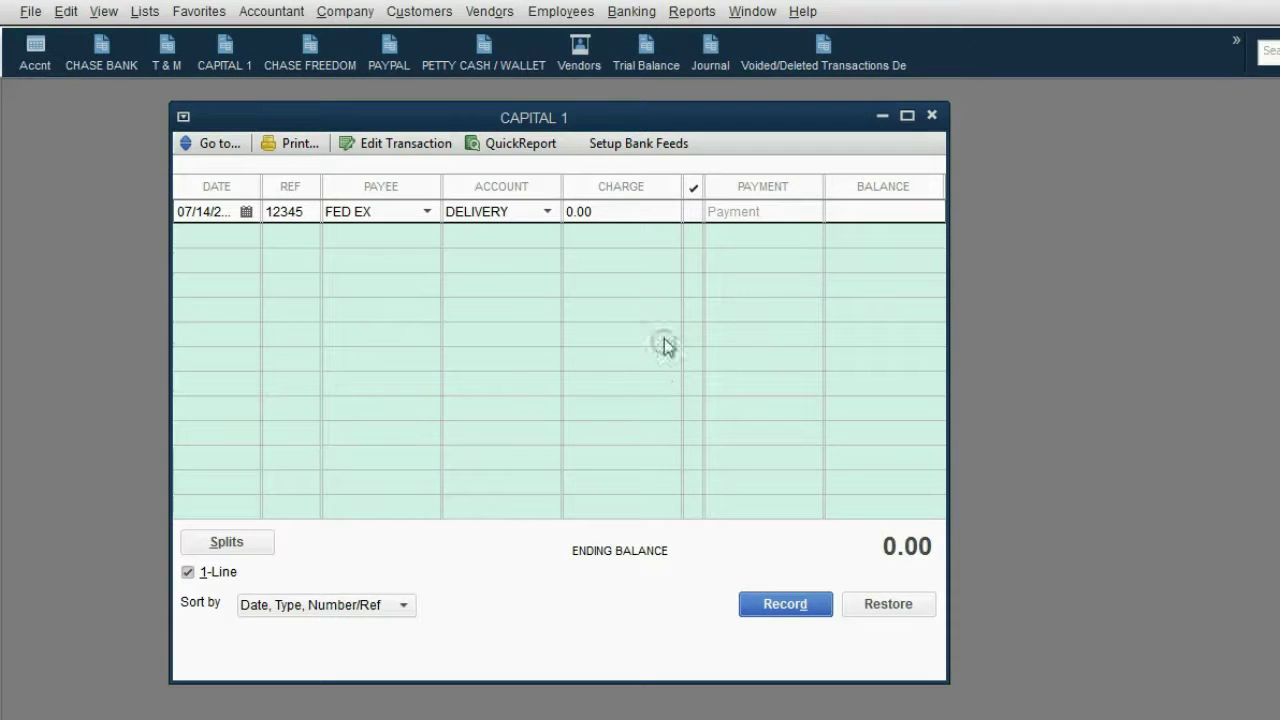
click(615, 244)
click(565, 212)
text(100)
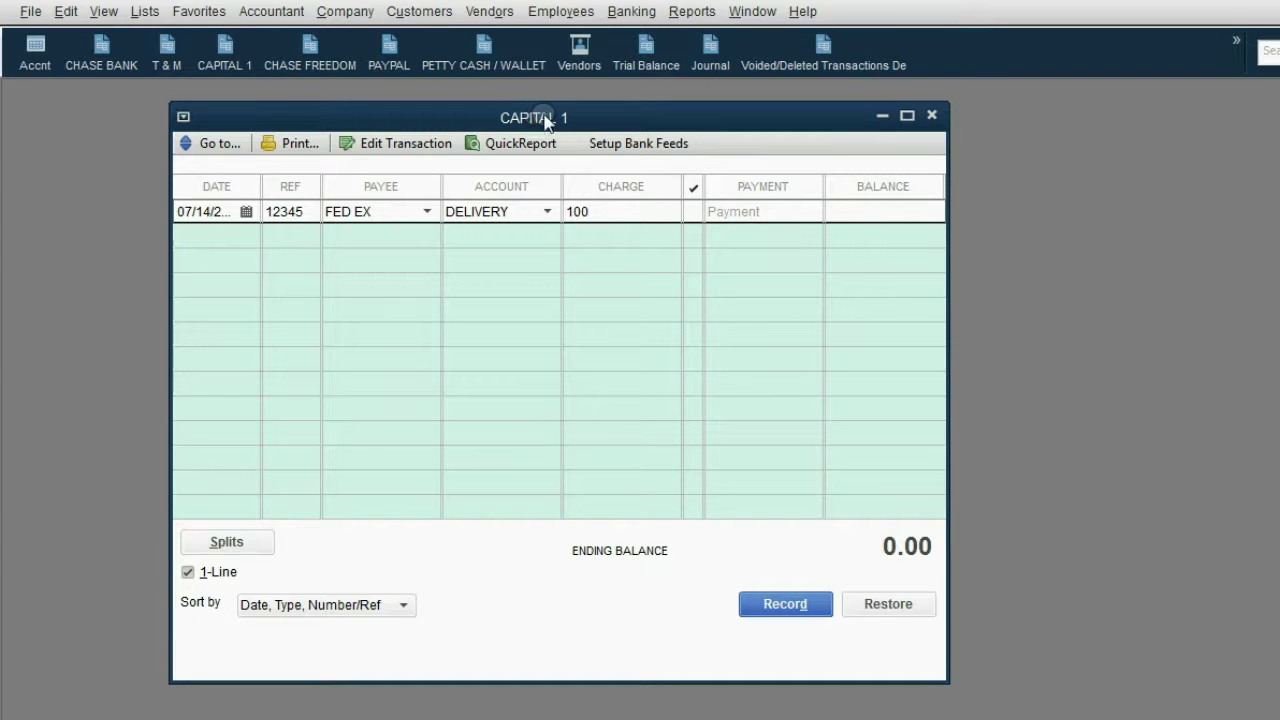
Step: Open the Trial Balance report, return to the CAPITAL 1 register and record the FED EX charge
click(644, 50)
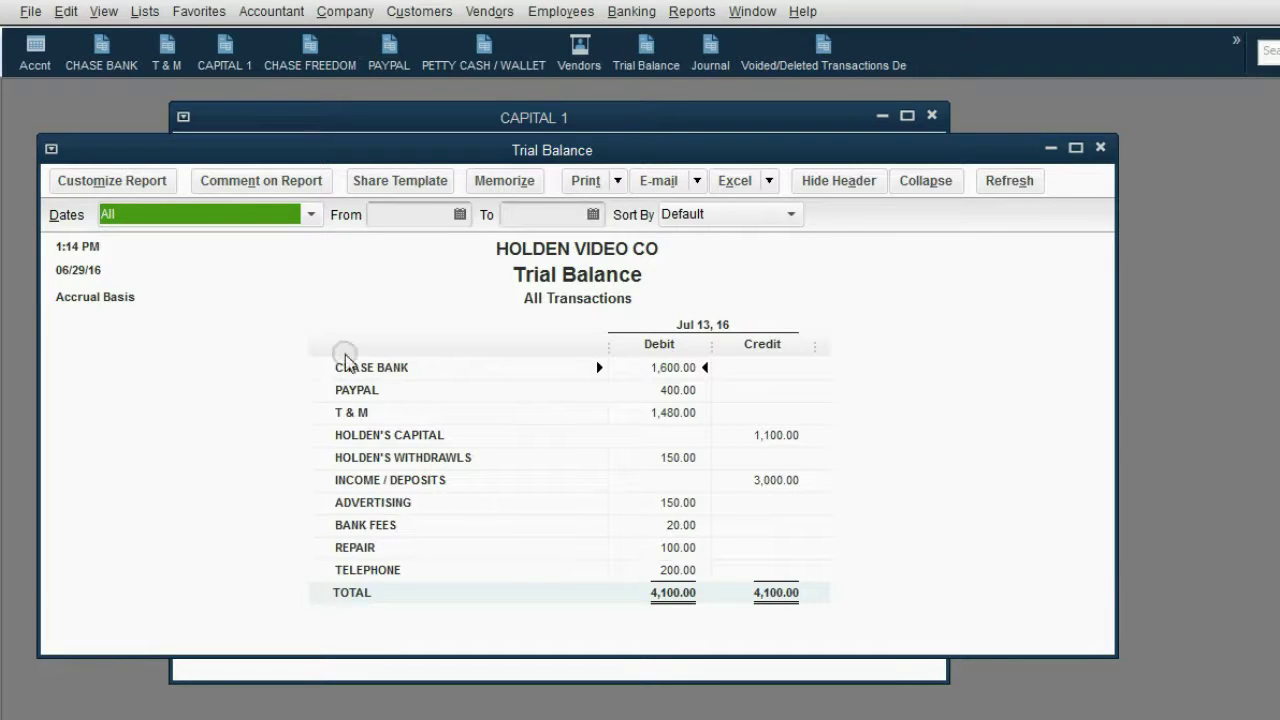
click(360, 117)
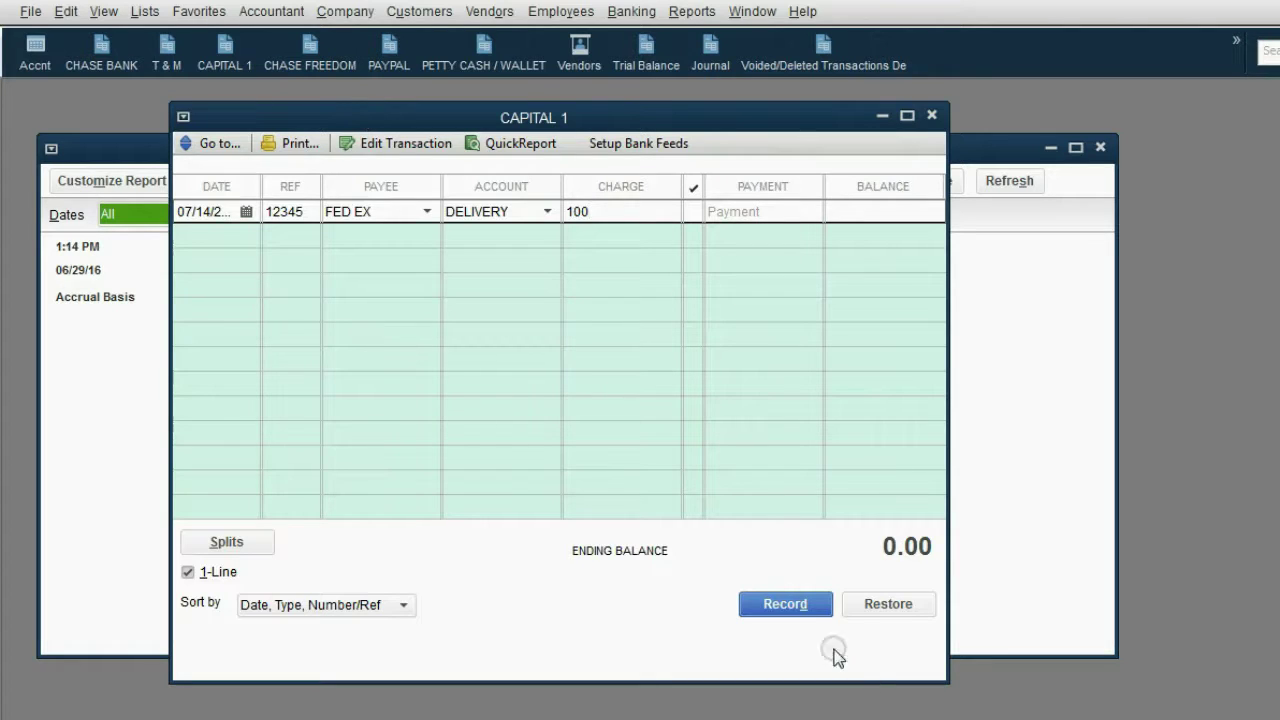
click(785, 606)
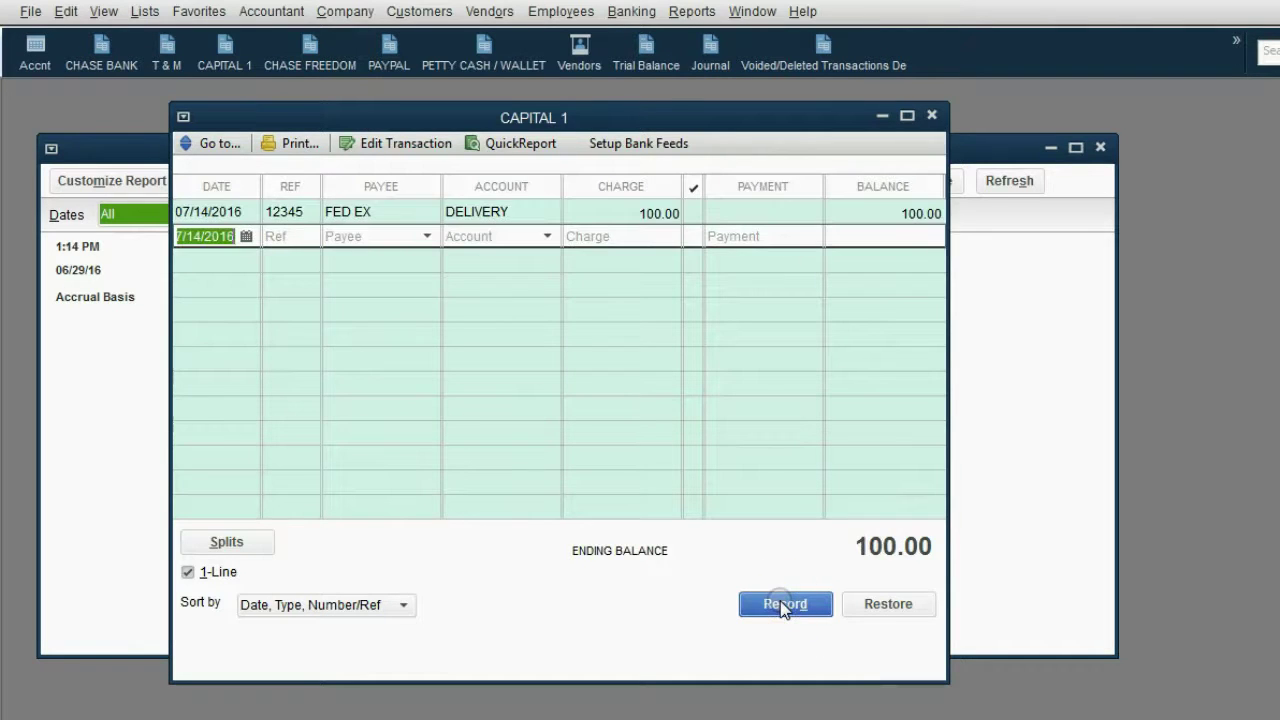
Step: Check the CAPITAL 1 line in the Trial Balance and read the second example transaction in the PowerPoint slide show
click(980, 480)
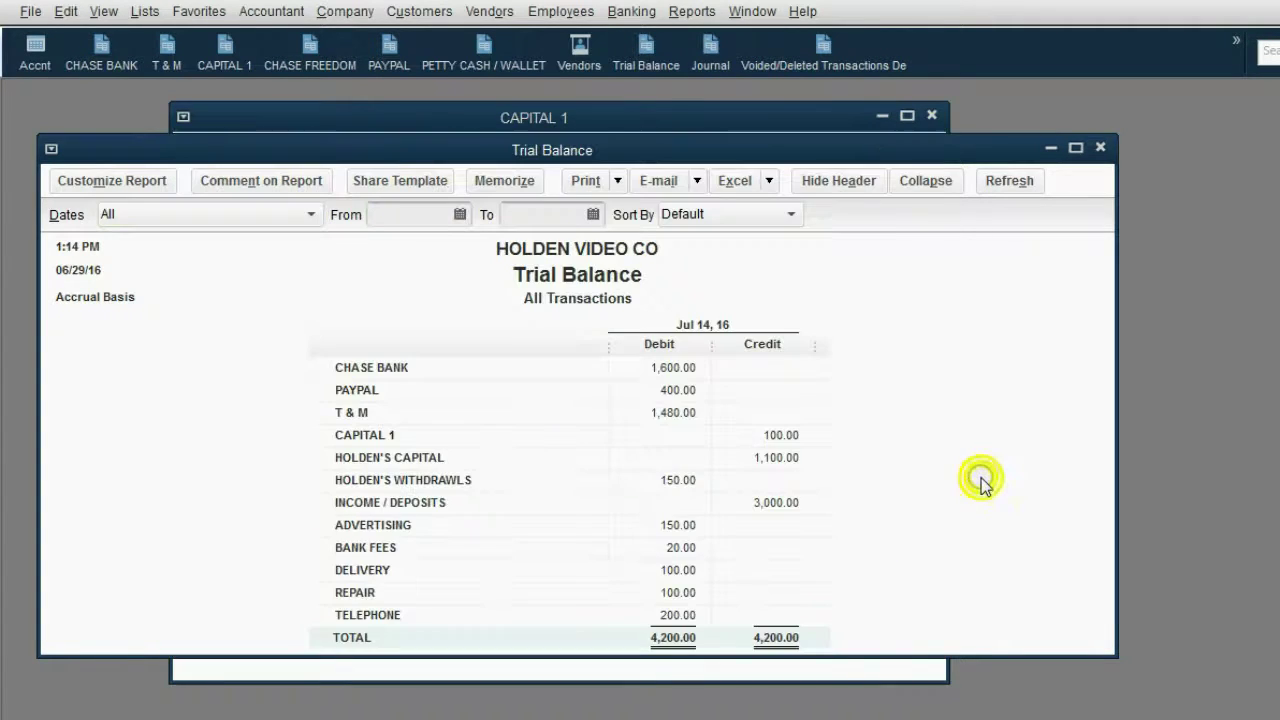
double_click(791, 440)
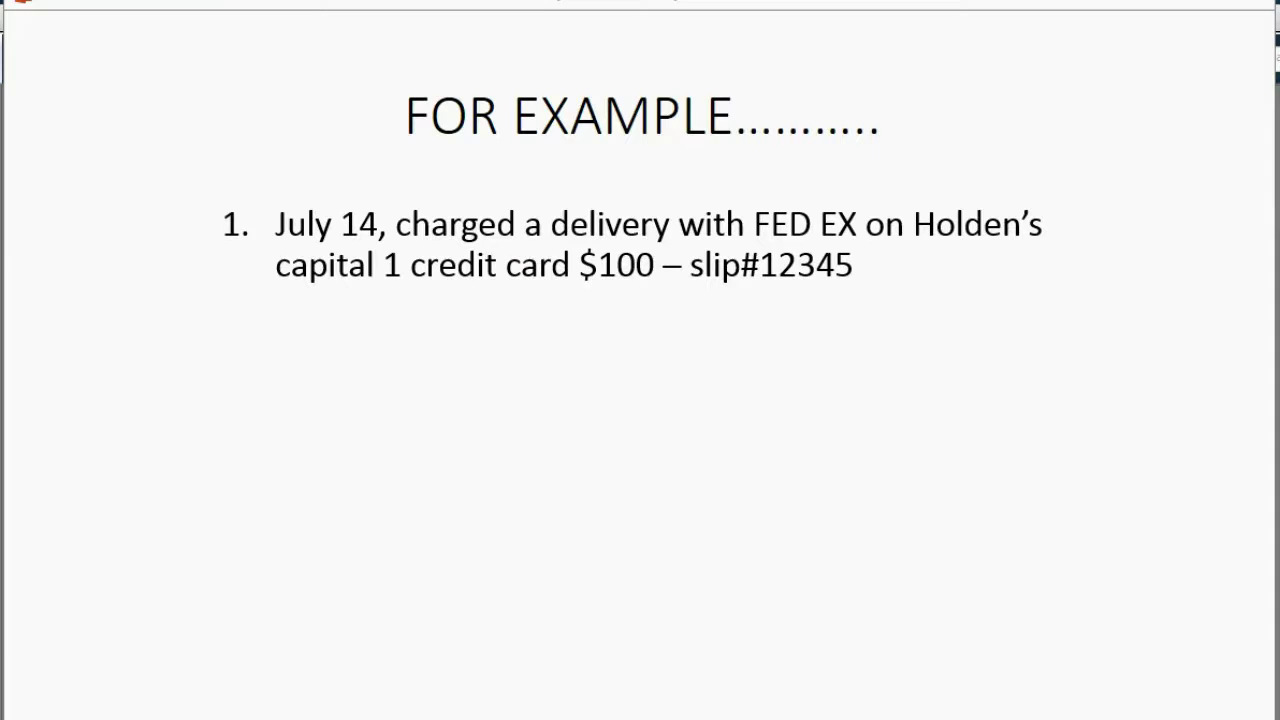
key(Right)
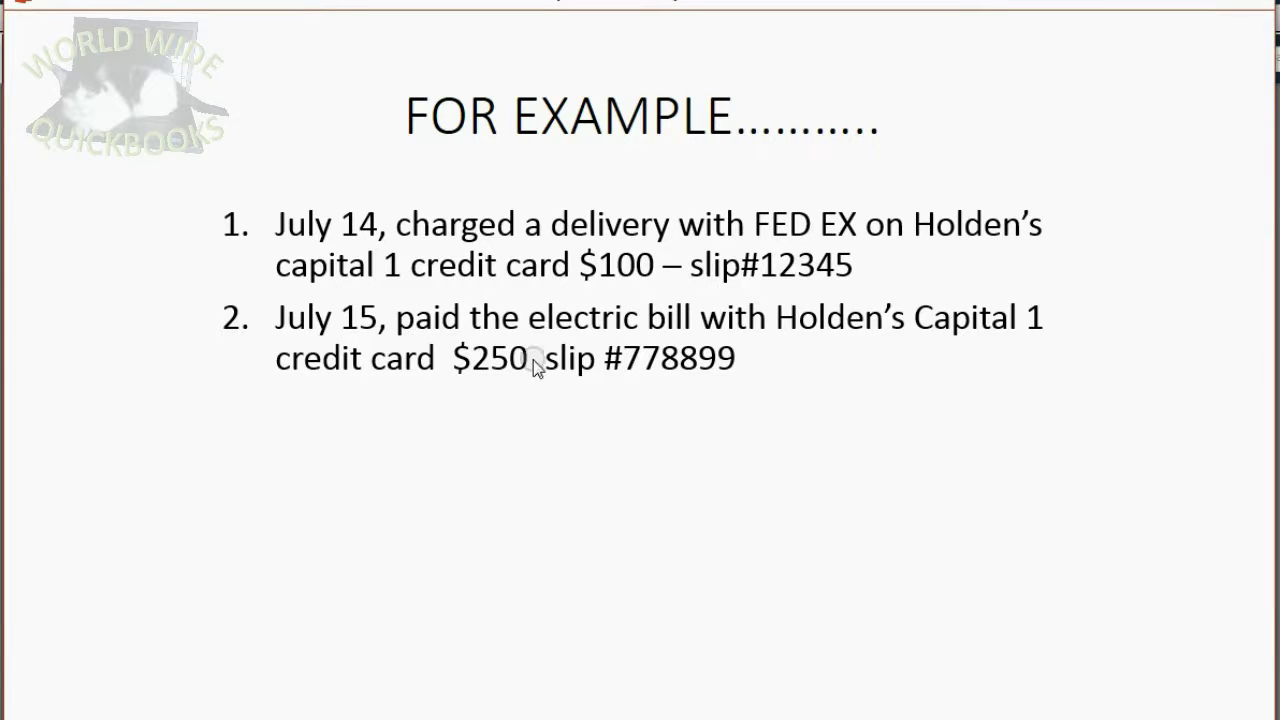
click(1155, 6)
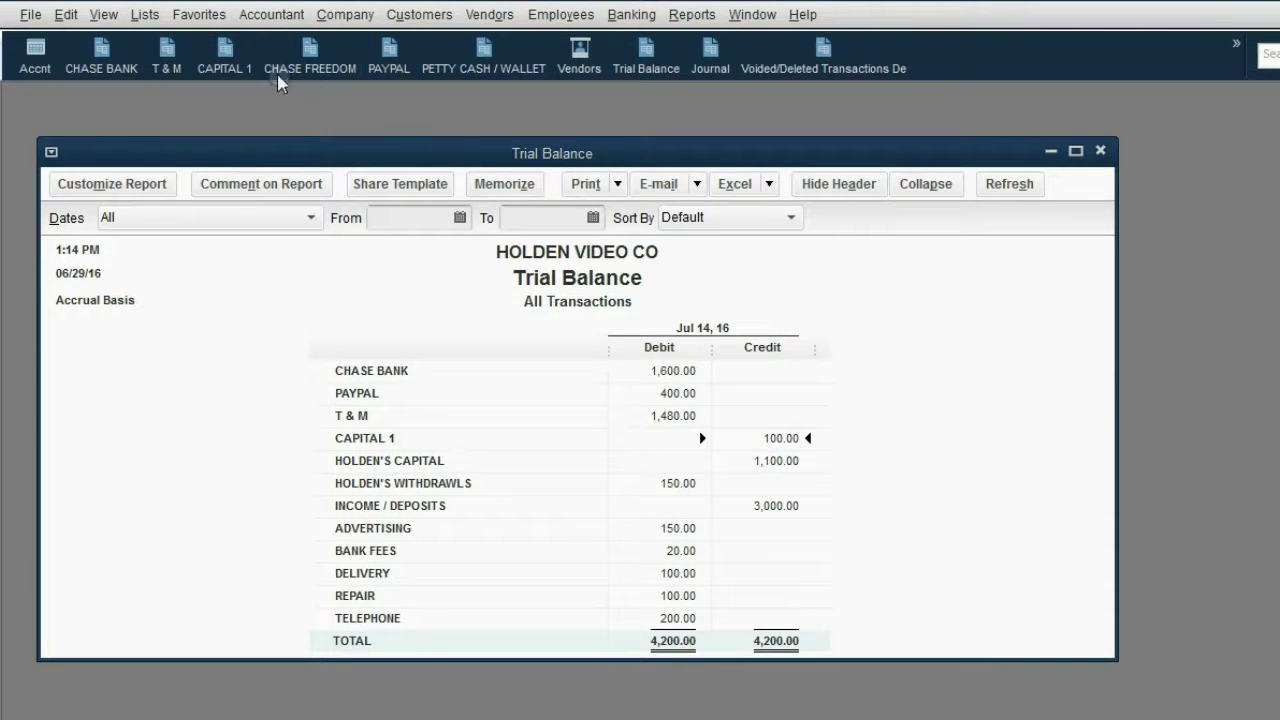
Step: Return to the CAPITAL 1 register and start a new entry dated 07/15/2016 with reference 778899
click(228, 54)
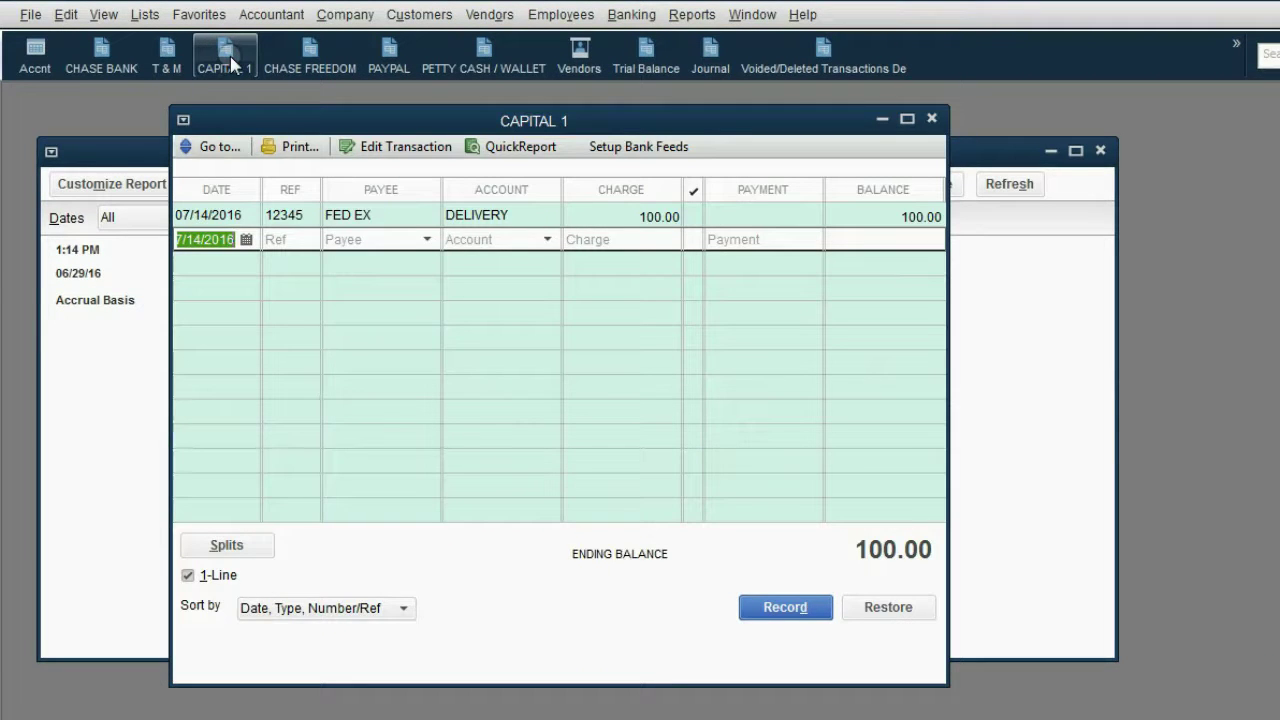
click(246, 239)
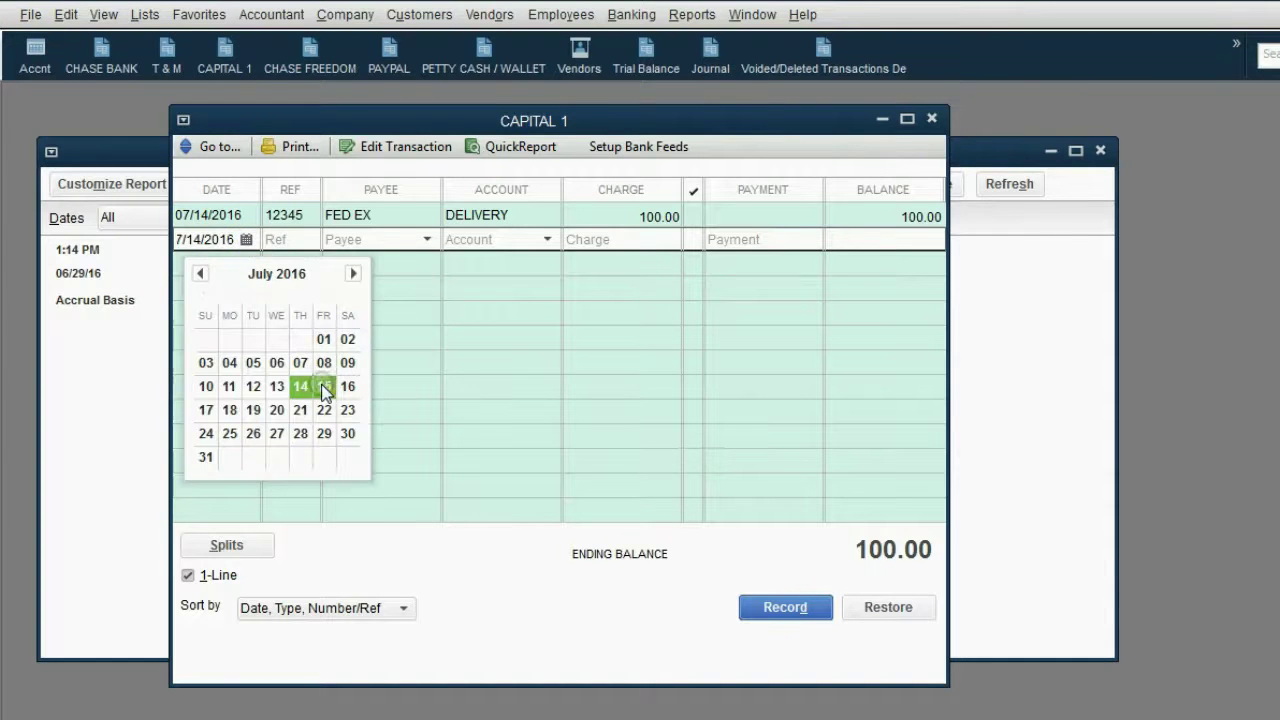
click(318, 380)
click(292, 240)
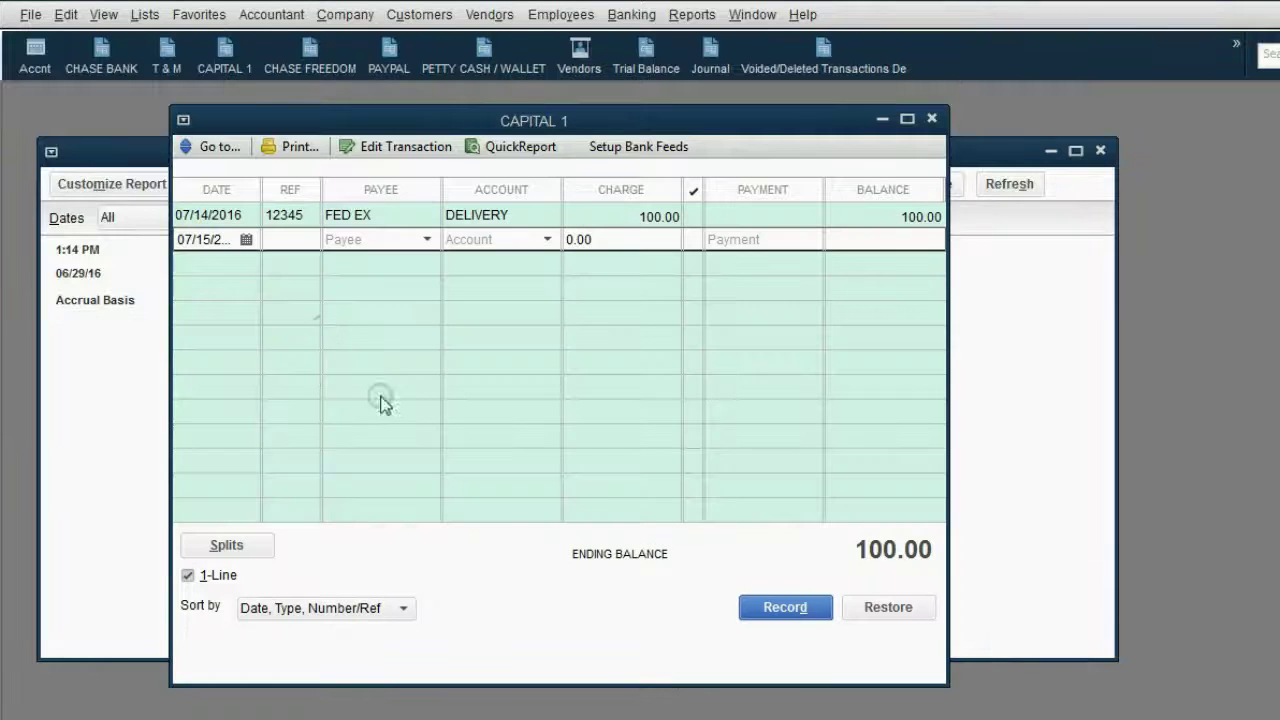
text(778899)
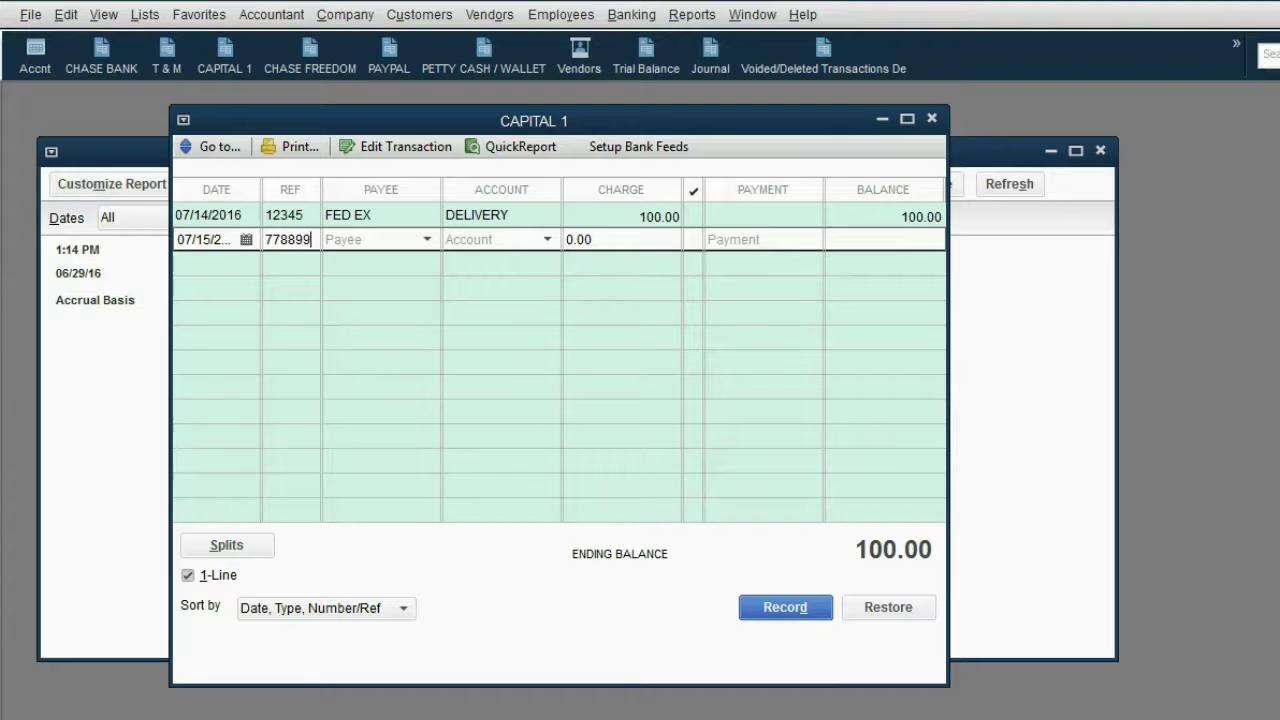
Step: Choose CON EDISON as the payee and ELECTRIC as the account for the 07/15/2016 entry
click(425, 240)
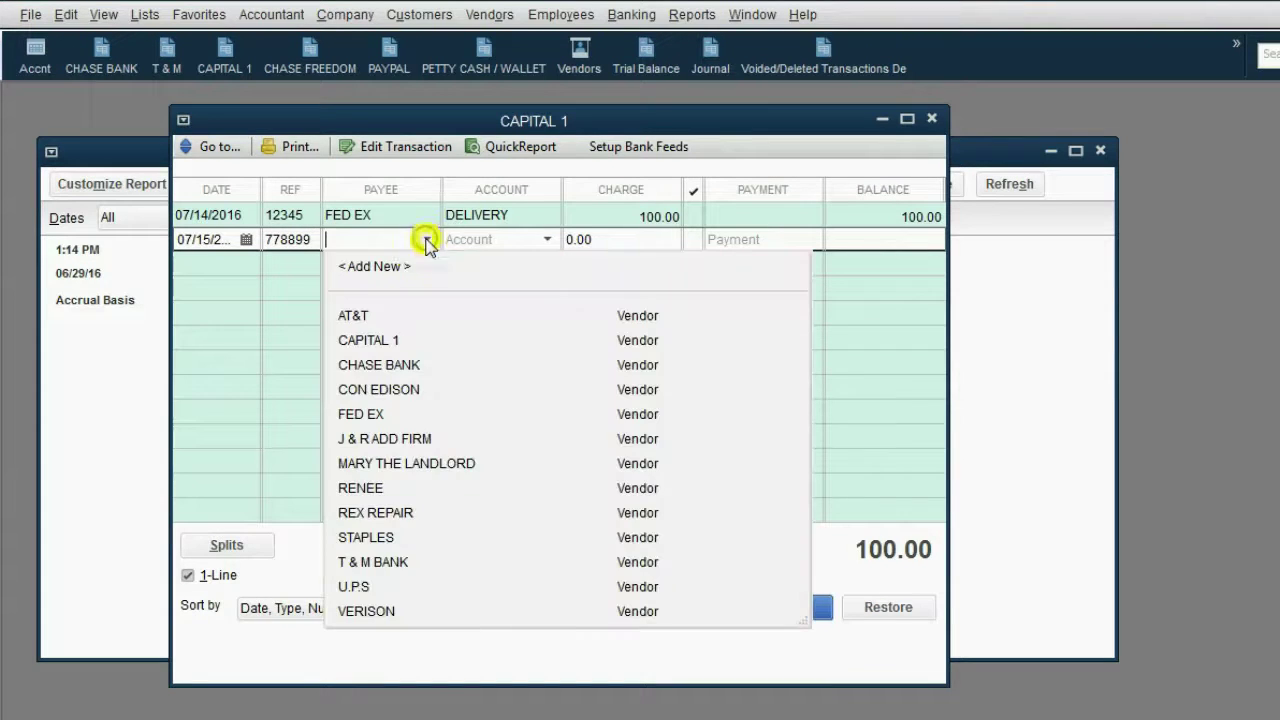
click(406, 388)
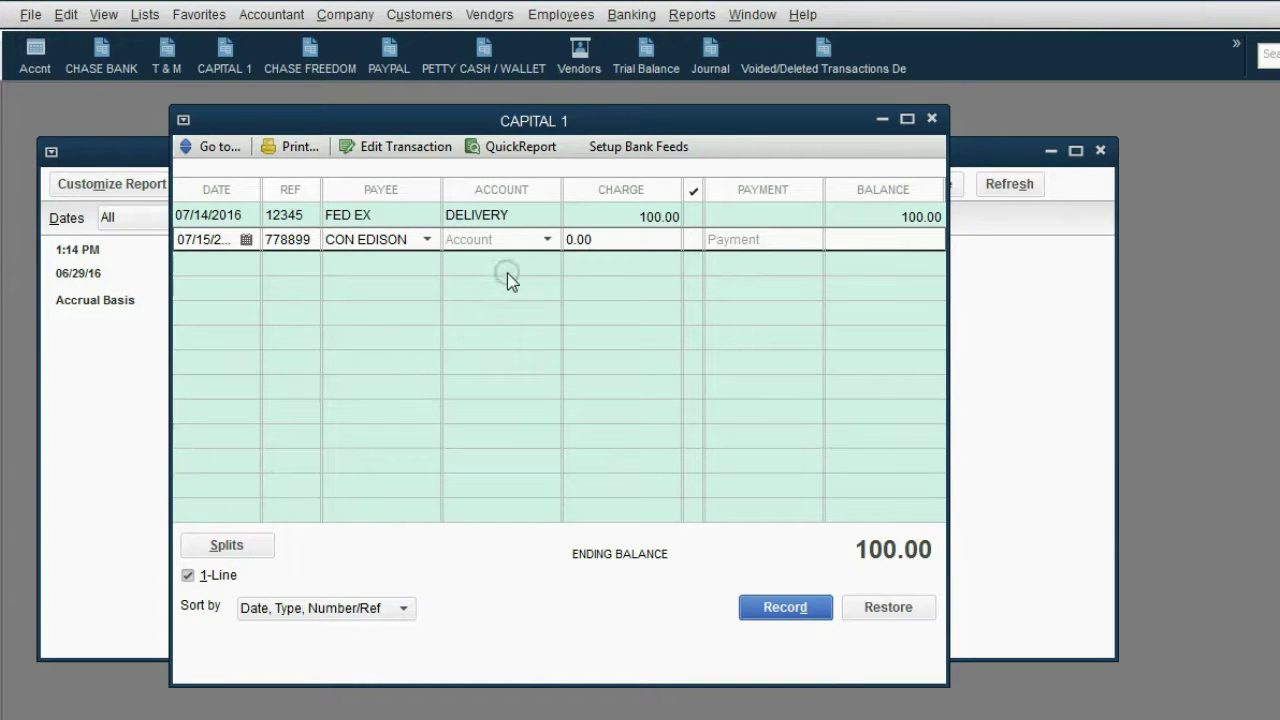
click(547, 240)
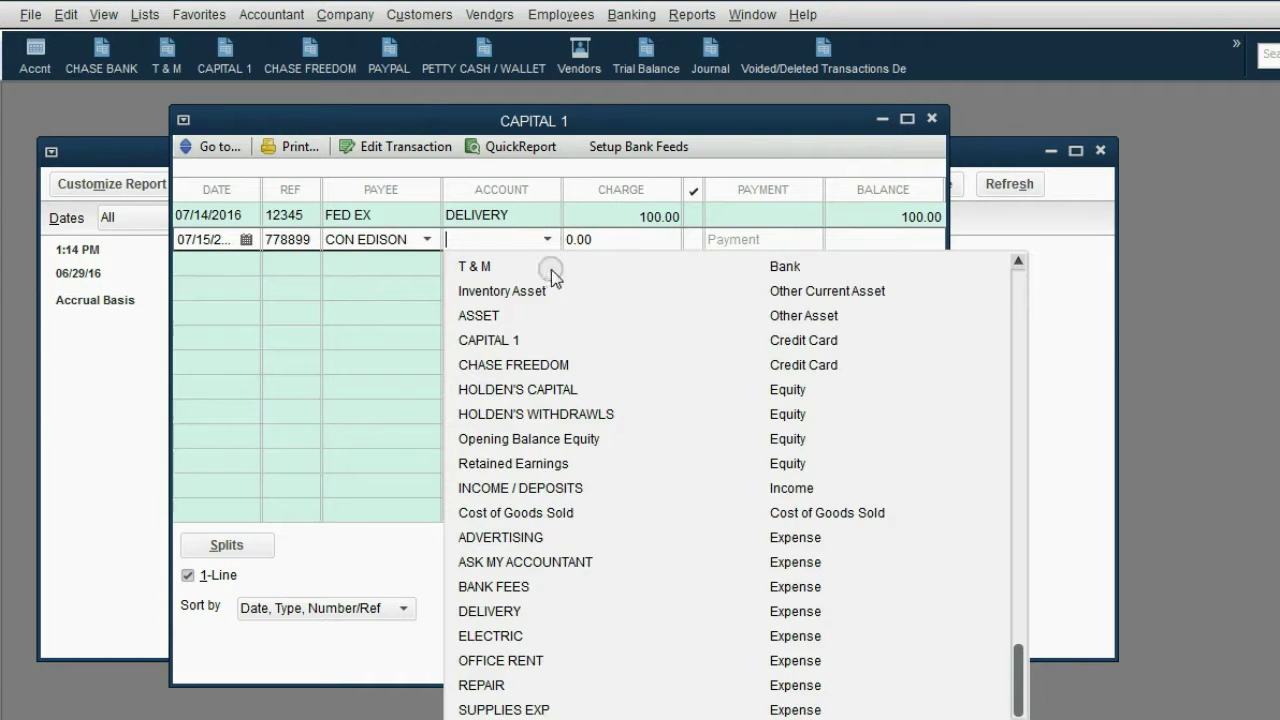
click(524, 636)
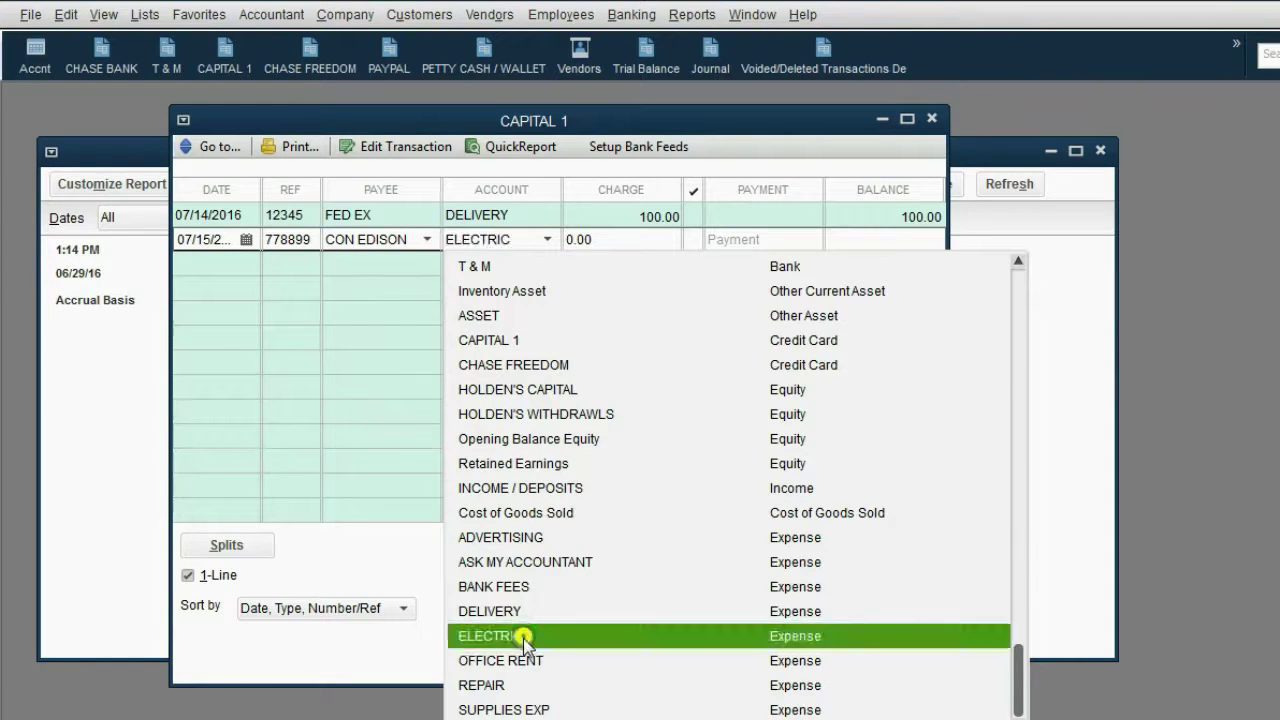
Step: Set the CON EDISON charge to 250 and record the entry
click(619, 237)
drag(619, 237, 543, 244)
text(250)
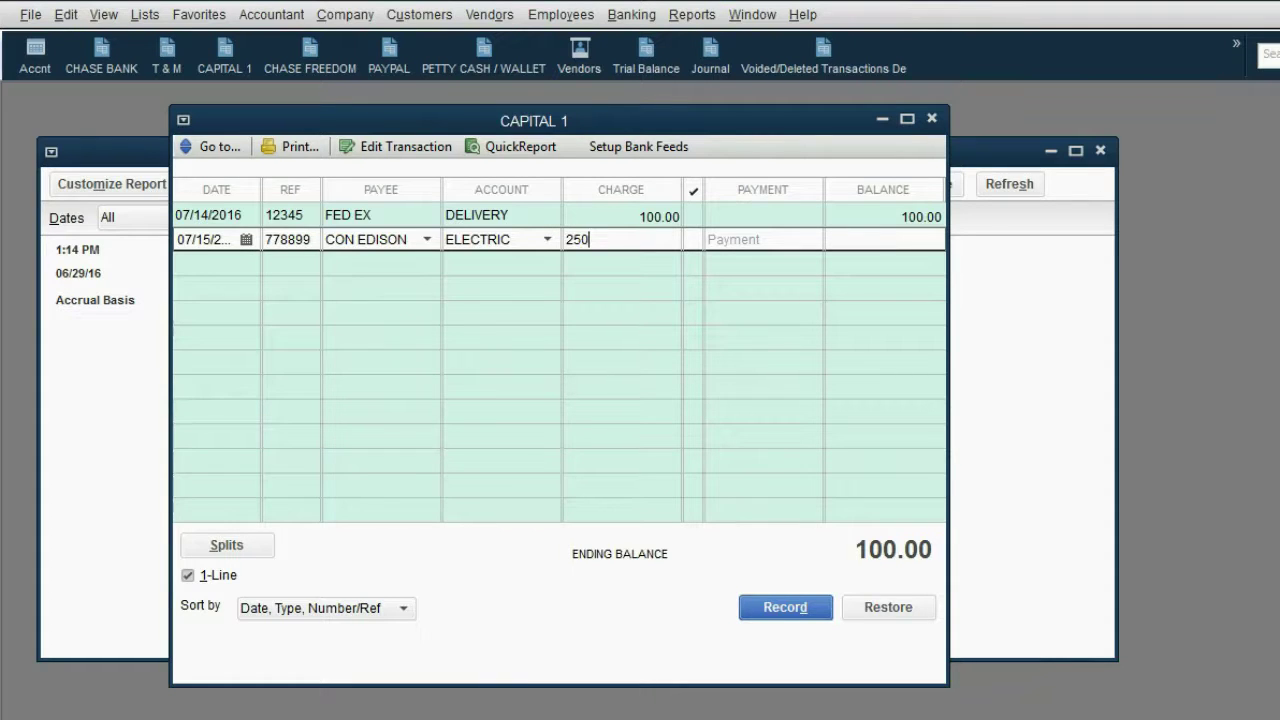
click(782, 606)
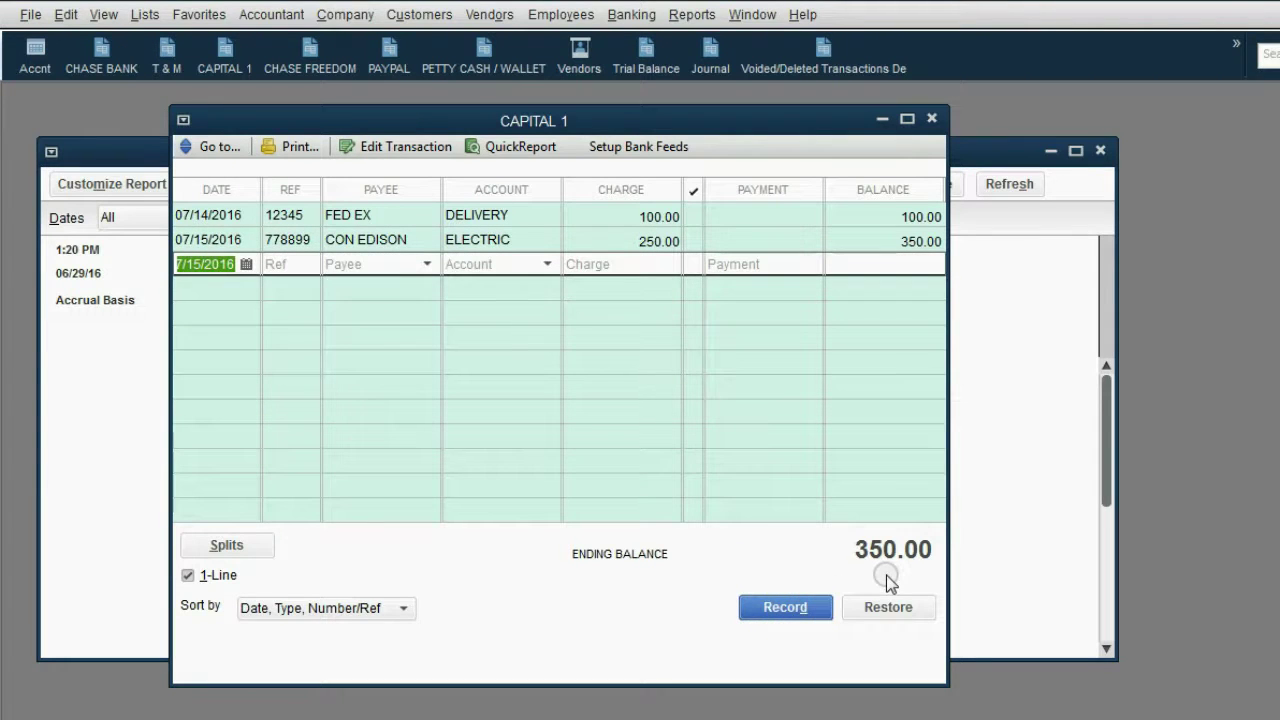
Step: Check the CAPITAL 1 credit and the ELECTRIC debit in the Trial Balance report
click(992, 504)
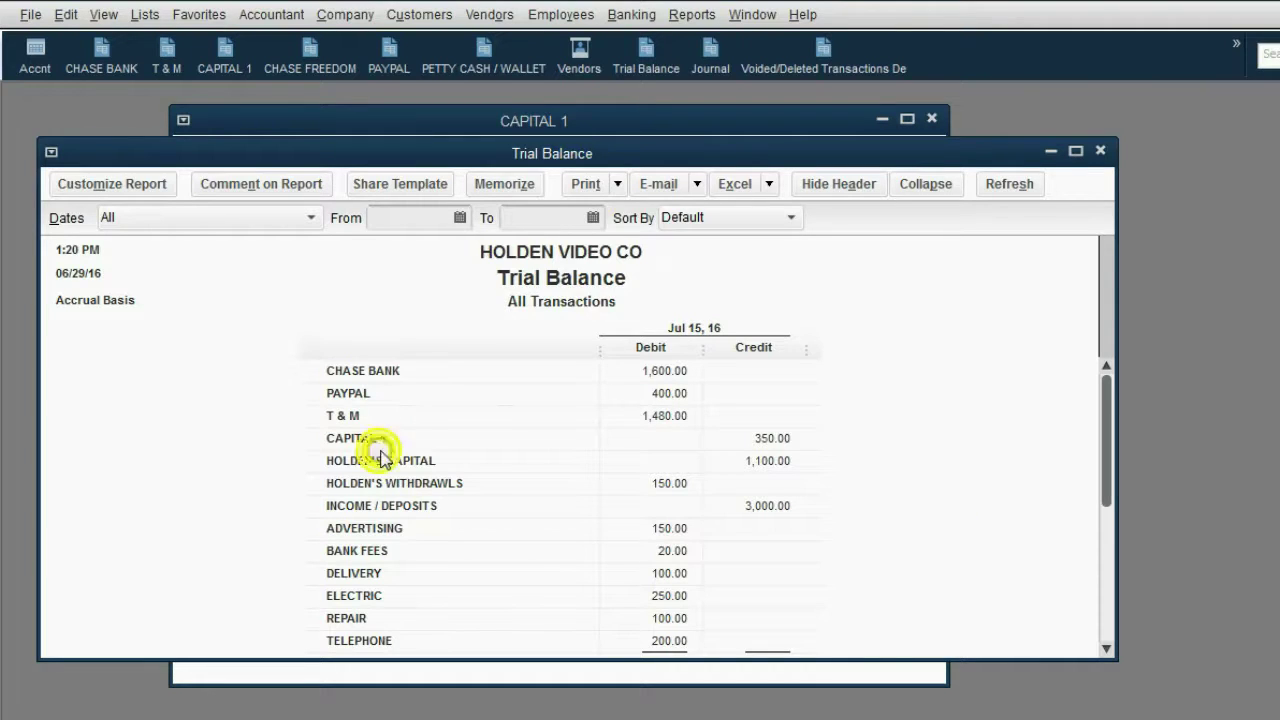
click(780, 441)
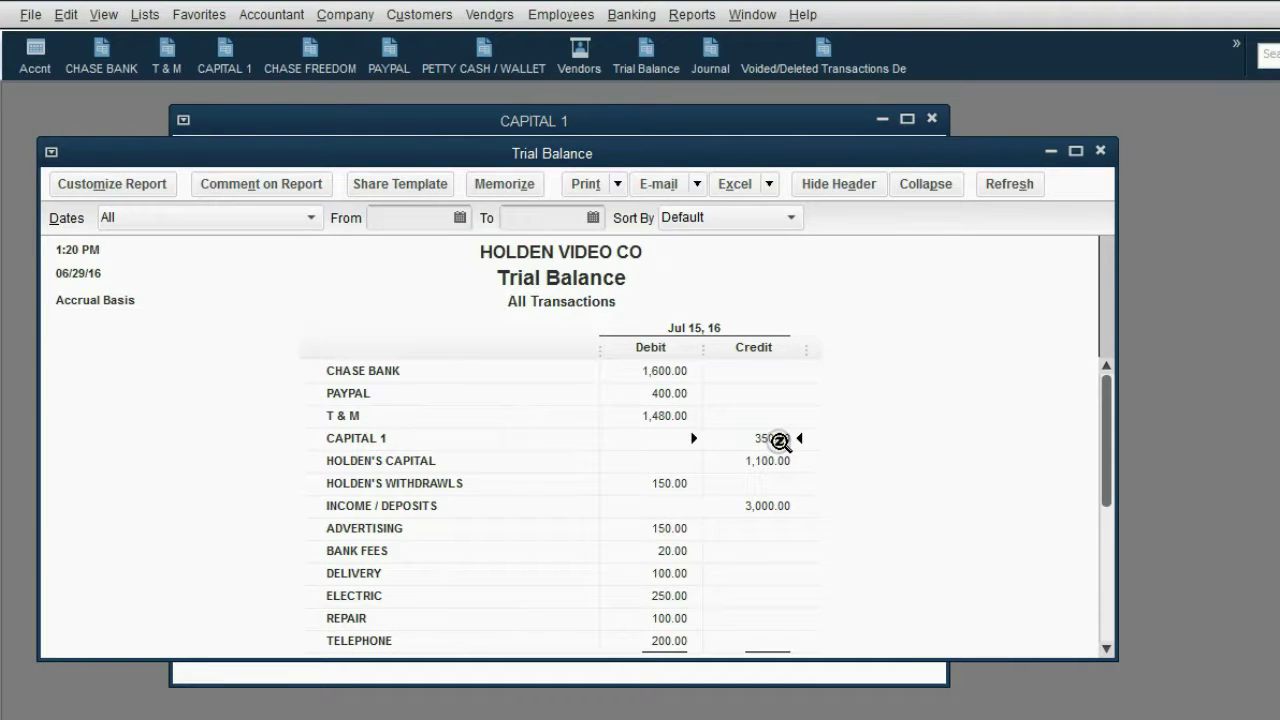
click(398, 594)
click(664, 596)
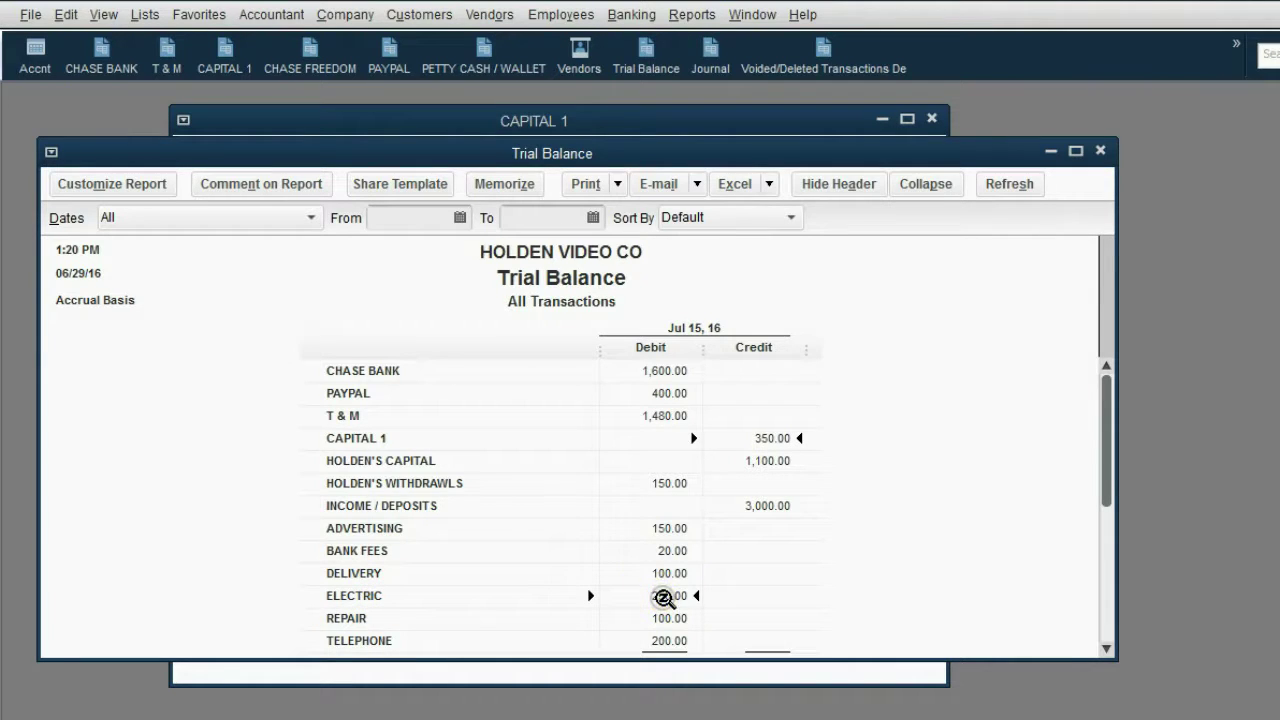
Step: Reveal the third example transaction in the PowerPoint slide show and return to QuickBooks
mouse_move(1127, 710)
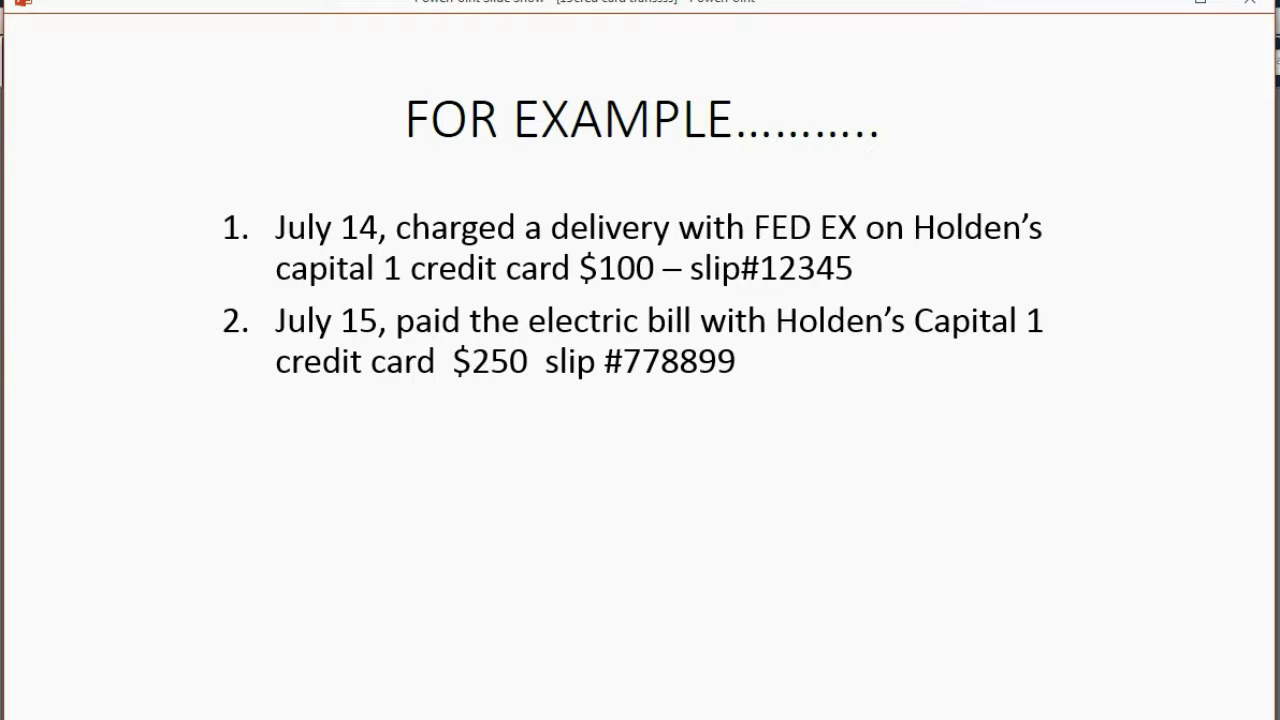
click(1071, 710)
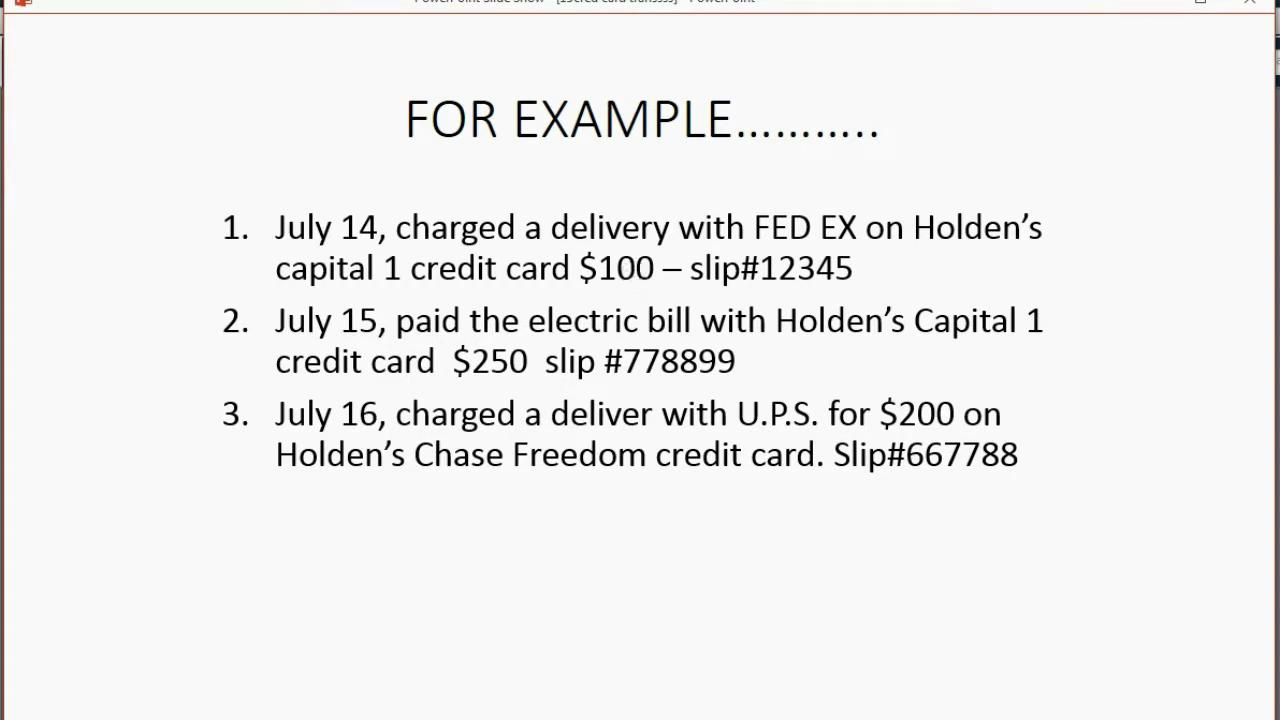
click(1155, 8)
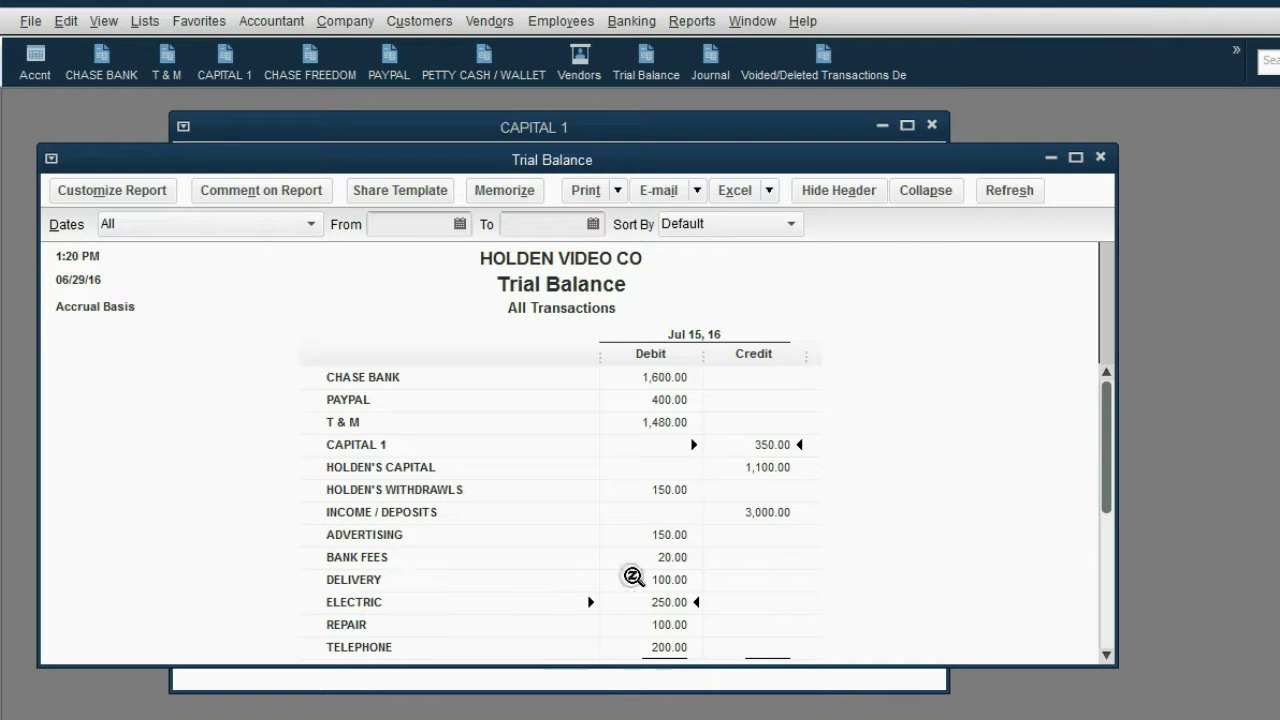
Step: Review the third example on the PowerPoint slide, and in QuickBooks replace the open CAPITAL 1 register with the CHASE FREEDOM register
click(660, 719)
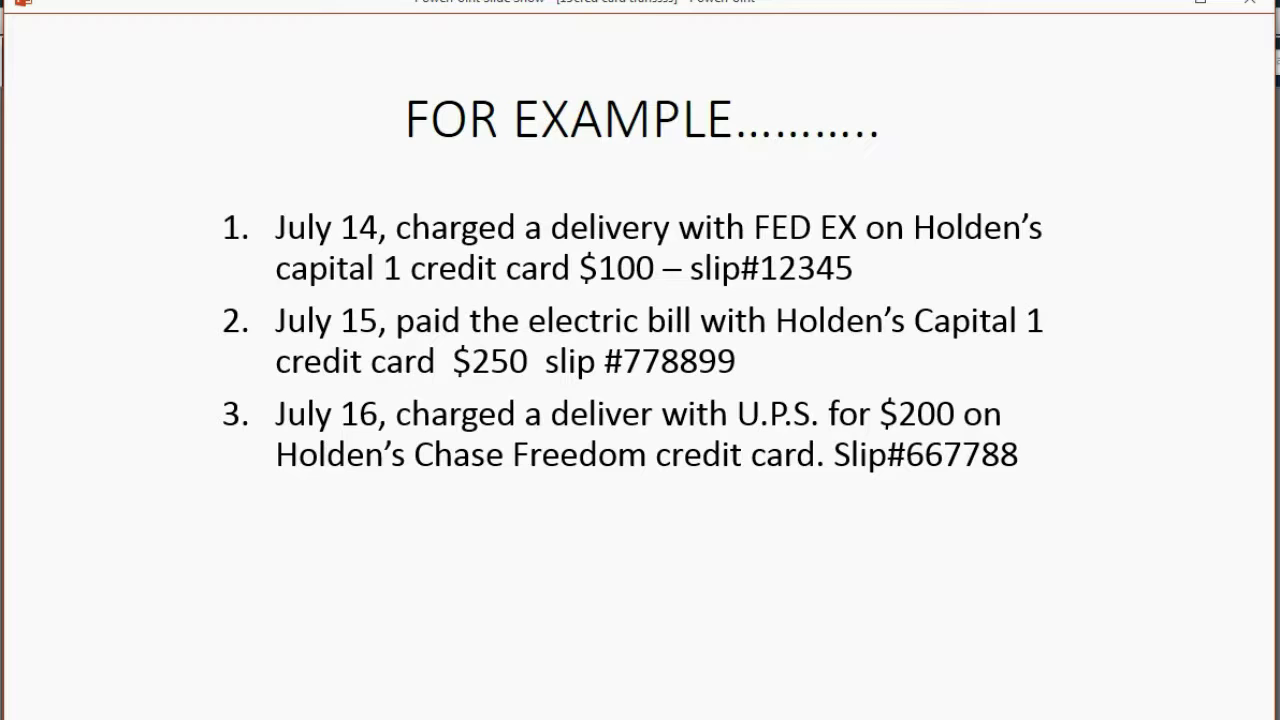
click(660, 719)
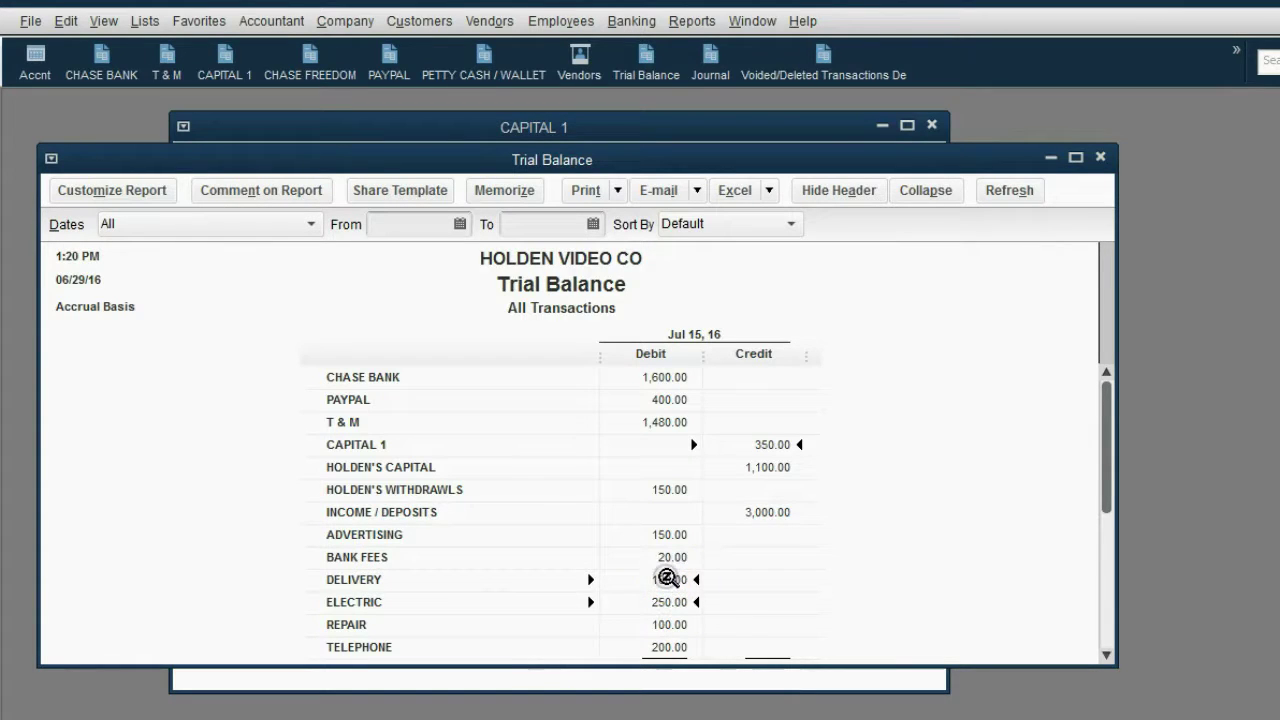
click(932, 126)
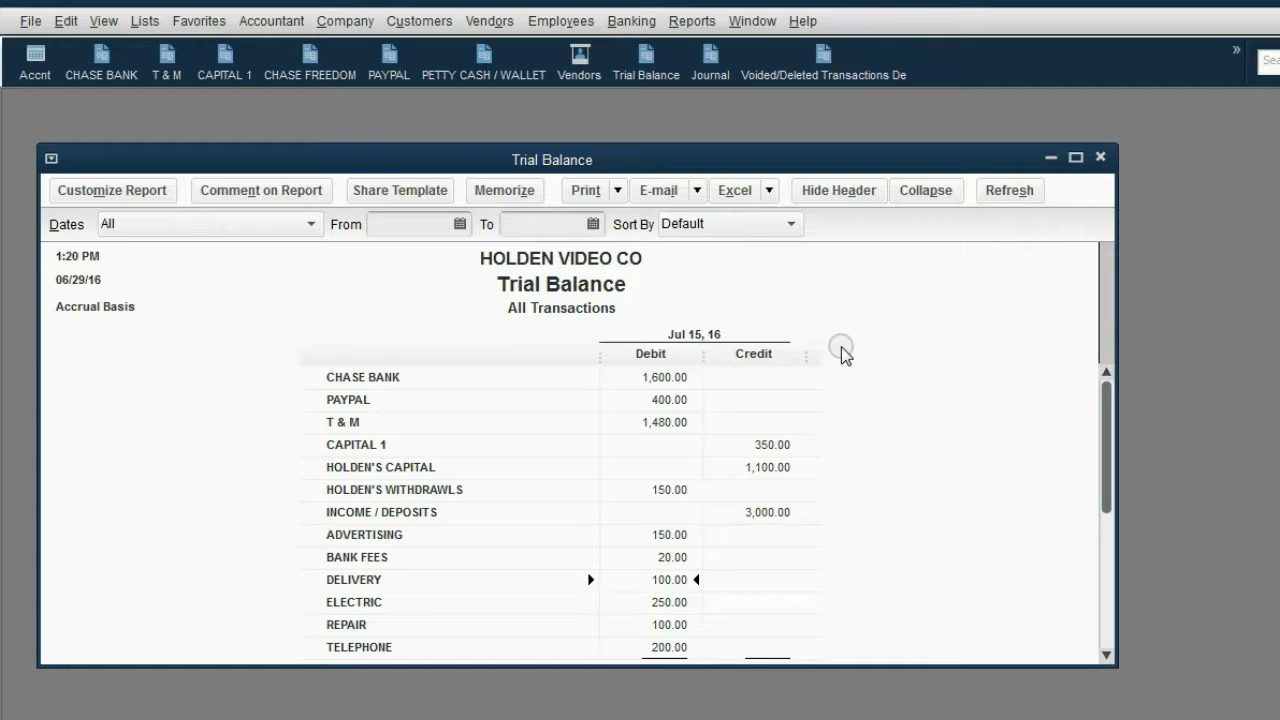
click(315, 78)
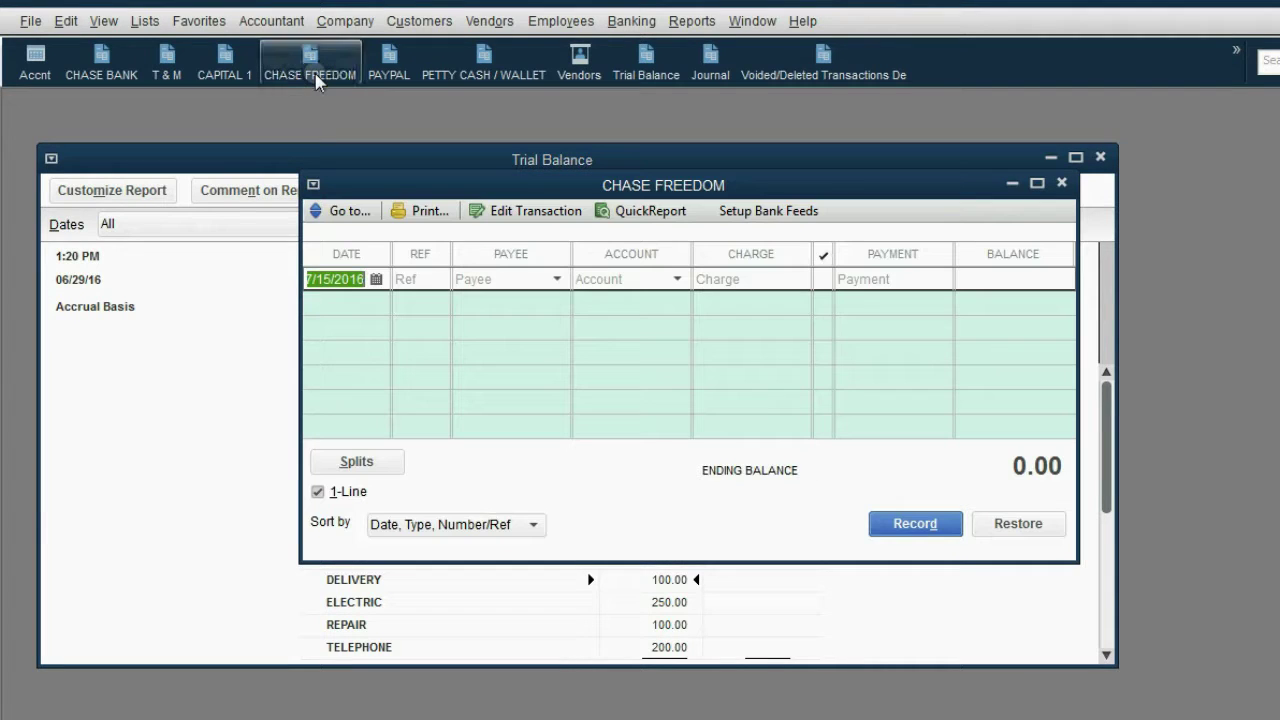
Step: Date the new CHASE FREEDOM entry 07/16/2016 and set its reference number to 667788
click(376, 279)
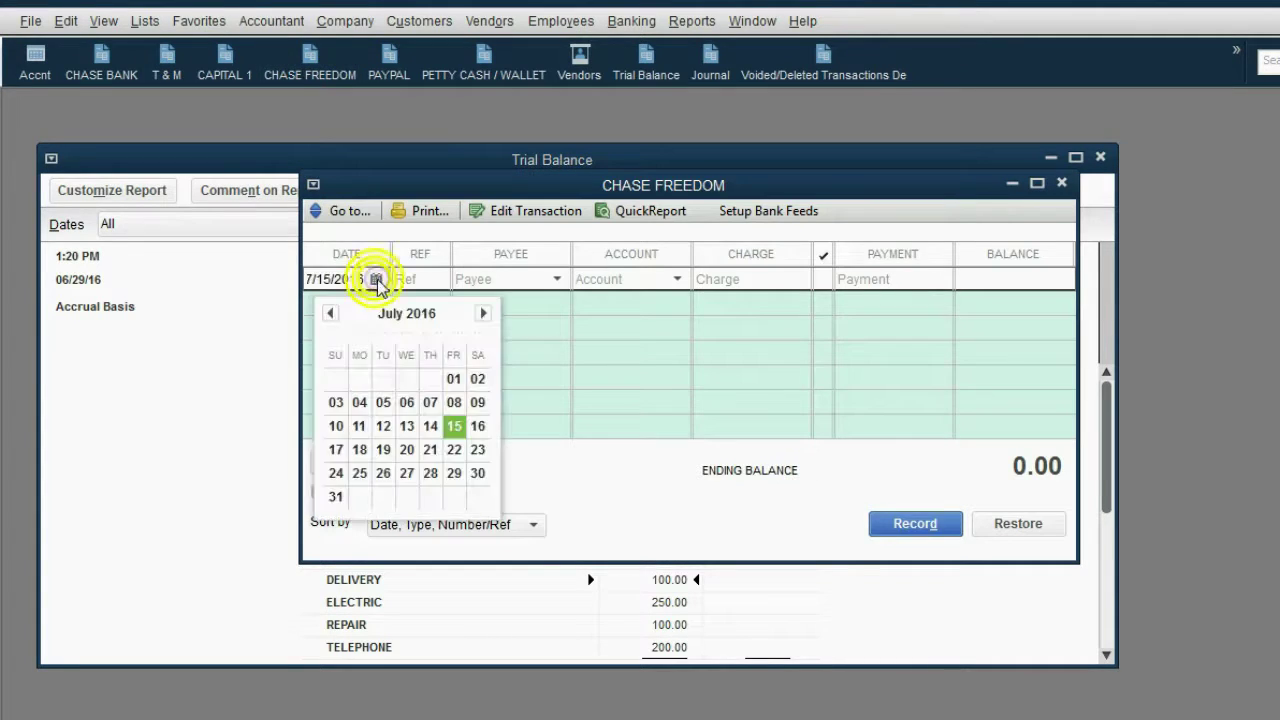
click(477, 426)
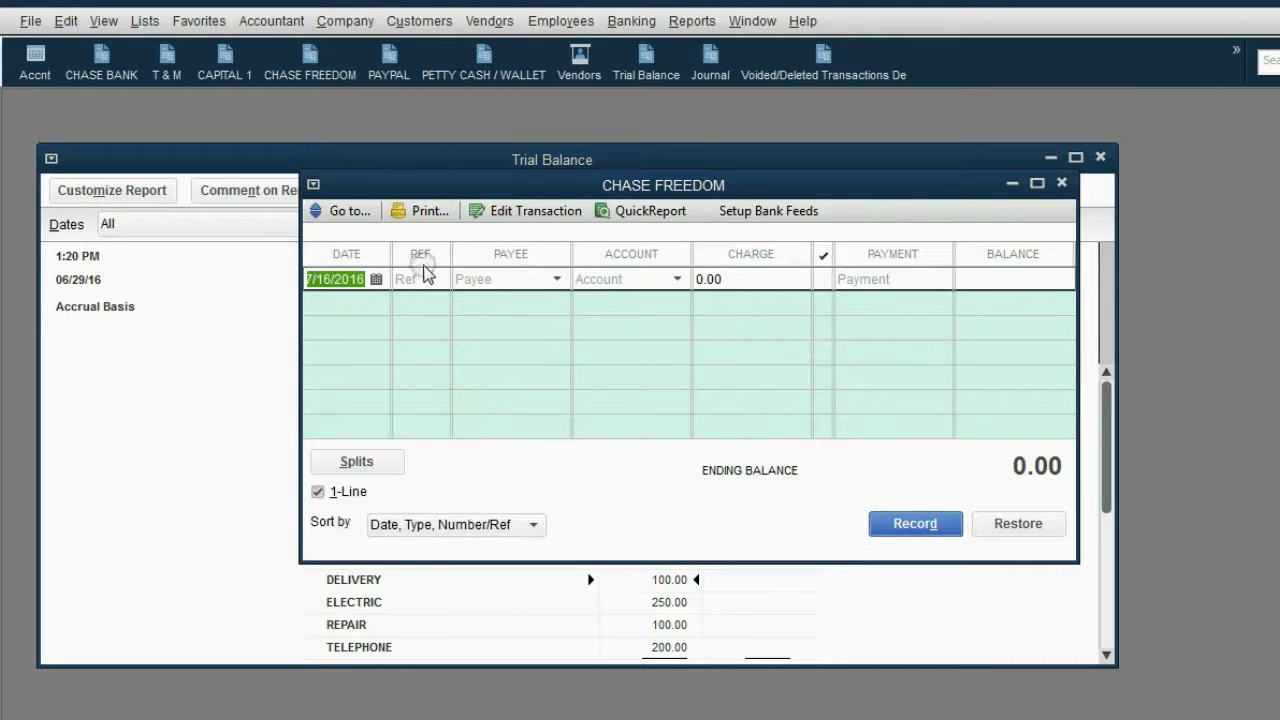
click(420, 281)
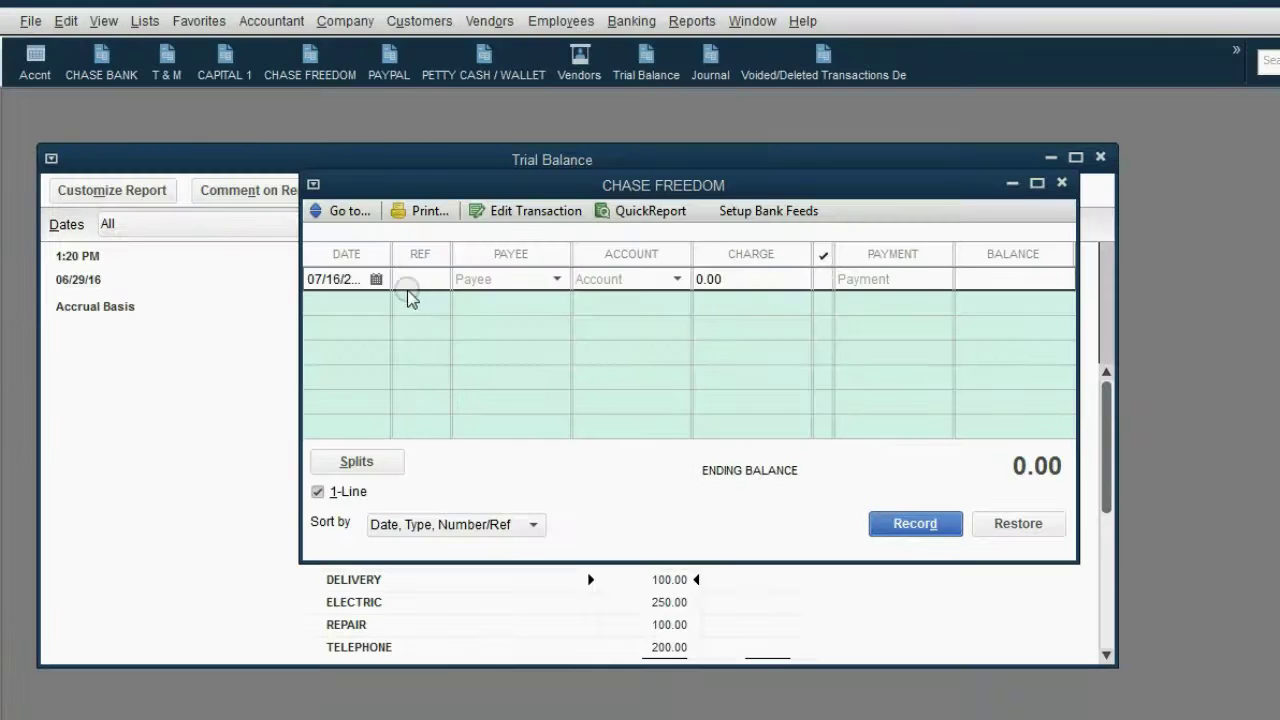
click(416, 281)
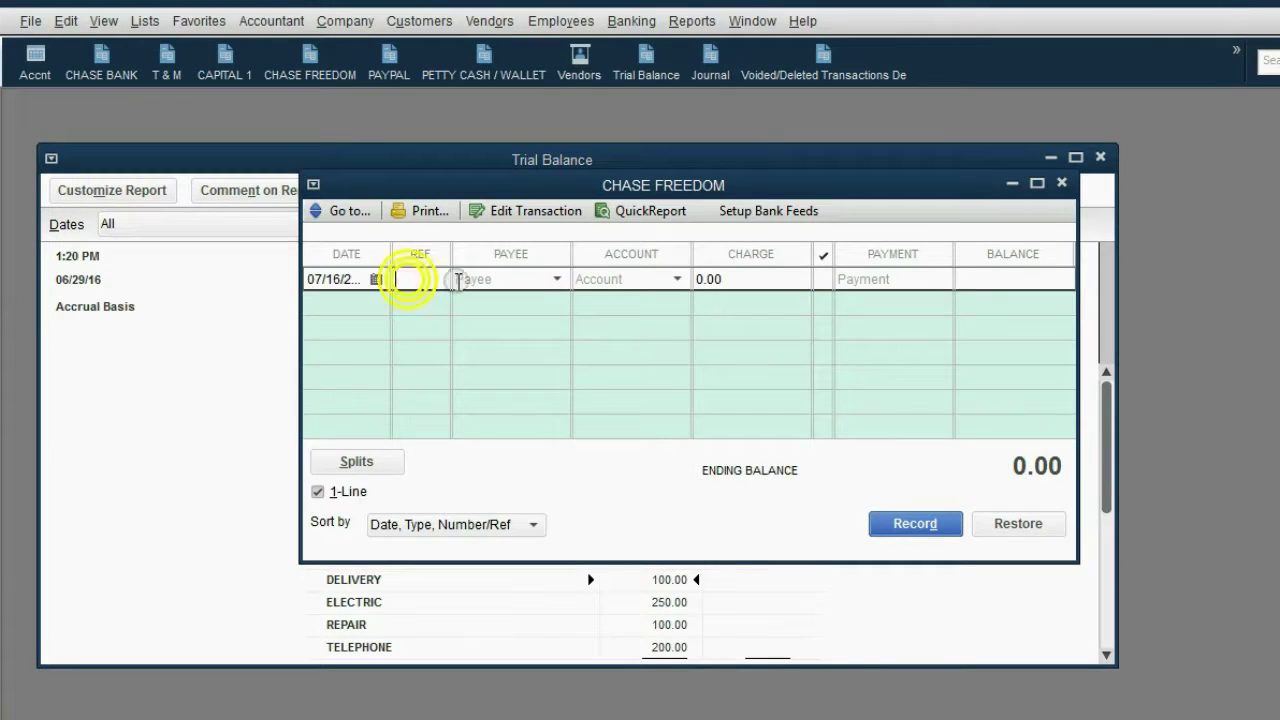
text(667788)
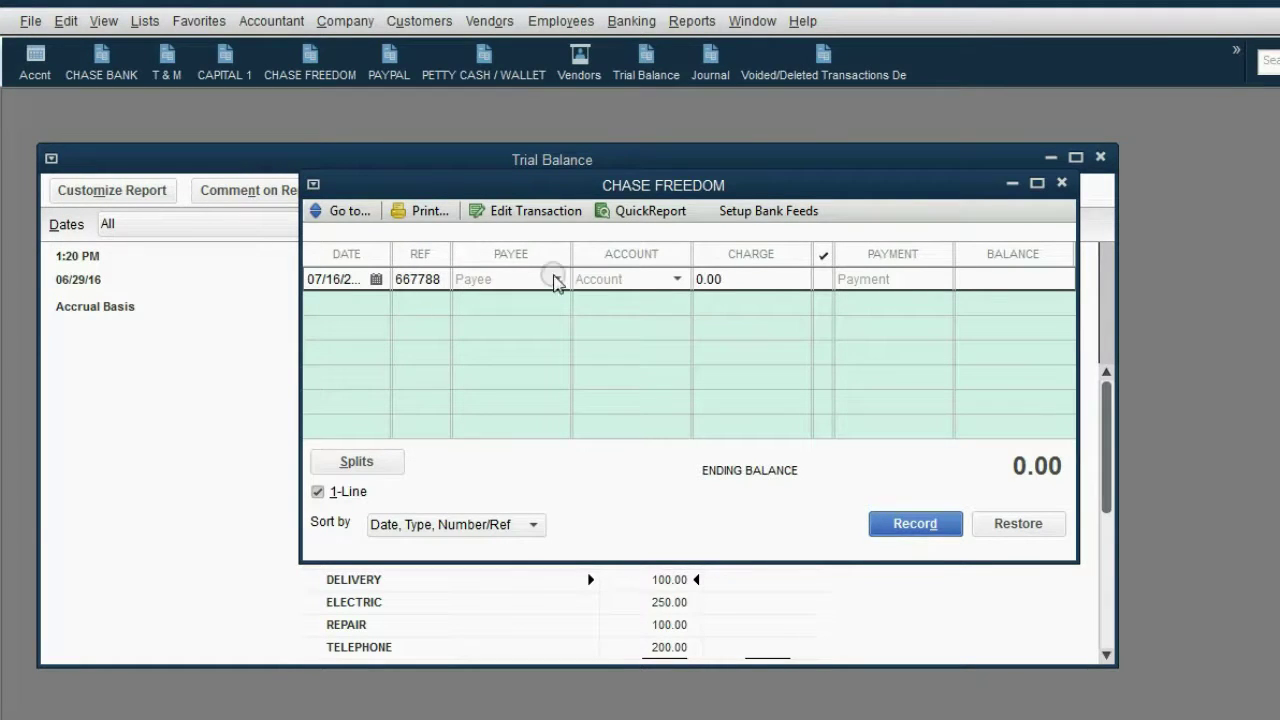
Step: Choose U.P.S as the payee and DELIVERY as the account for the 07/16/2016 entry
click(558, 280)
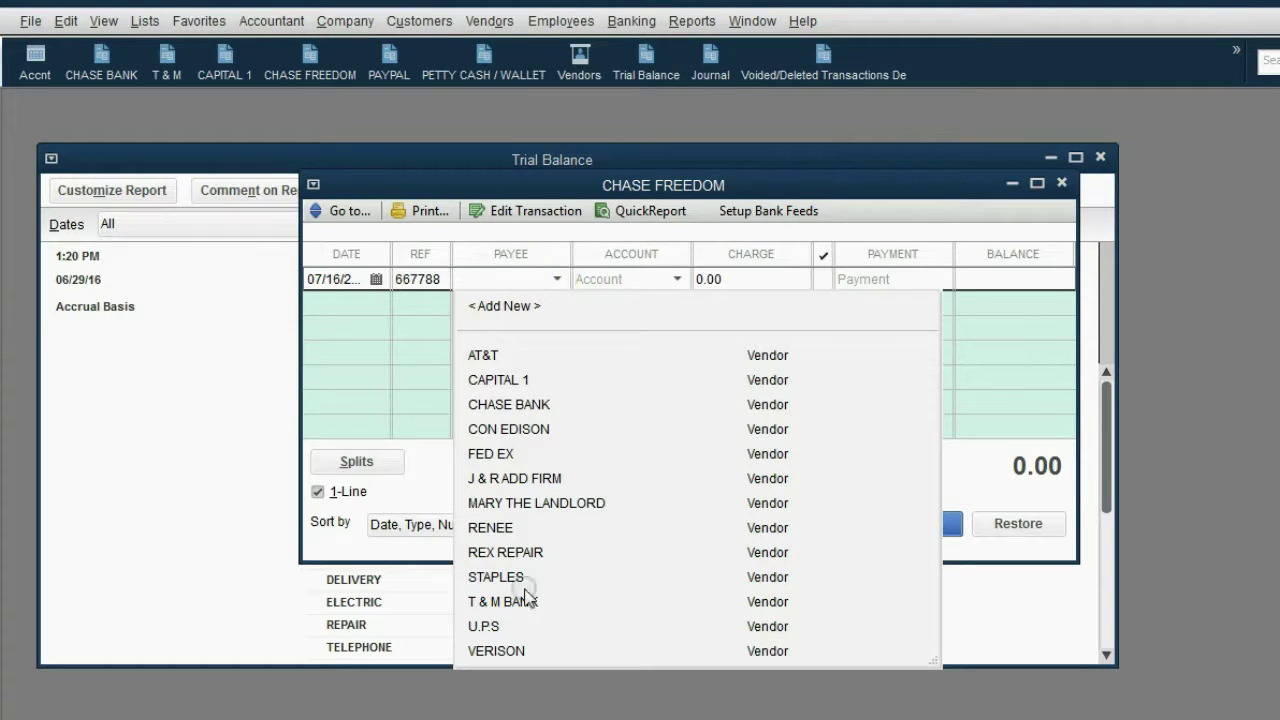
click(521, 628)
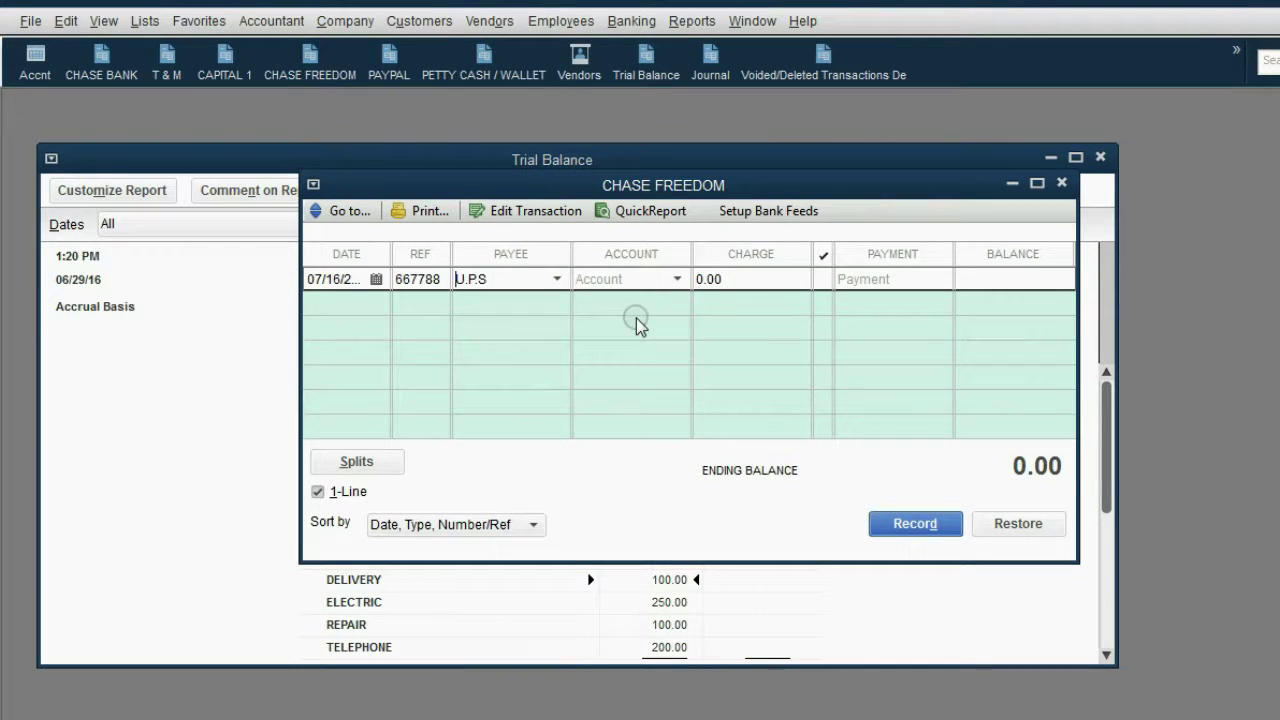
click(676, 279)
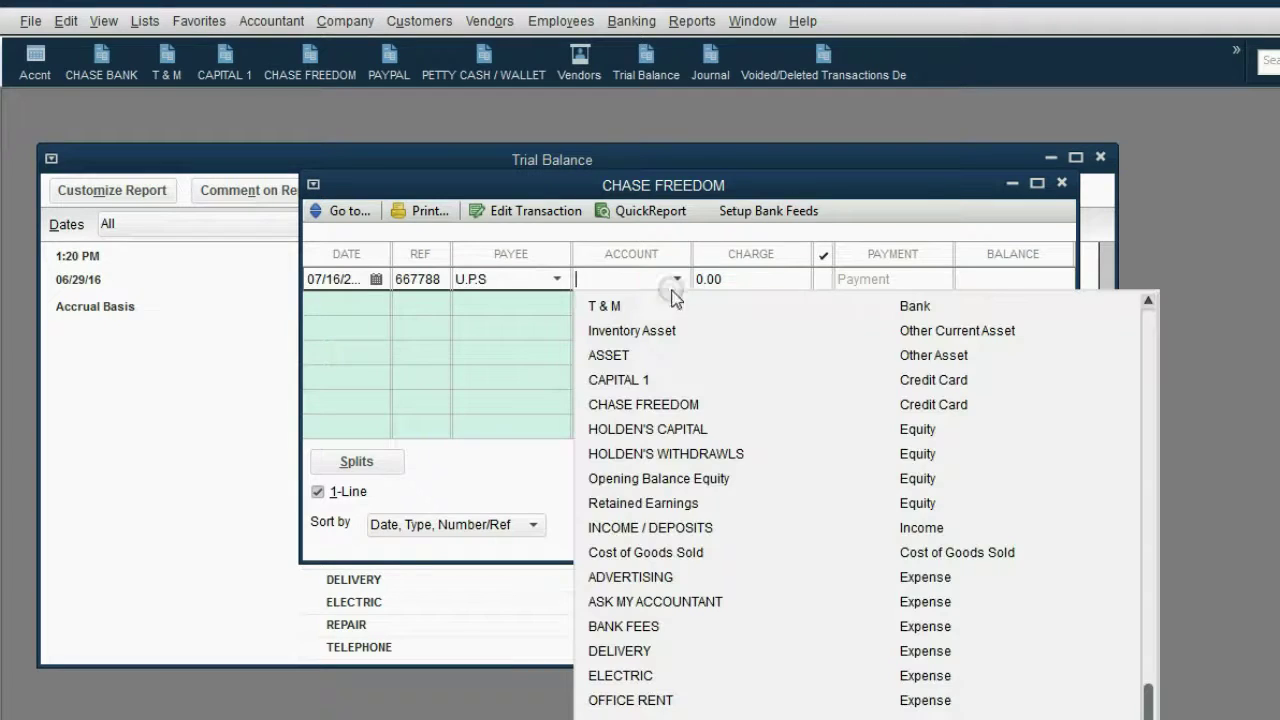
click(885, 652)
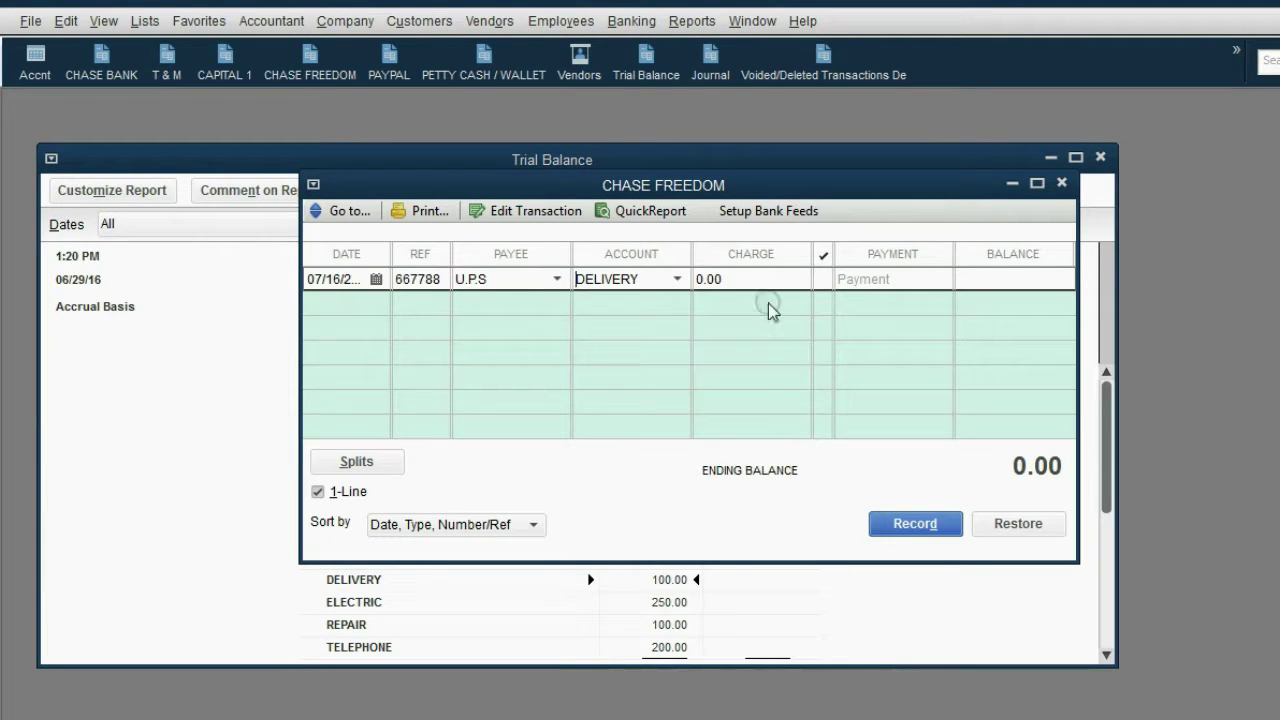
Step: Set the U.P.S charge to 200 and record the entry
drag(763, 279, 702, 283)
text(2)
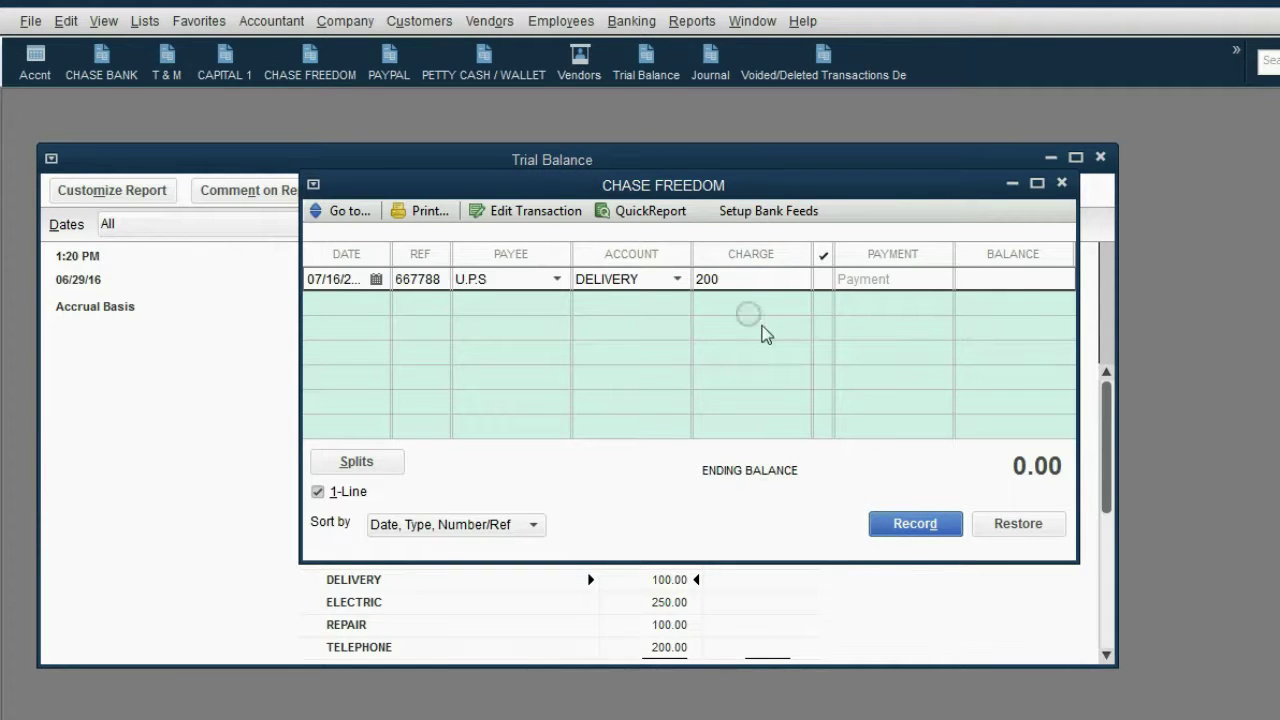
click(905, 532)
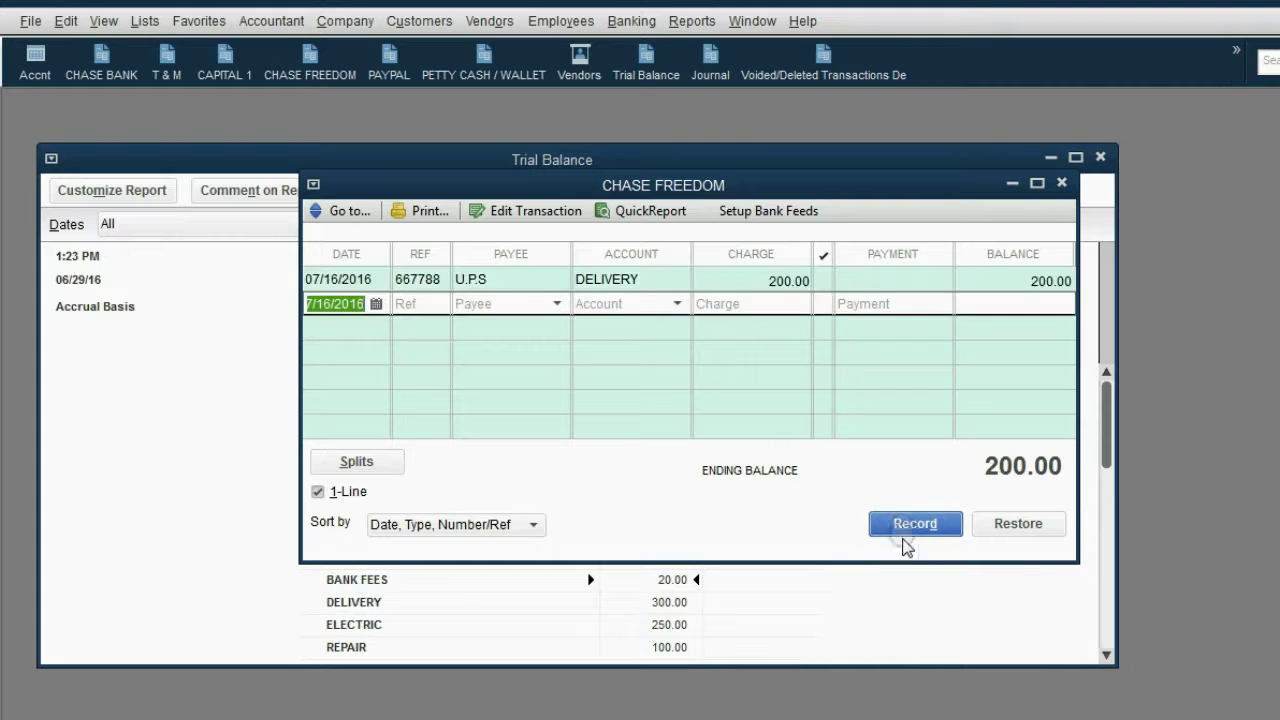
Step: Bring the Trial Balance report forward, enlarge it and check the CHASE FREEDOM credit and the DELIVERY debit
click(907, 612)
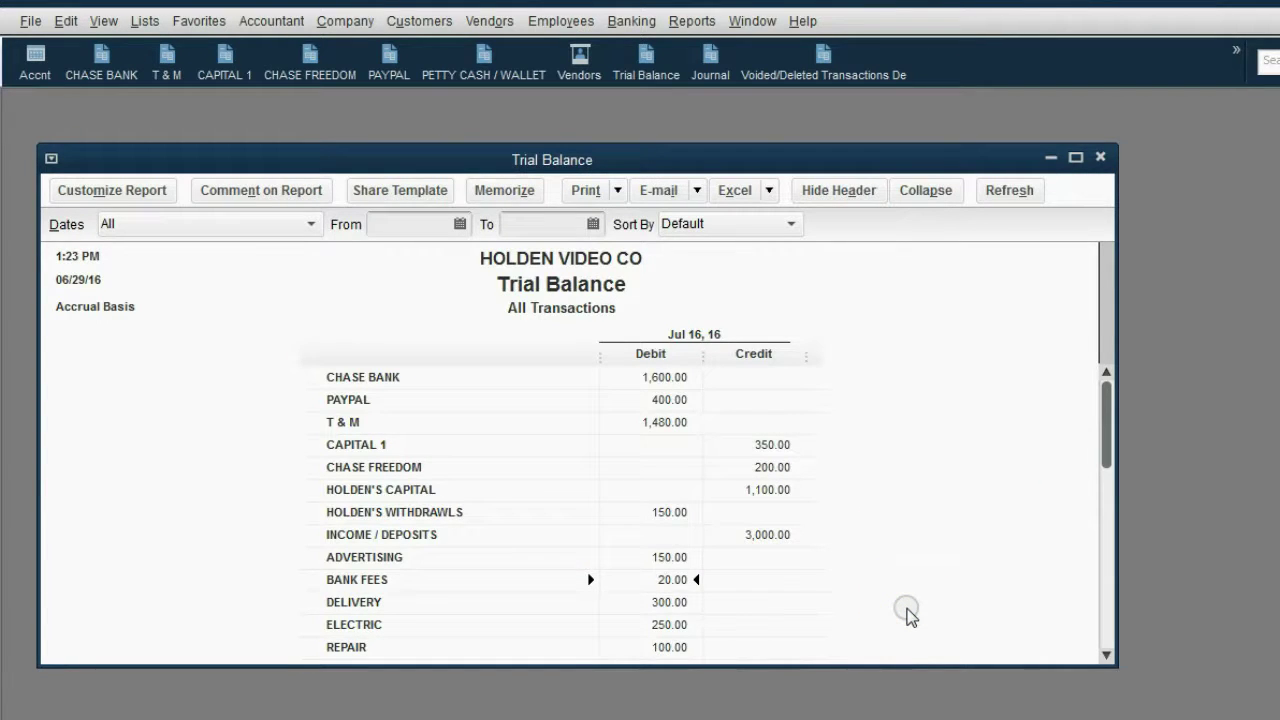
click(521, 474)
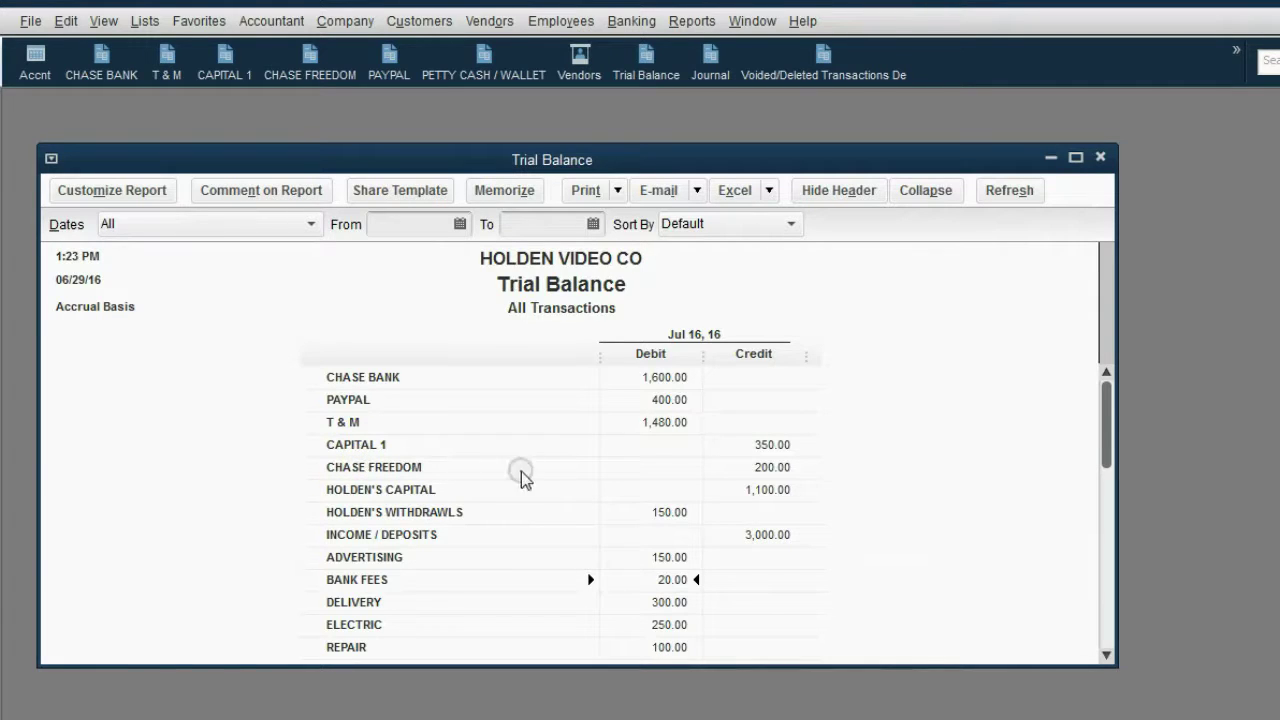
double_click(751, 667)
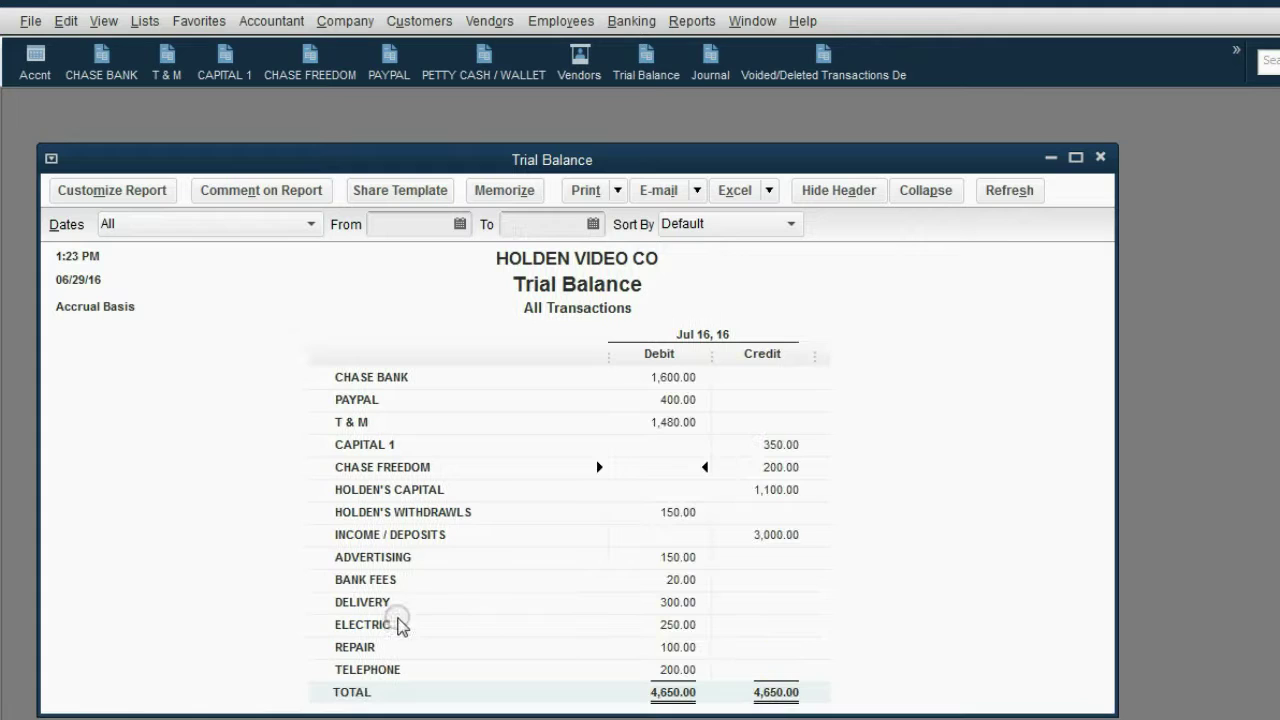
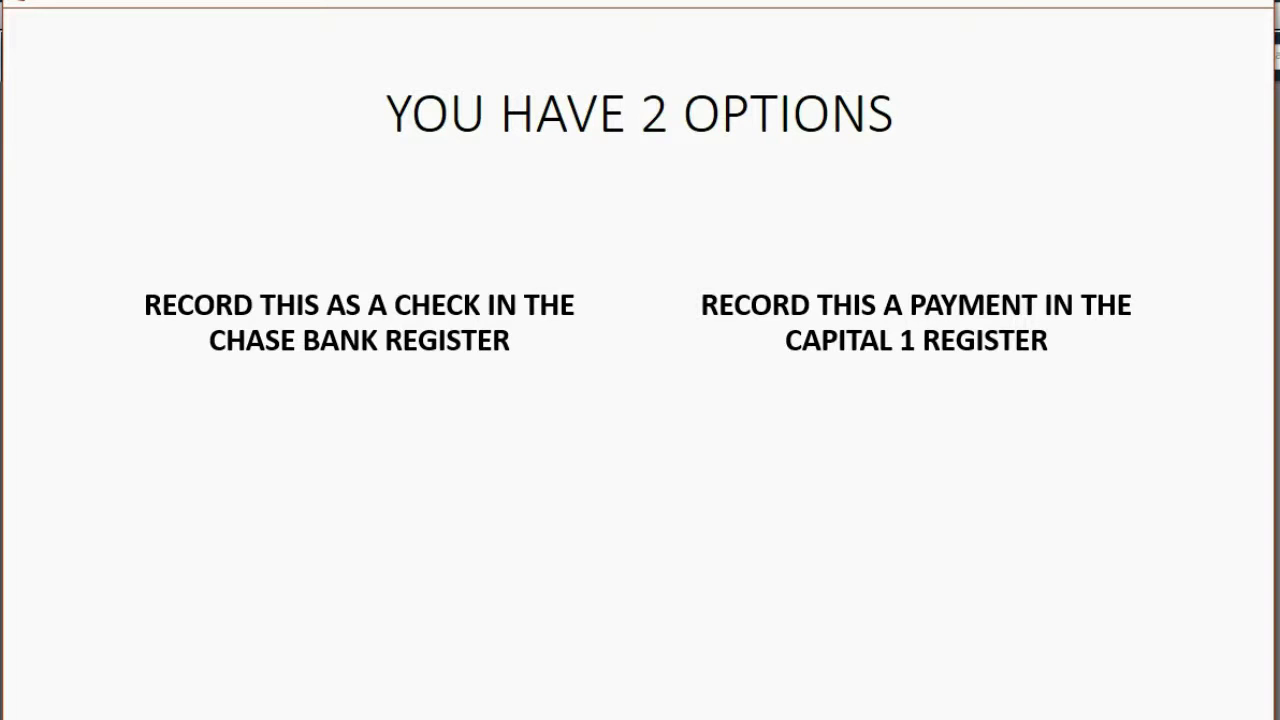
Step: Switch back to QuickBooks, close the Trial Balance and CHASE FREEDOM windows, and open the CAPITAL 1 register
key(alt+Tab)
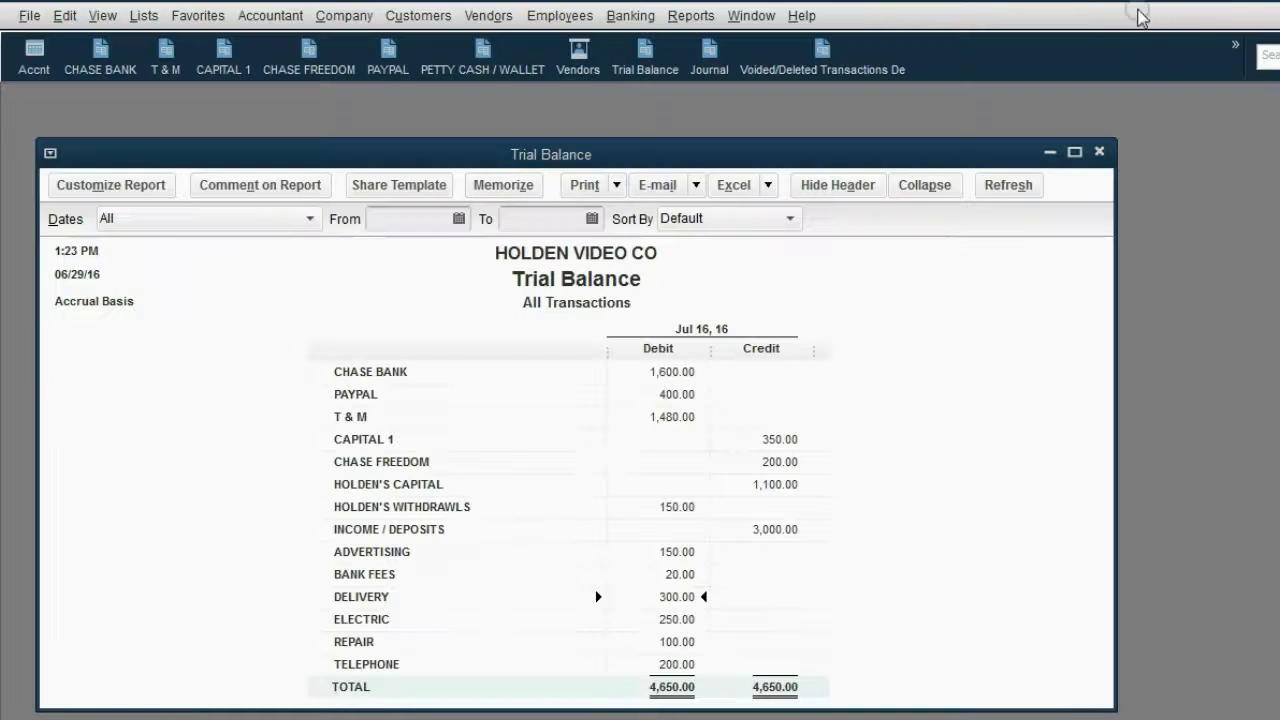
click(1099, 151)
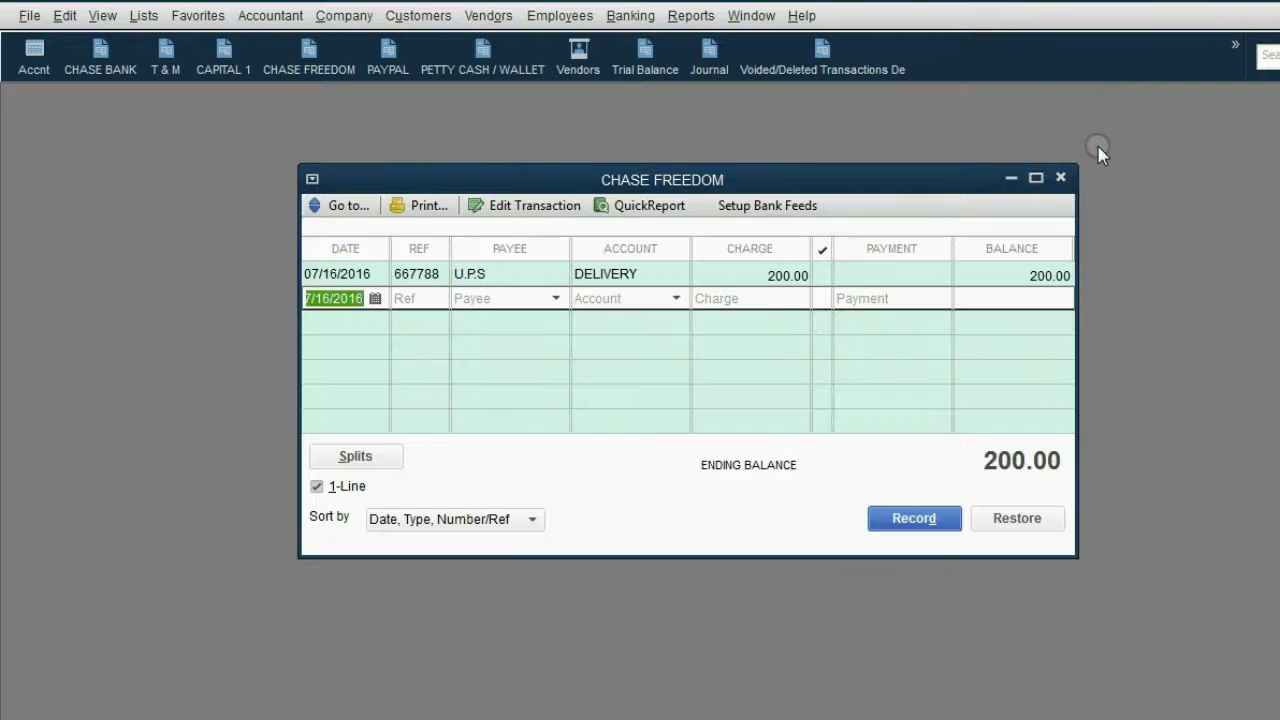
click(1060, 179)
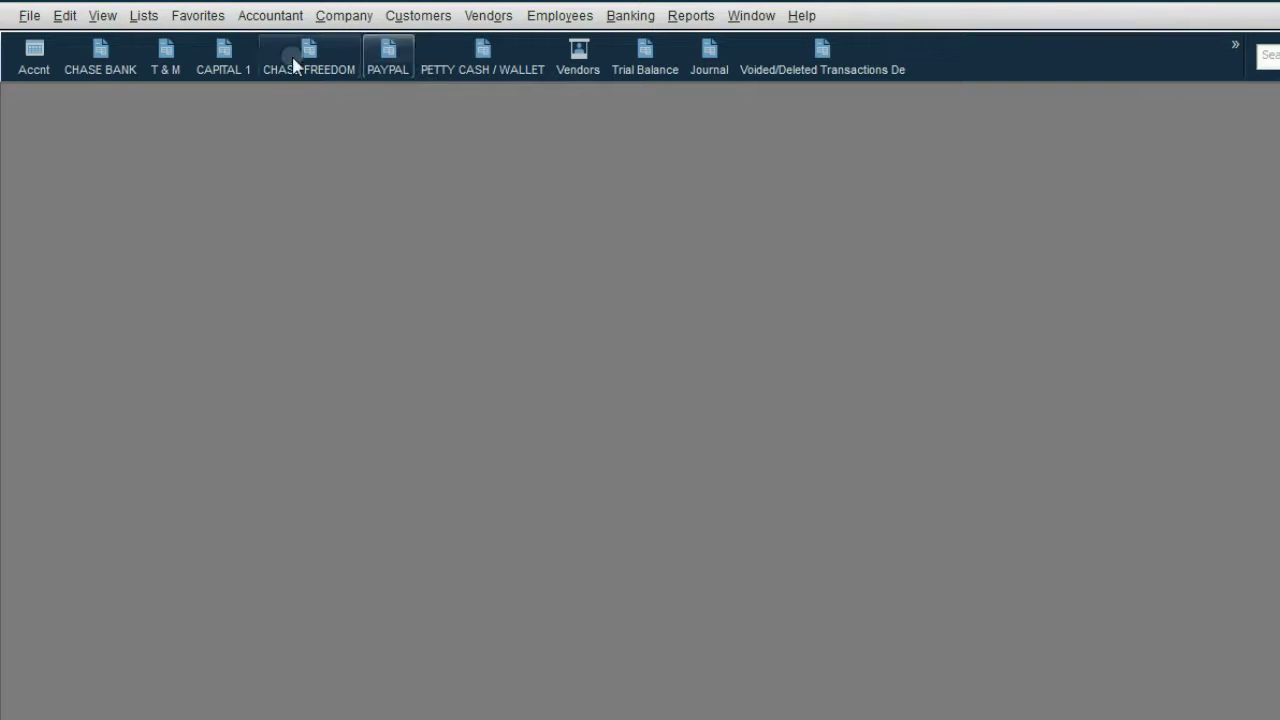
click(226, 78)
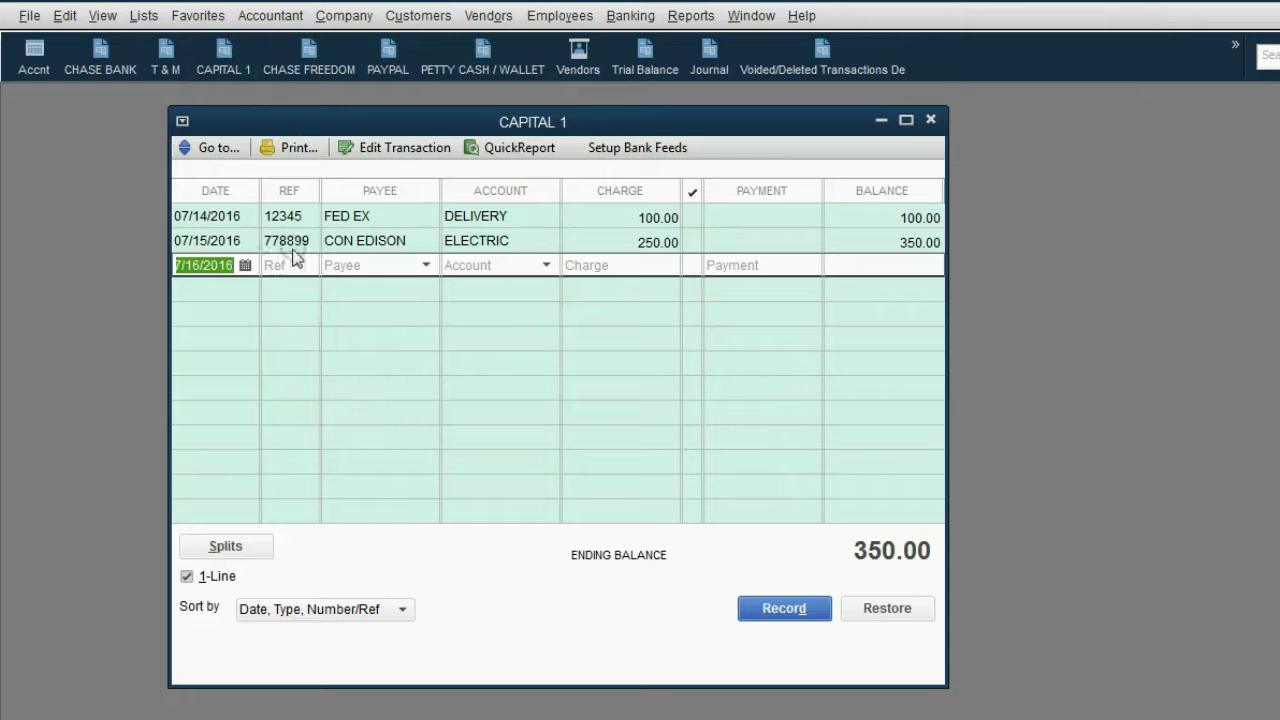
Step: Date the new CAPITAL 1 entry 07/17/2016 and set its reference number to 2
click(245, 265)
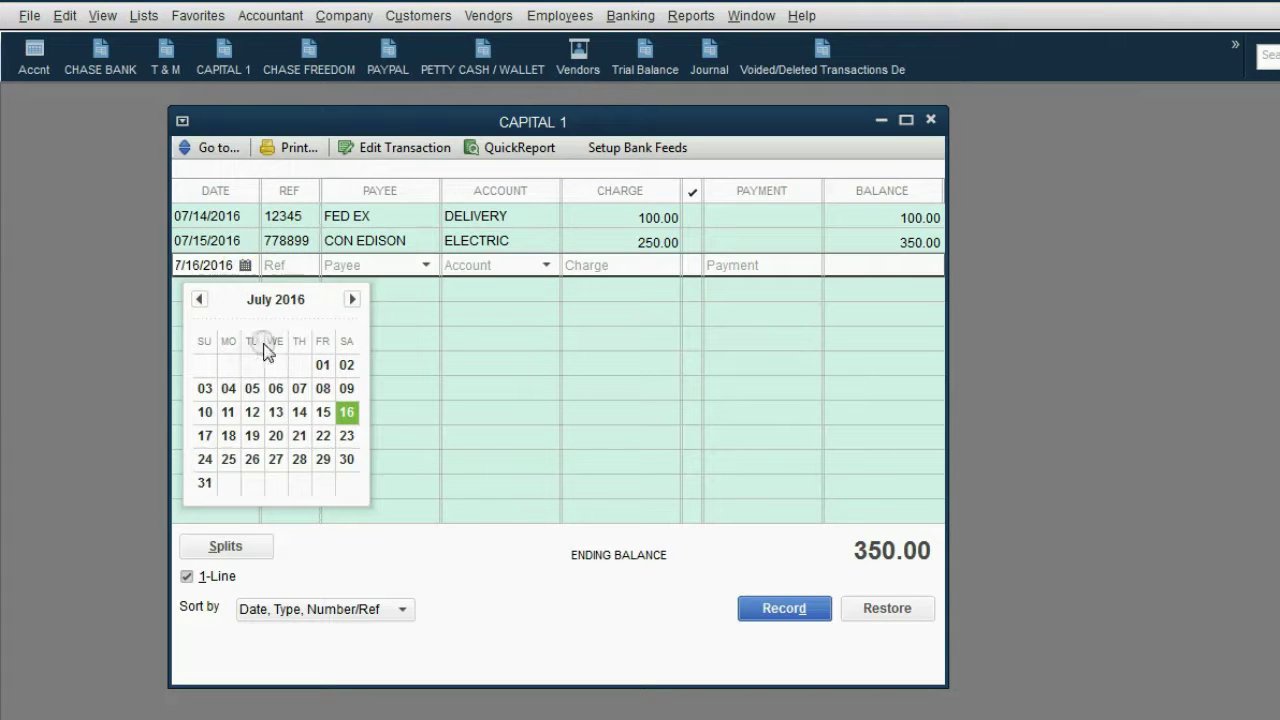
click(204, 435)
click(307, 266)
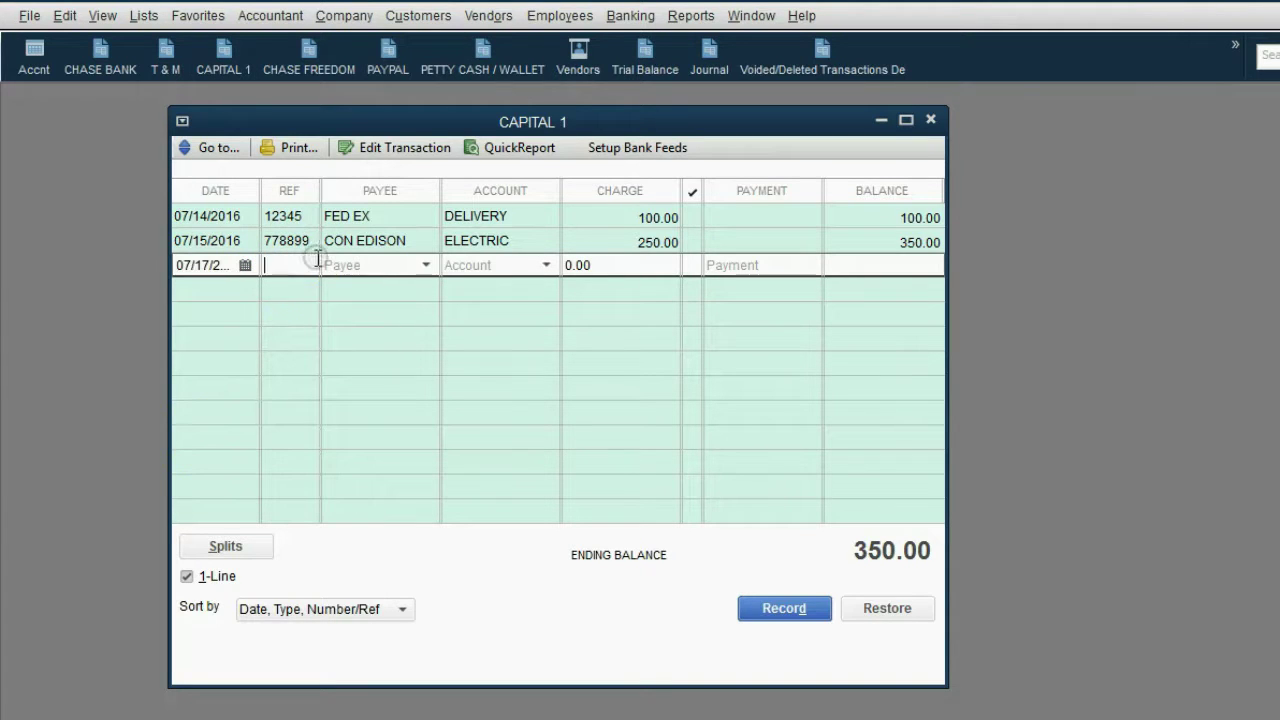
text(2)
click(316, 258)
Step: Choose the vendor CAPITAL 1 as the payee for the 07/17/2016 entry
click(426, 265)
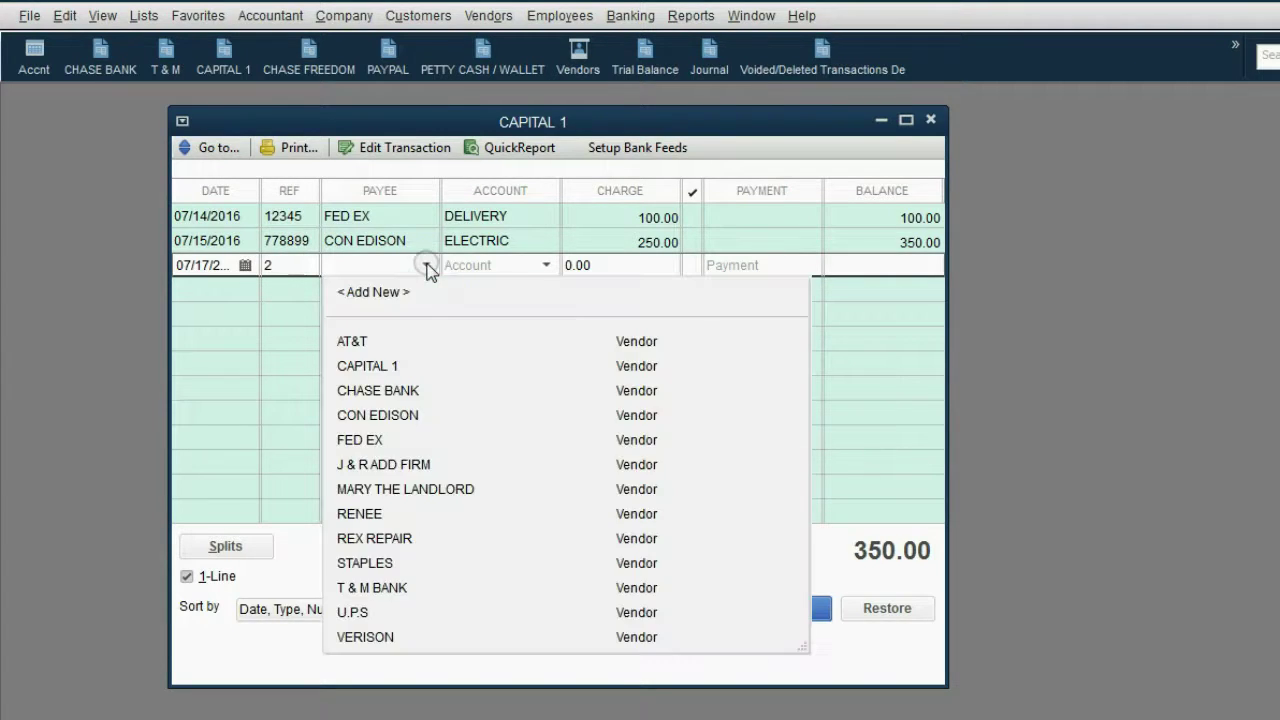
click(394, 367)
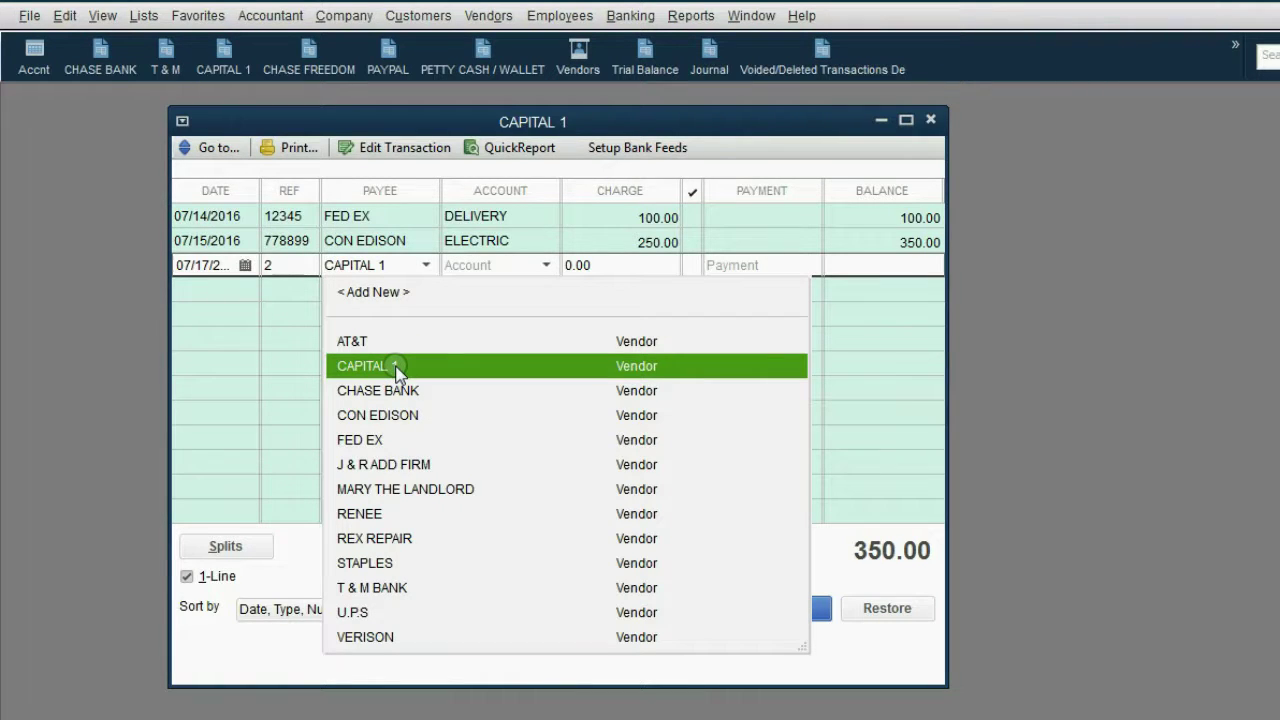
click(396, 368)
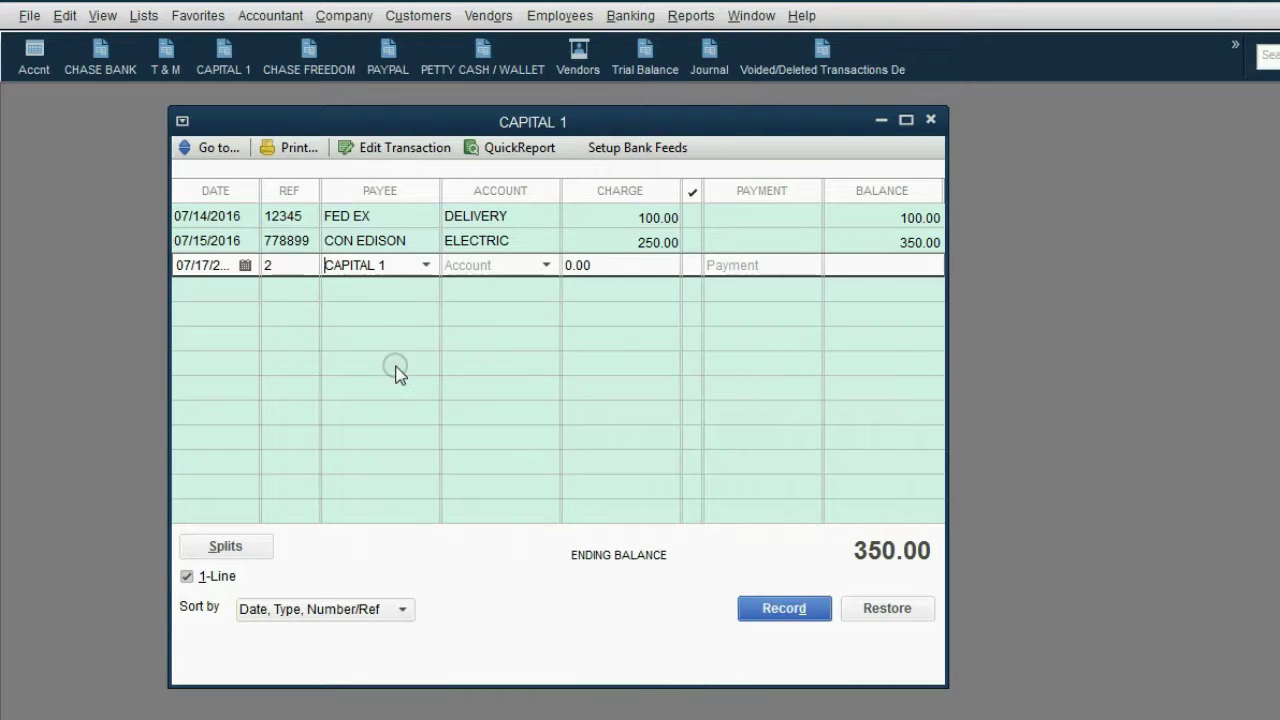
click(427, 267)
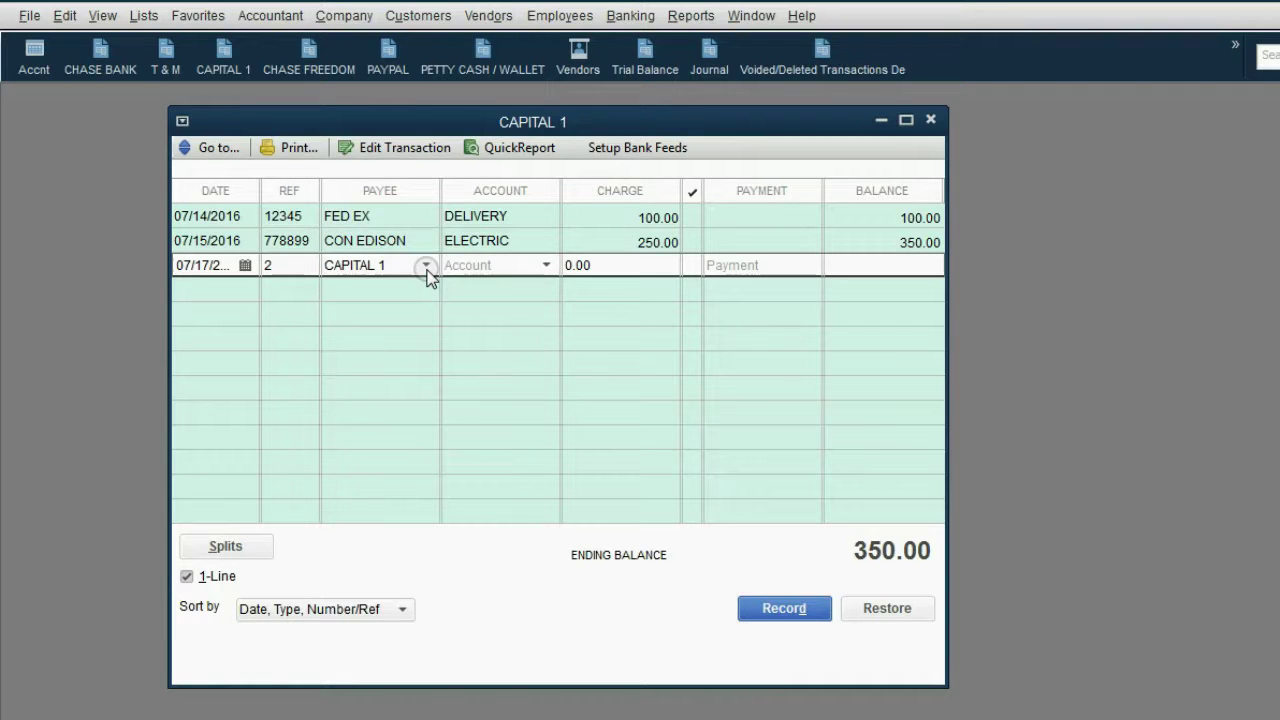
click(643, 286)
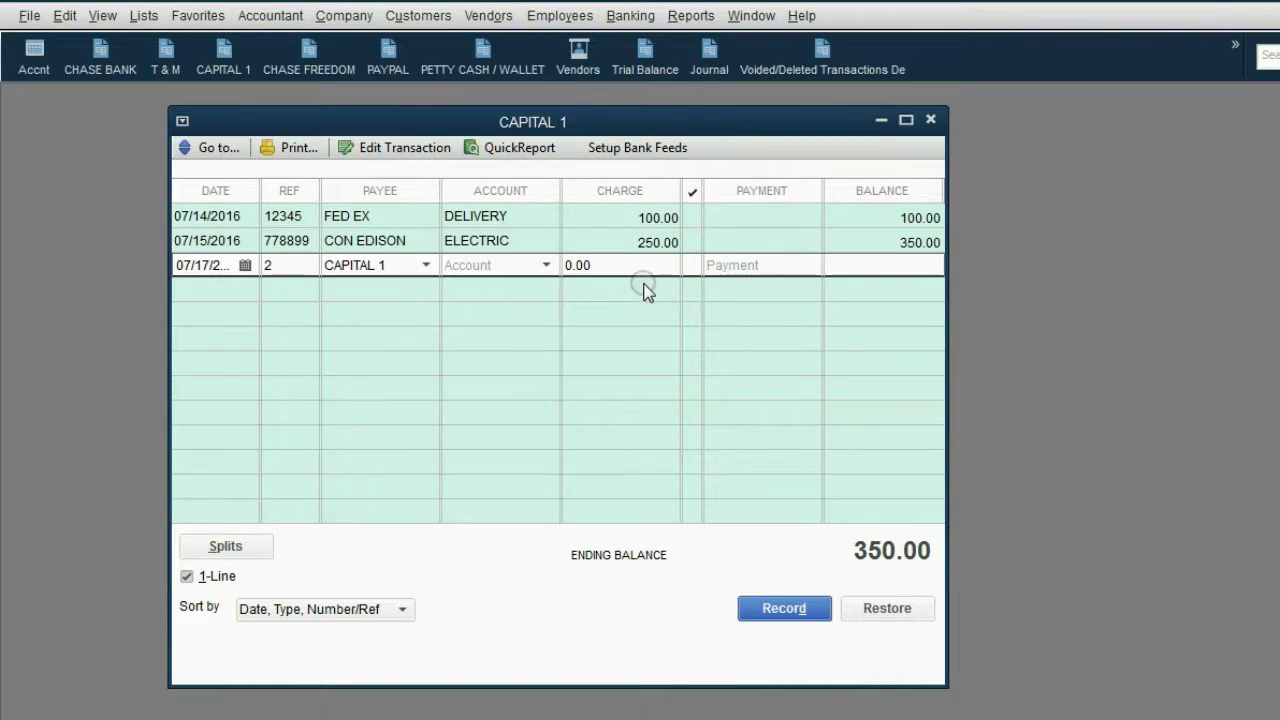
Step: Move the CAPITAL 1 register window slightly and choose CHASE BANK as the account for the 07/17/2016 entry
click(547, 265)
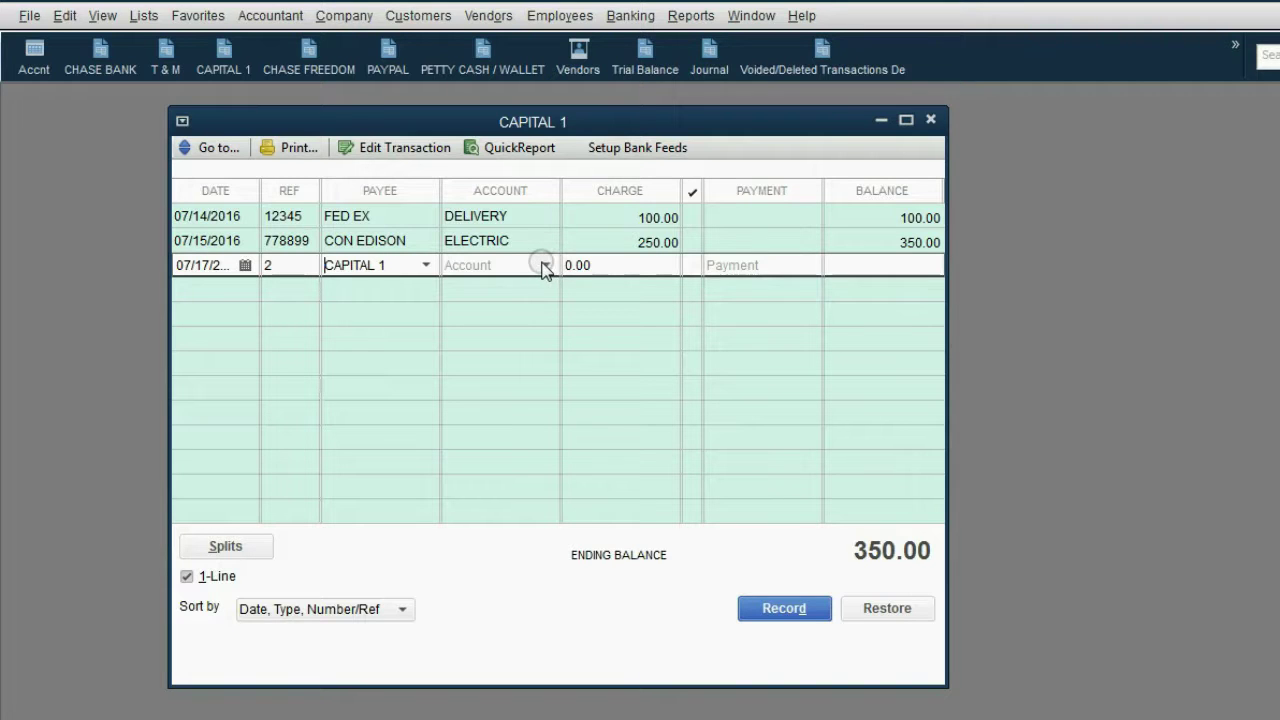
drag(540, 121, 563, 127)
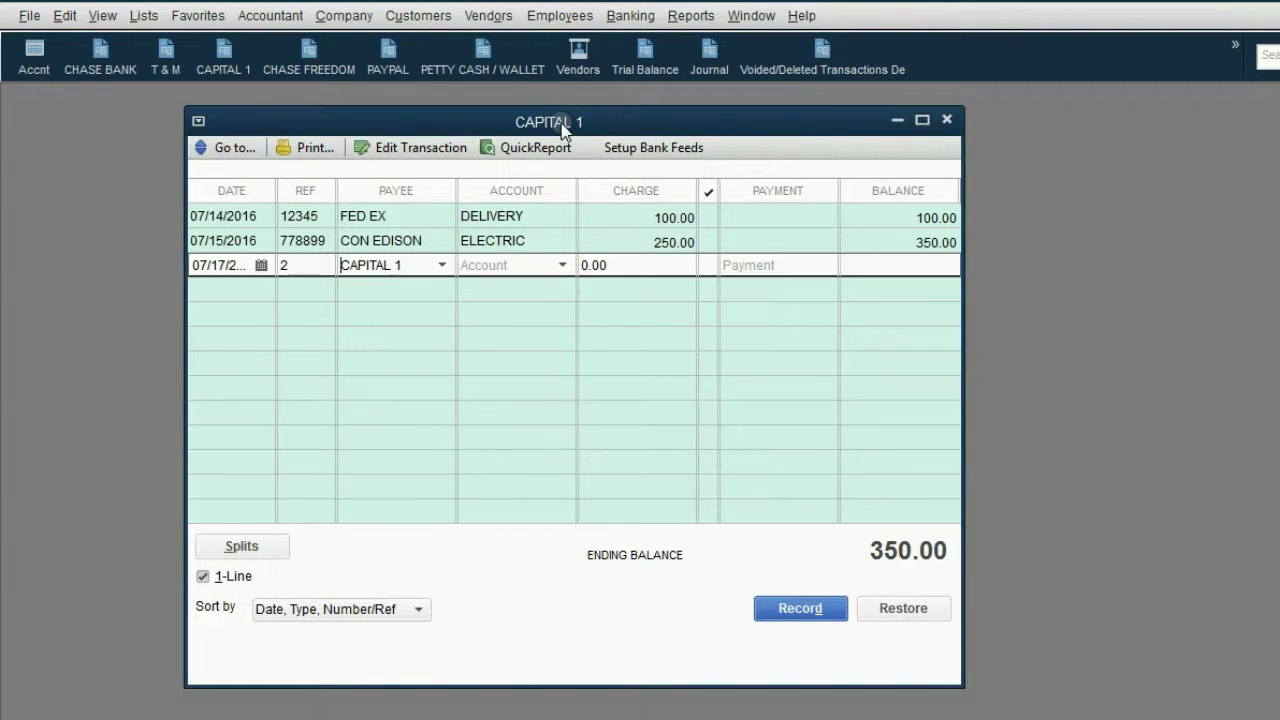
click(562, 265)
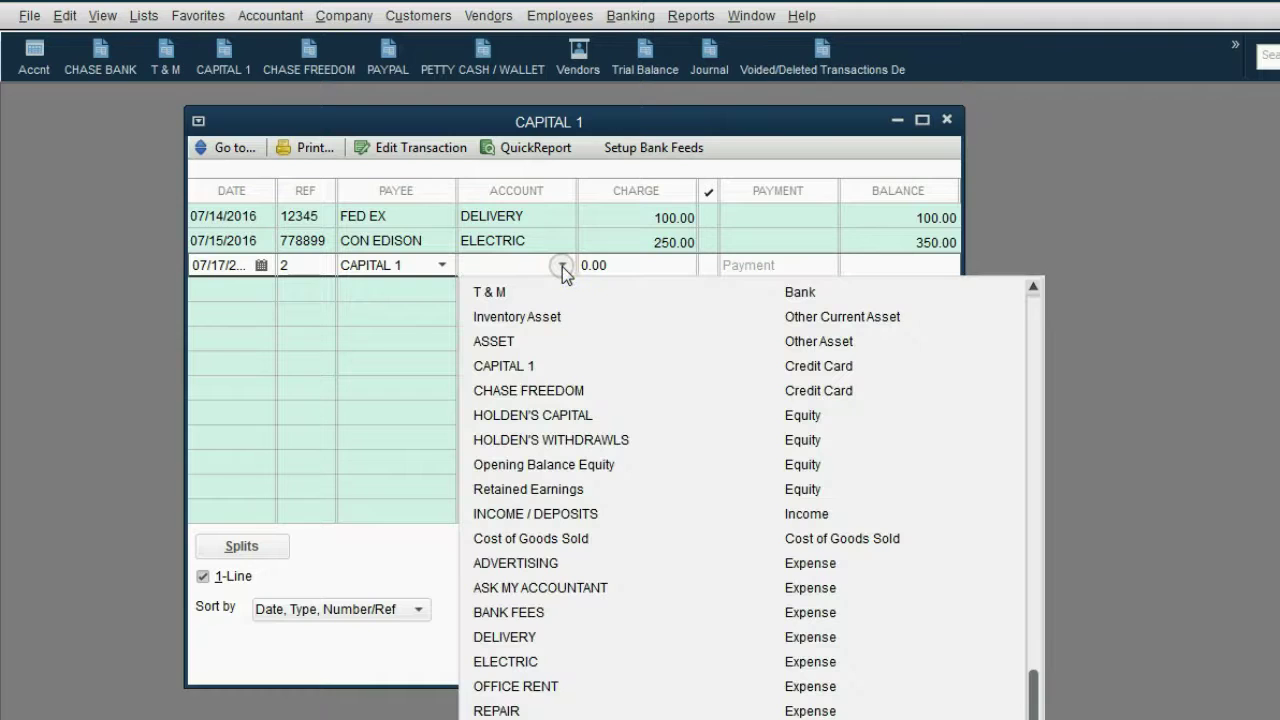
scroll(563, 279, up, 2)
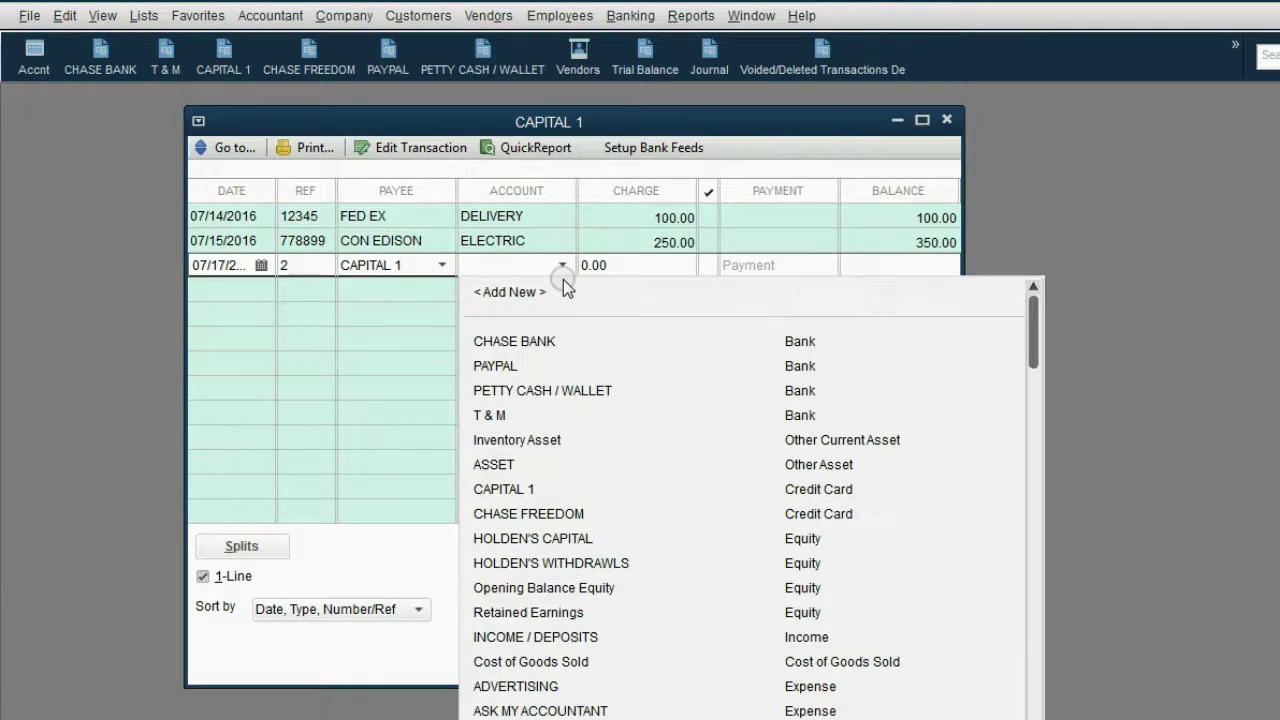
click(563, 343)
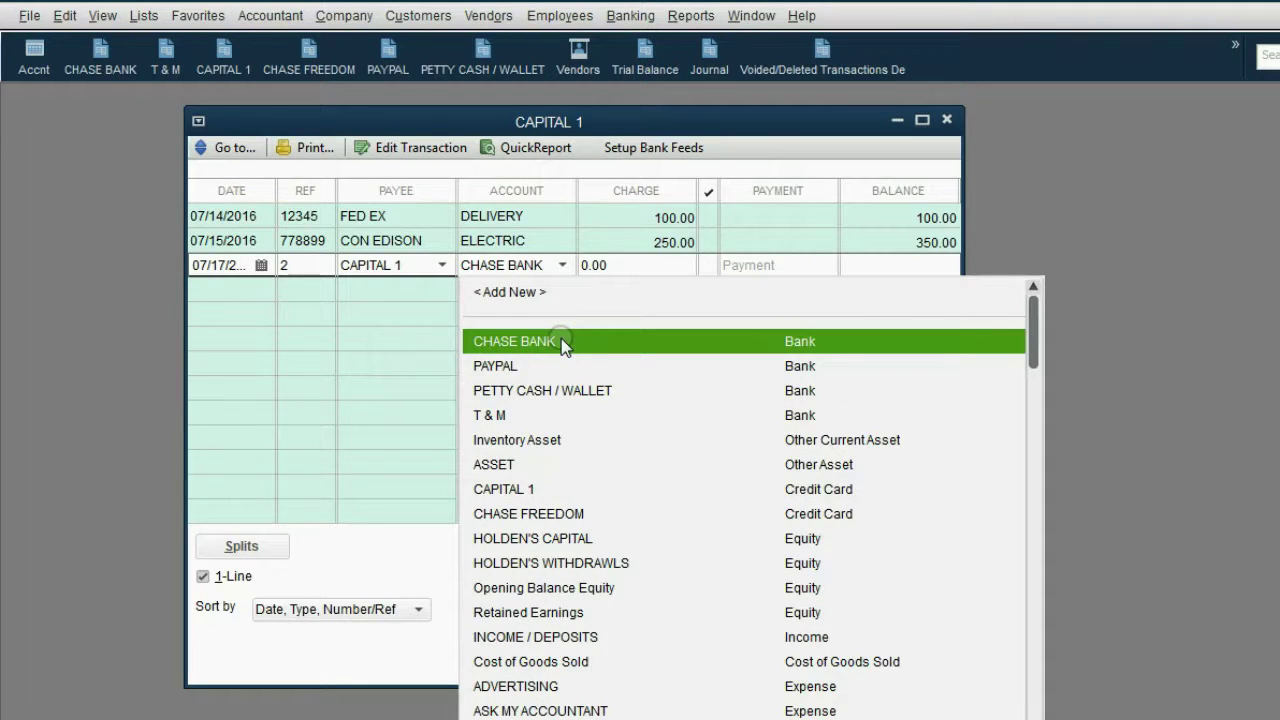
Step: Enter a payment of 50.00 on the 07/17/2016 CAPITAL 1 entry and record the transaction
click(562, 265)
click(561, 266)
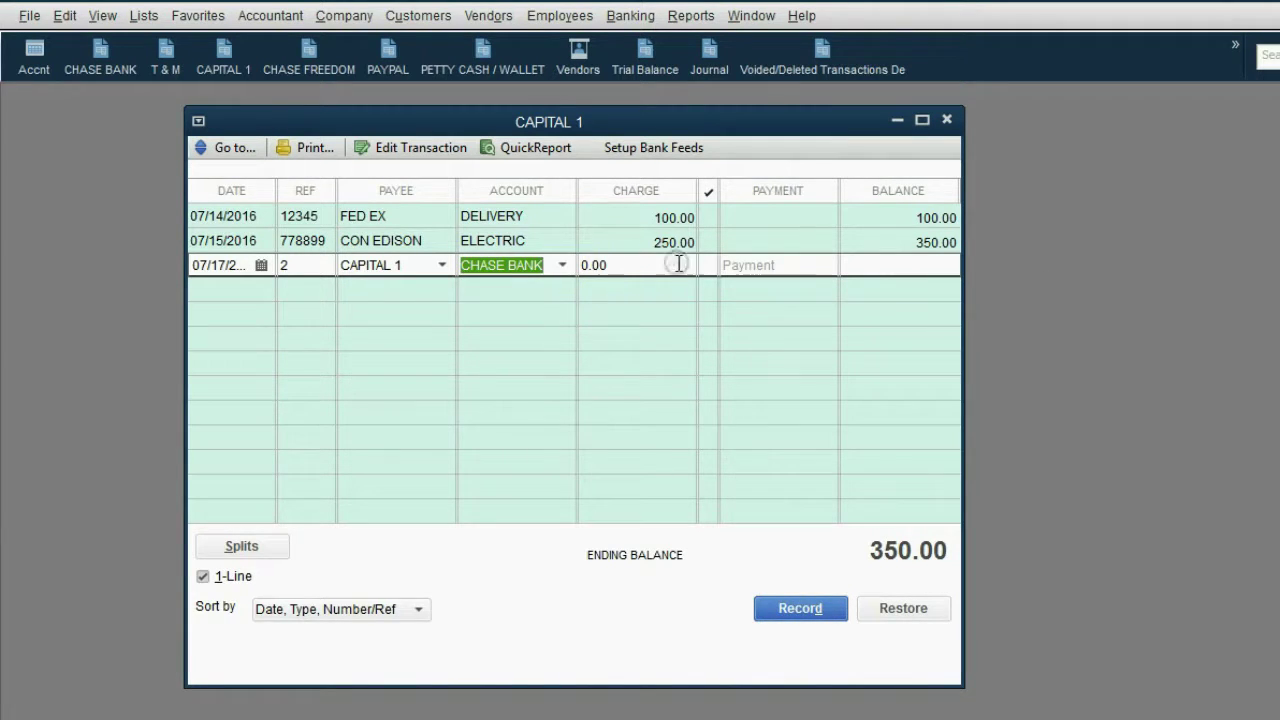
click(741, 263)
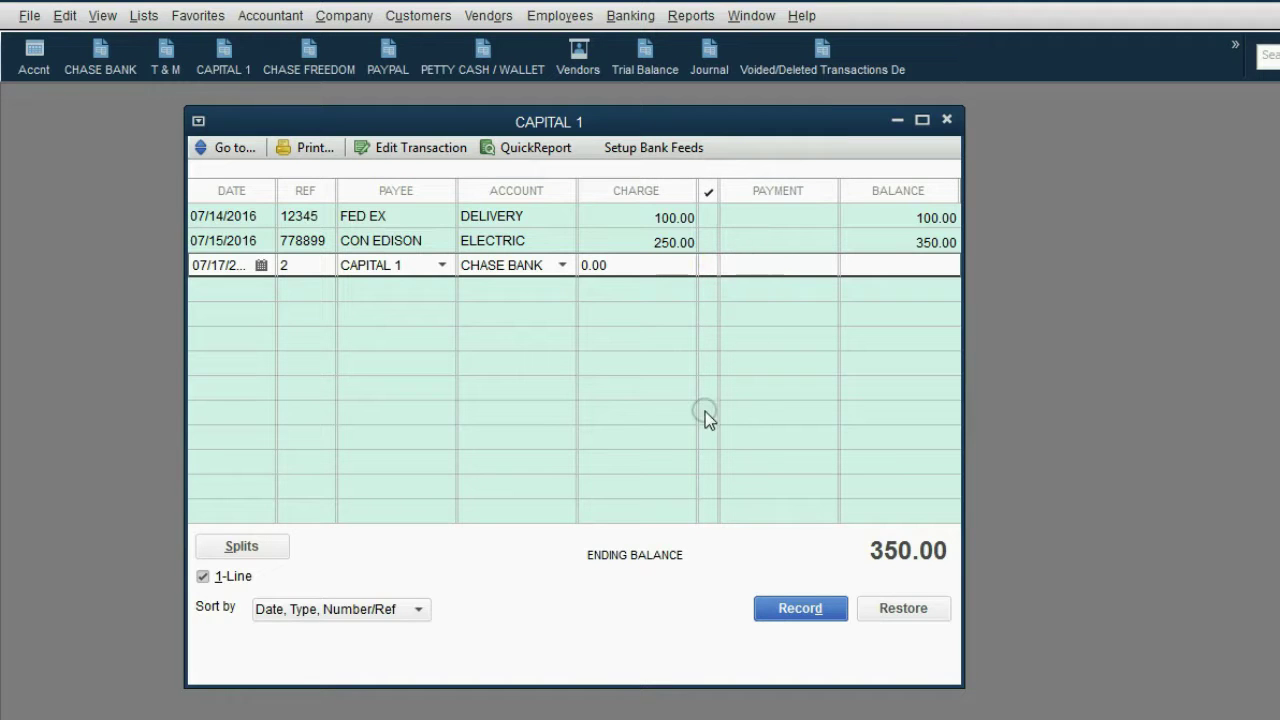
text(50)
key(Return)
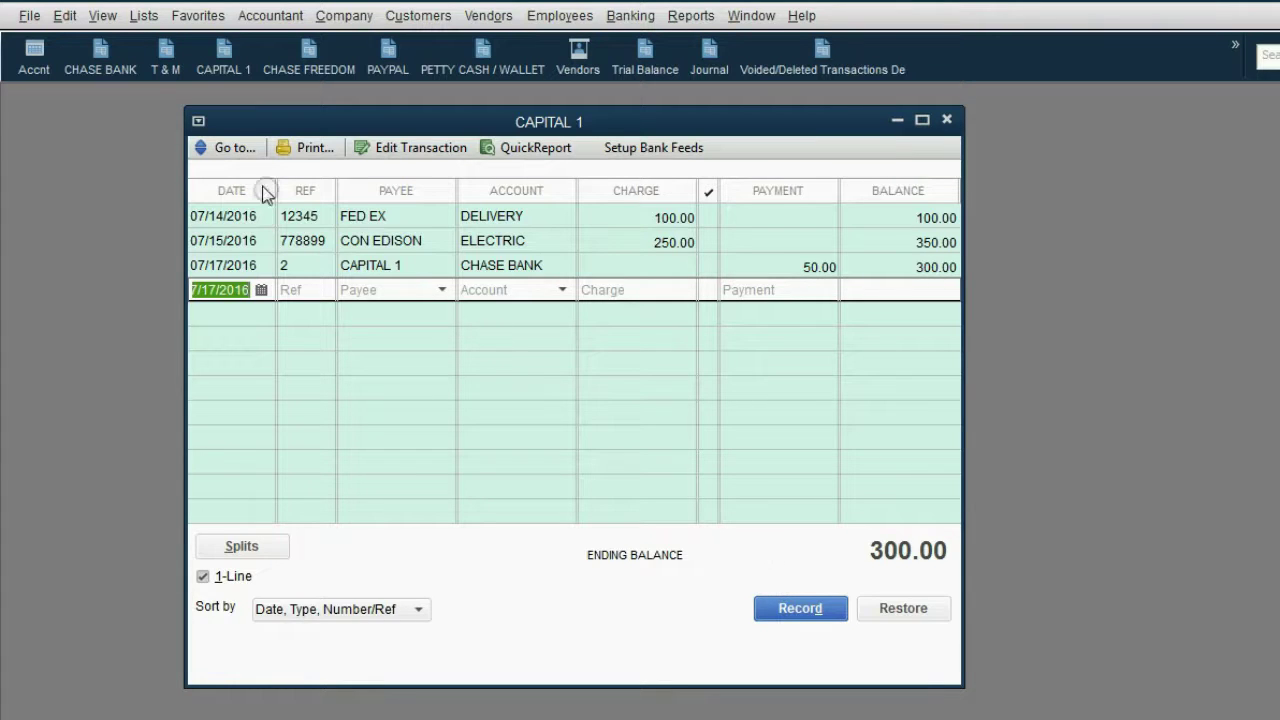
Step: Open the CHASE BANK register and examine the 07/17/2016 entry for the CAPITAL 1 payment
click(103, 57)
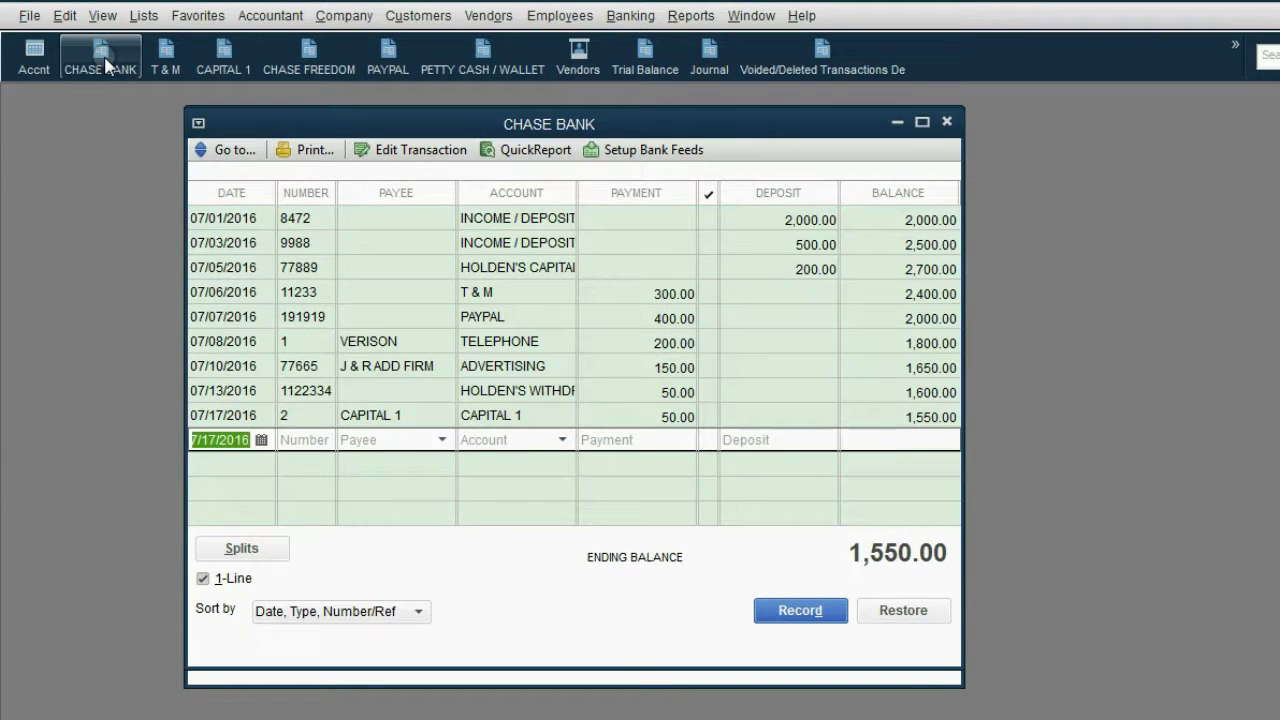
click(256, 414)
click(295, 415)
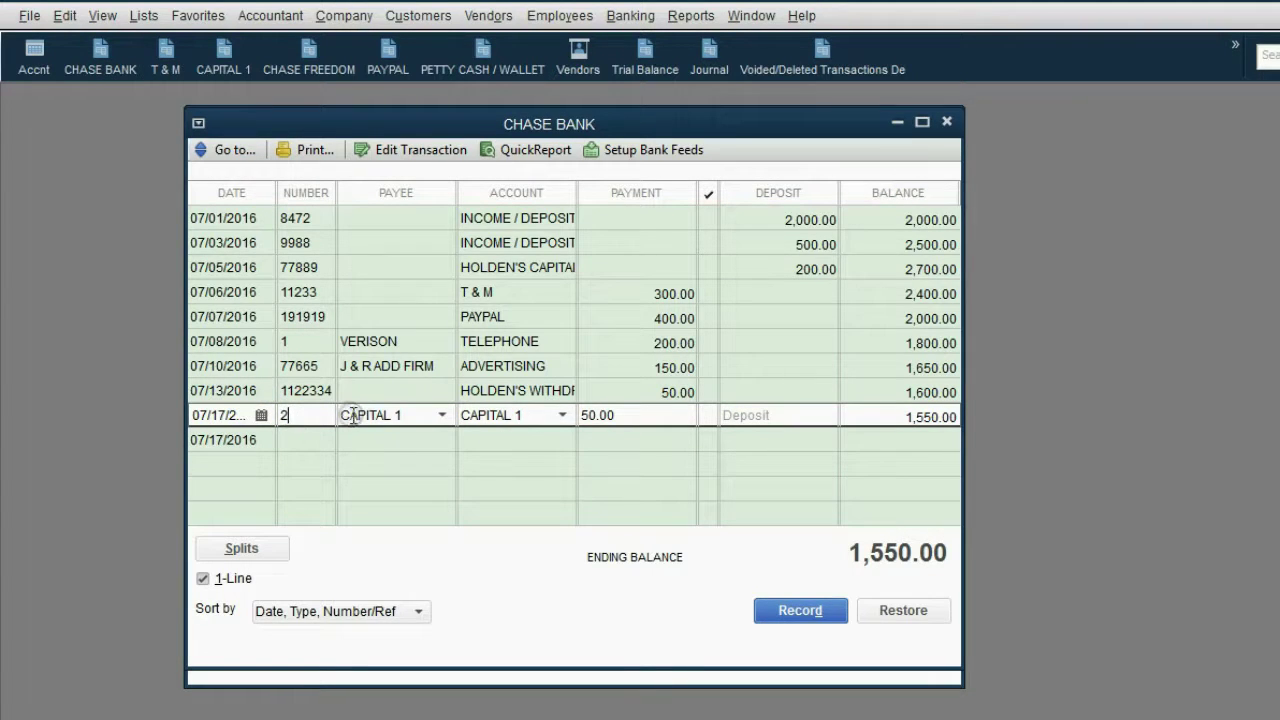
click(436, 414)
Step: Arrange the CHASE BANK and CAPITAL 1 registers side by side and compare the 07/17/2016 payment's account in both
drag(506, 121, 821, 131)
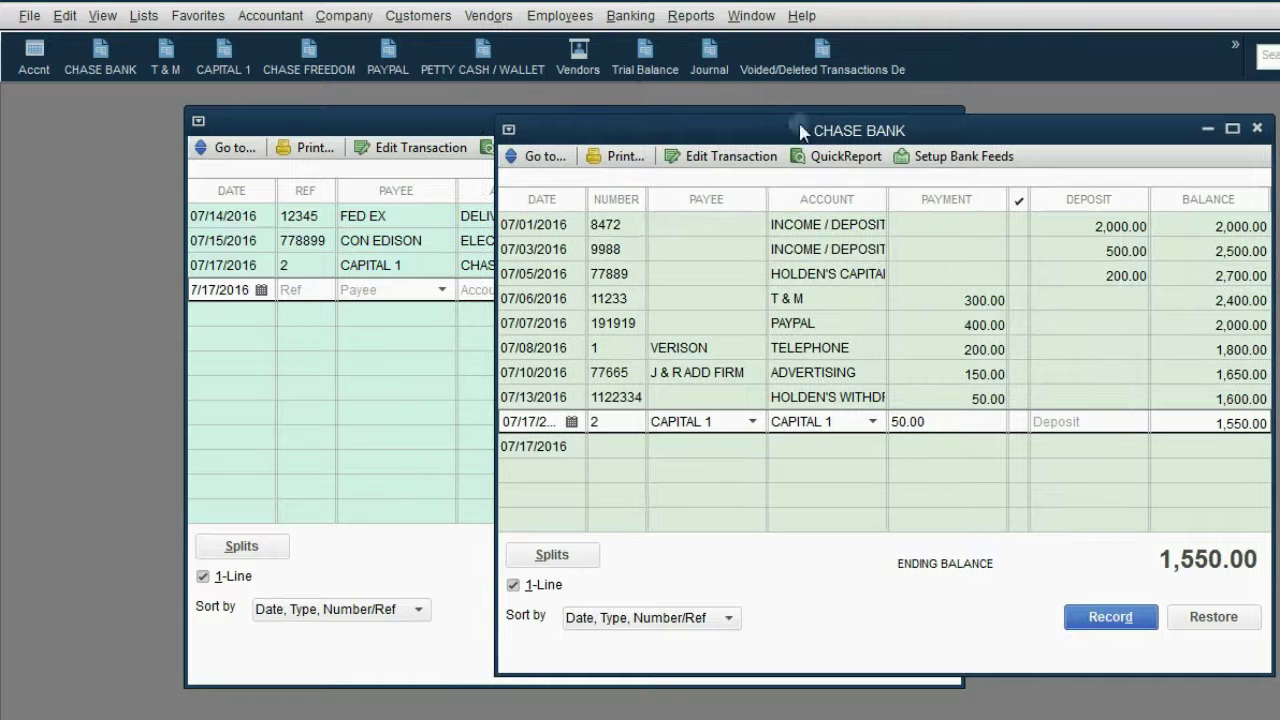
click(452, 125)
drag(452, 125, 305, 147)
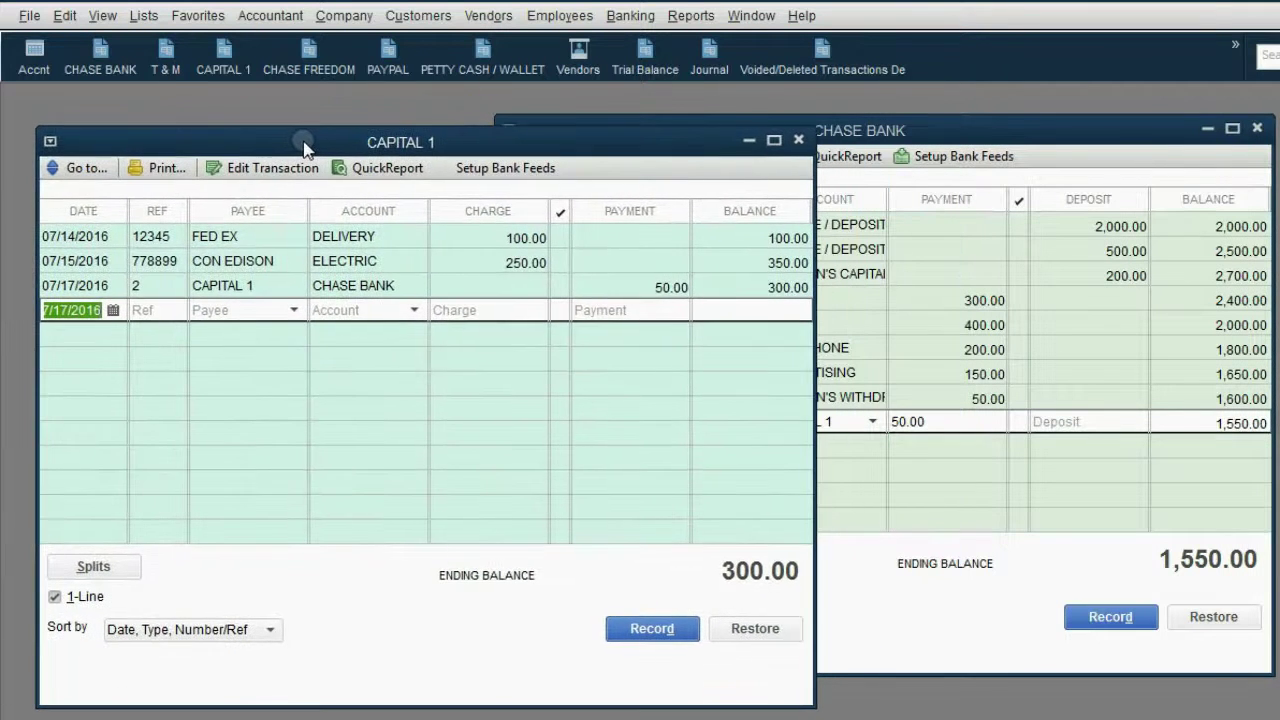
click(234, 286)
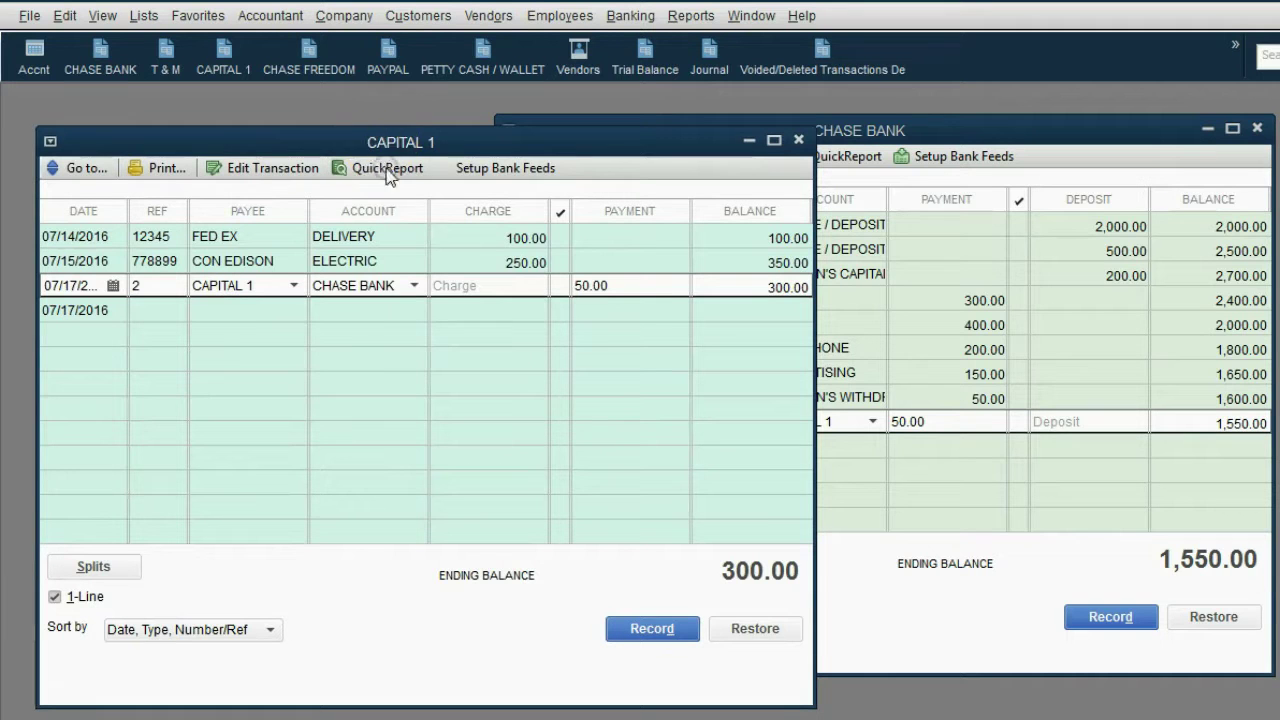
click(371, 286)
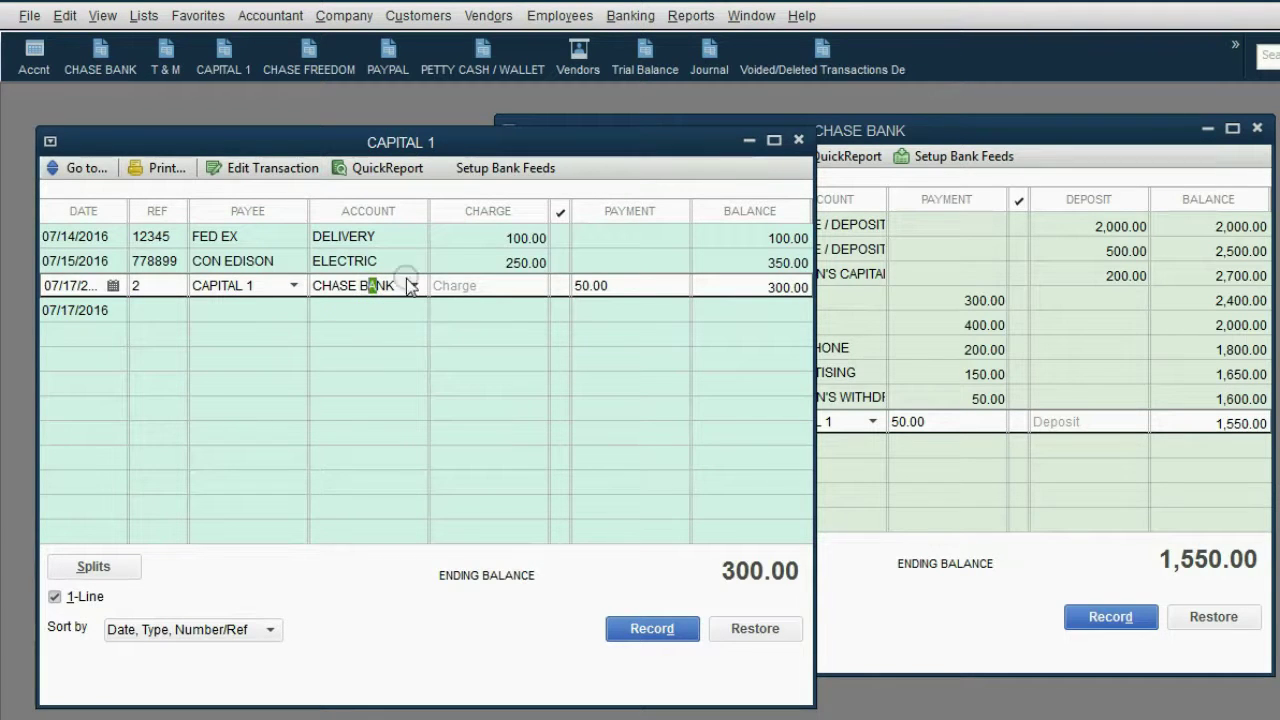
click(866, 135)
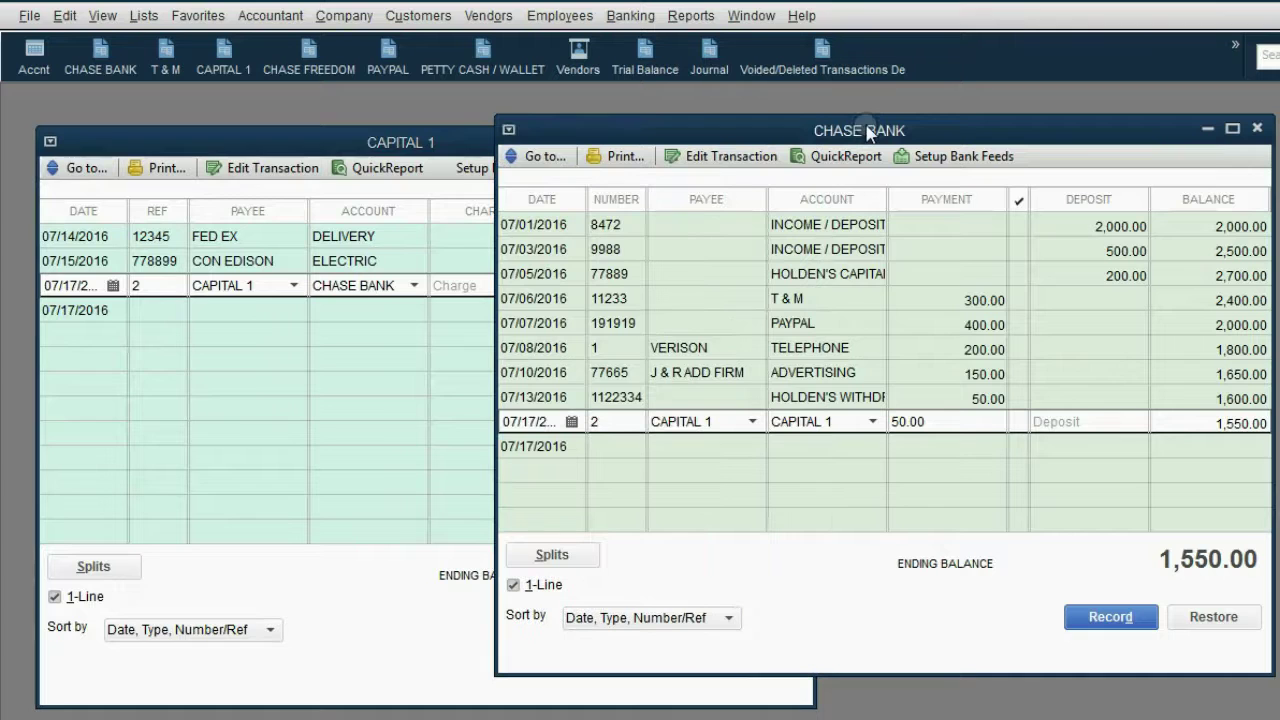
click(849, 420)
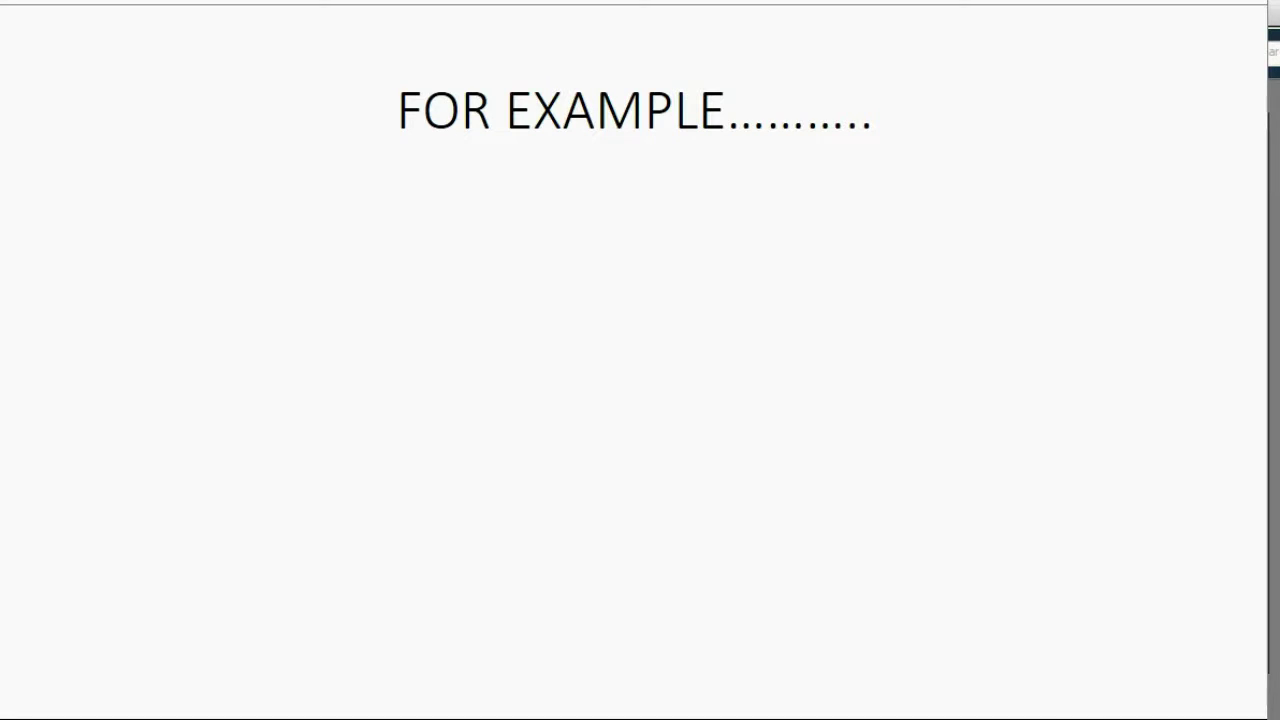
Step: Reveal the next example on the slide, return to QuickBooks, and close the CHASE BANK and CAPITAL 1 registers
key(space)
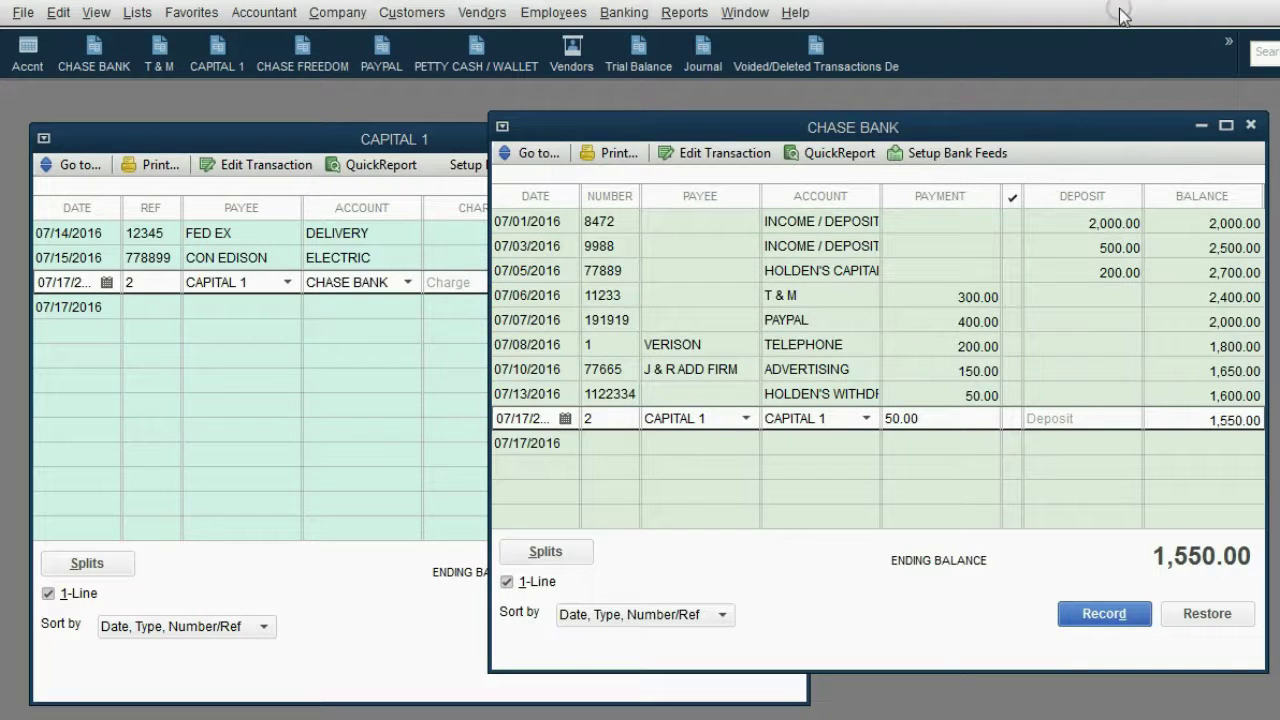
click(1250, 125)
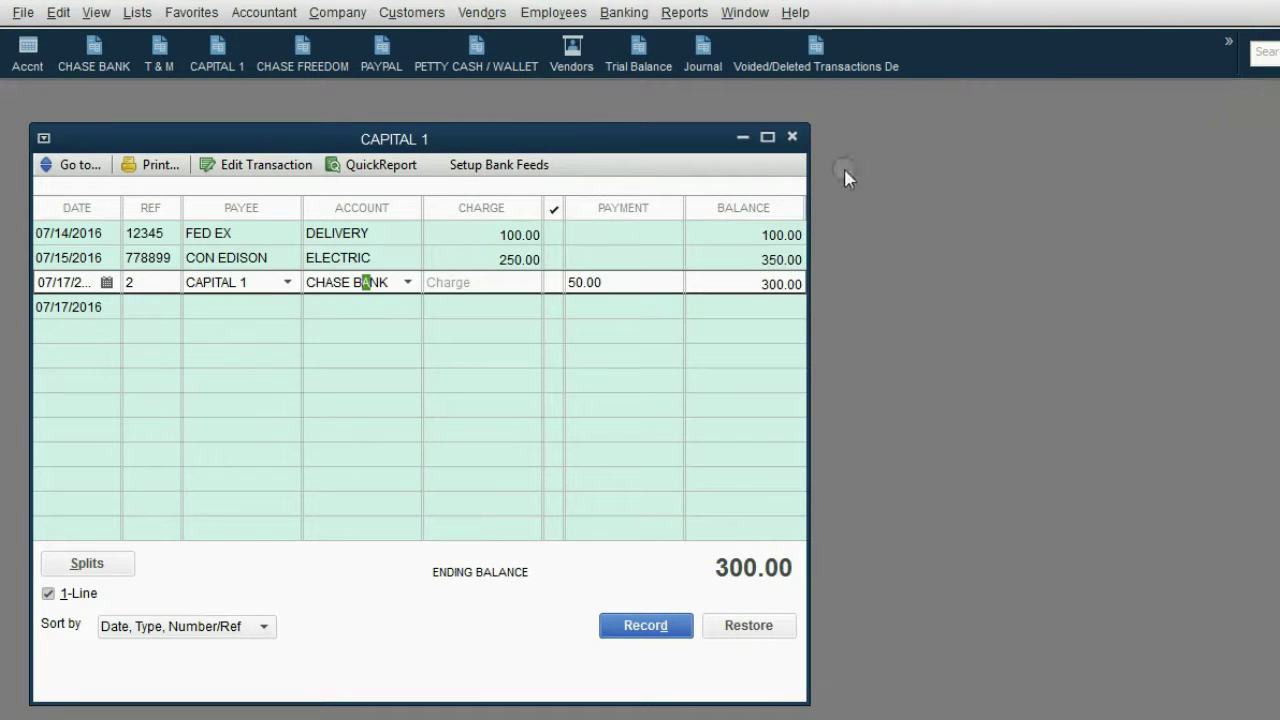
click(793, 136)
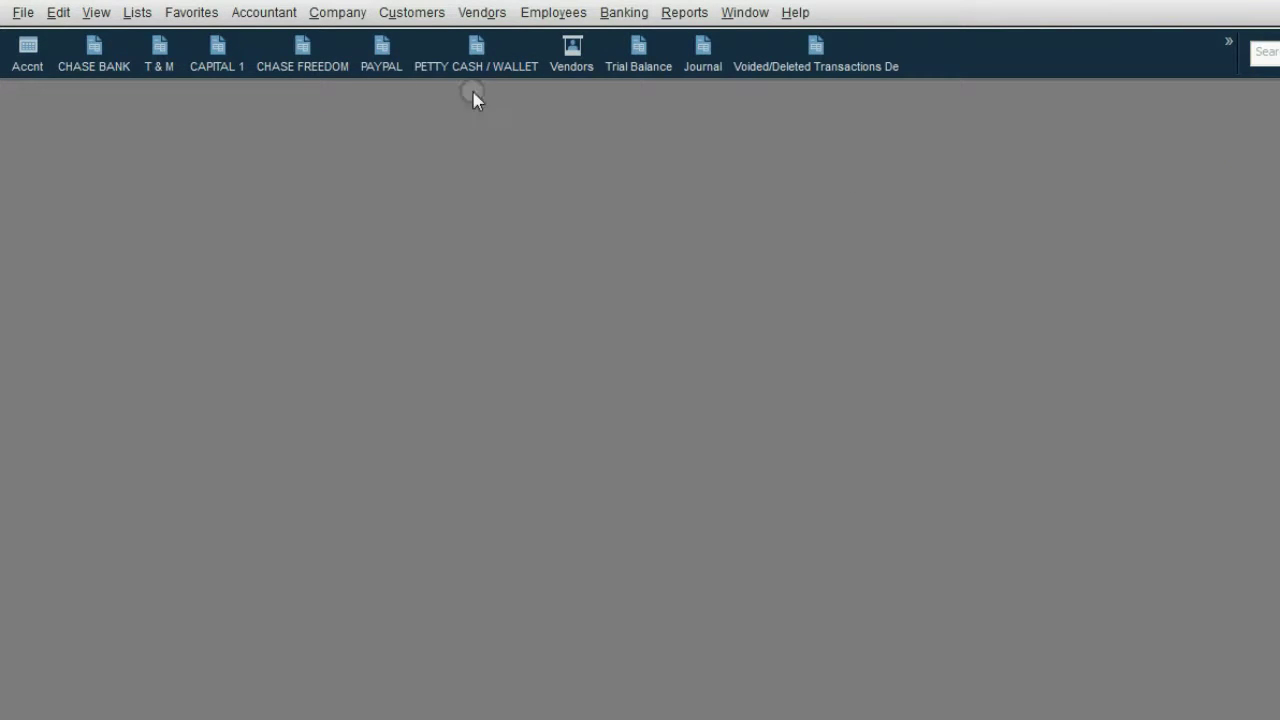
Step: Open the CHASE FREEDOM register and start a new entry dated 07/18/2016 with reference number 12345
click(307, 62)
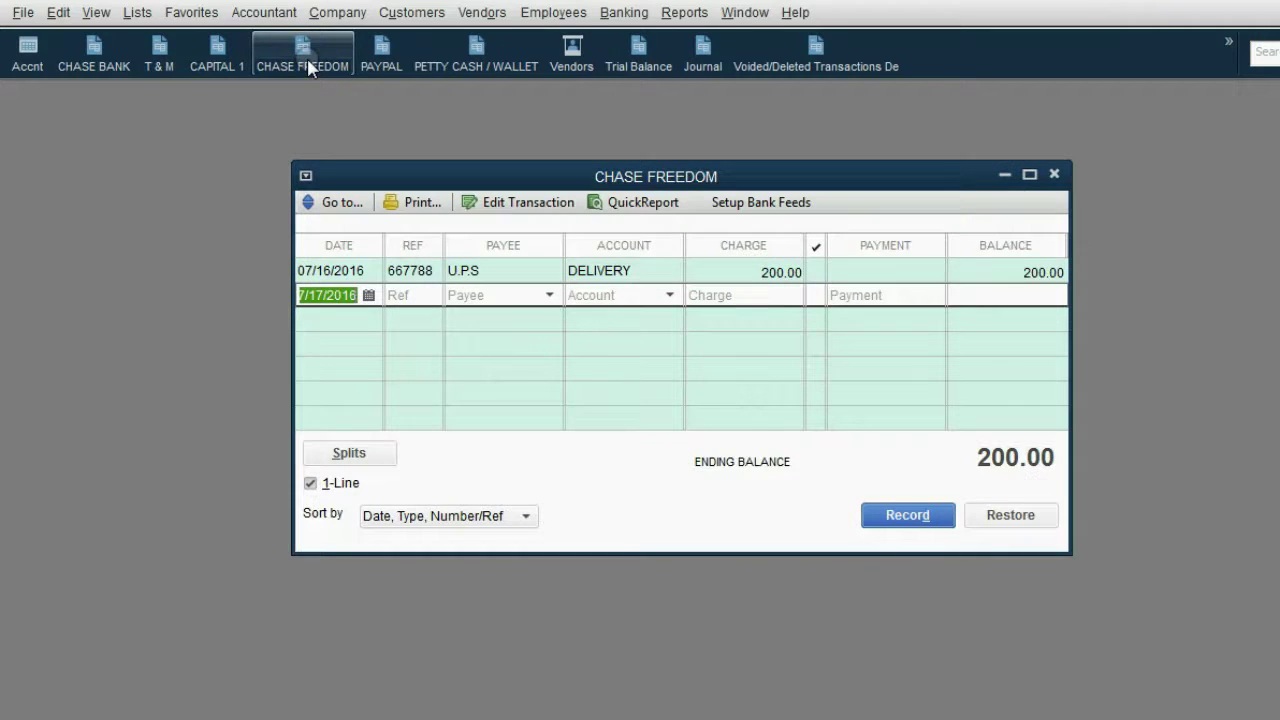
click(368, 295)
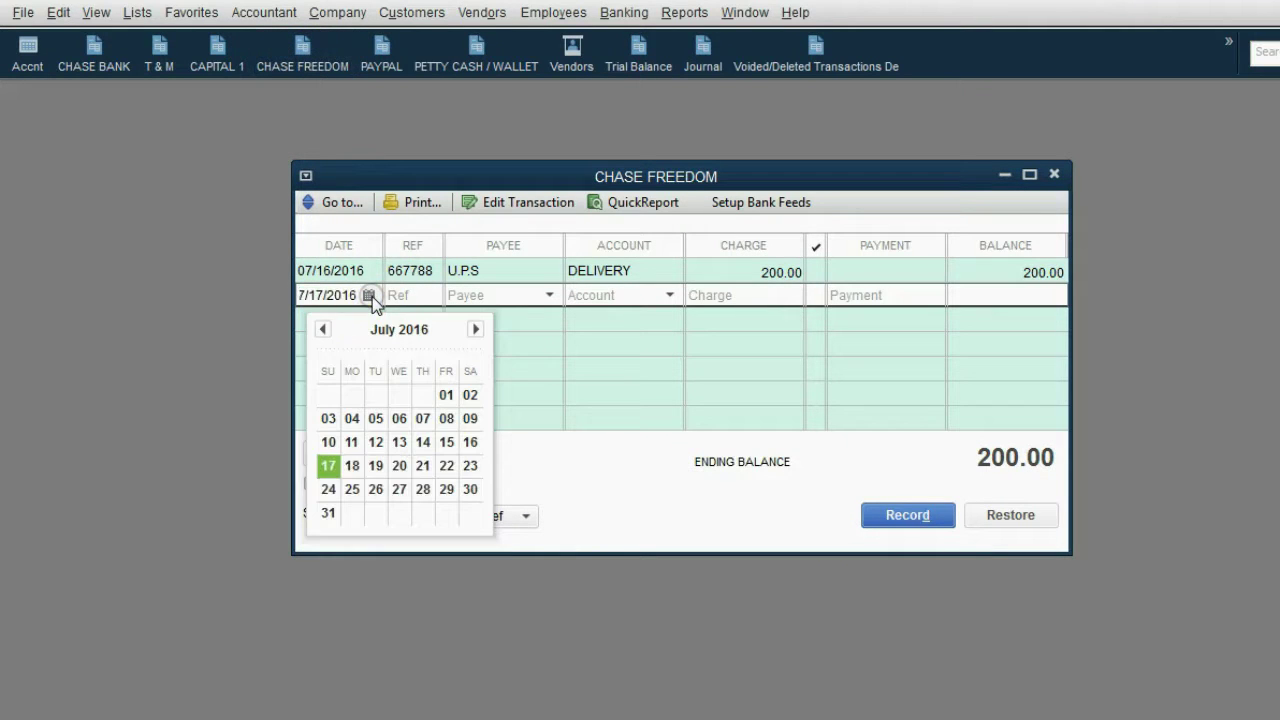
click(356, 466)
key(alt+Tab)
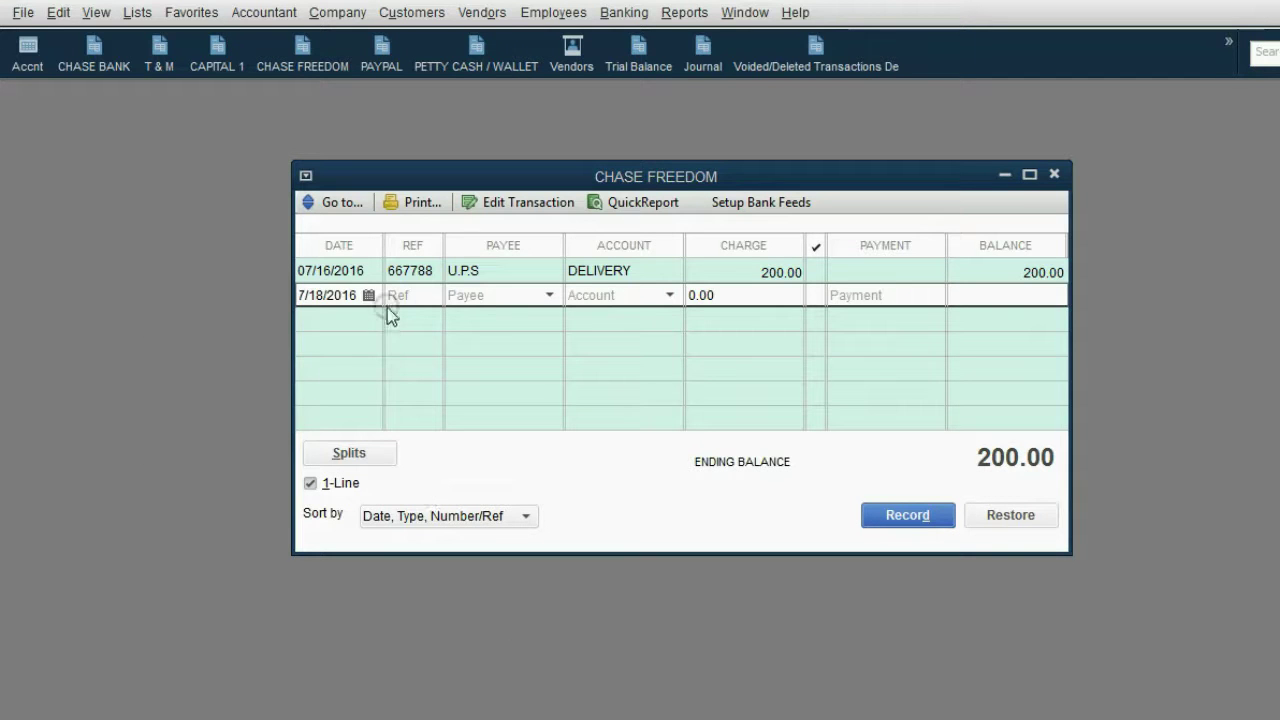
click(396, 294)
text(12345)
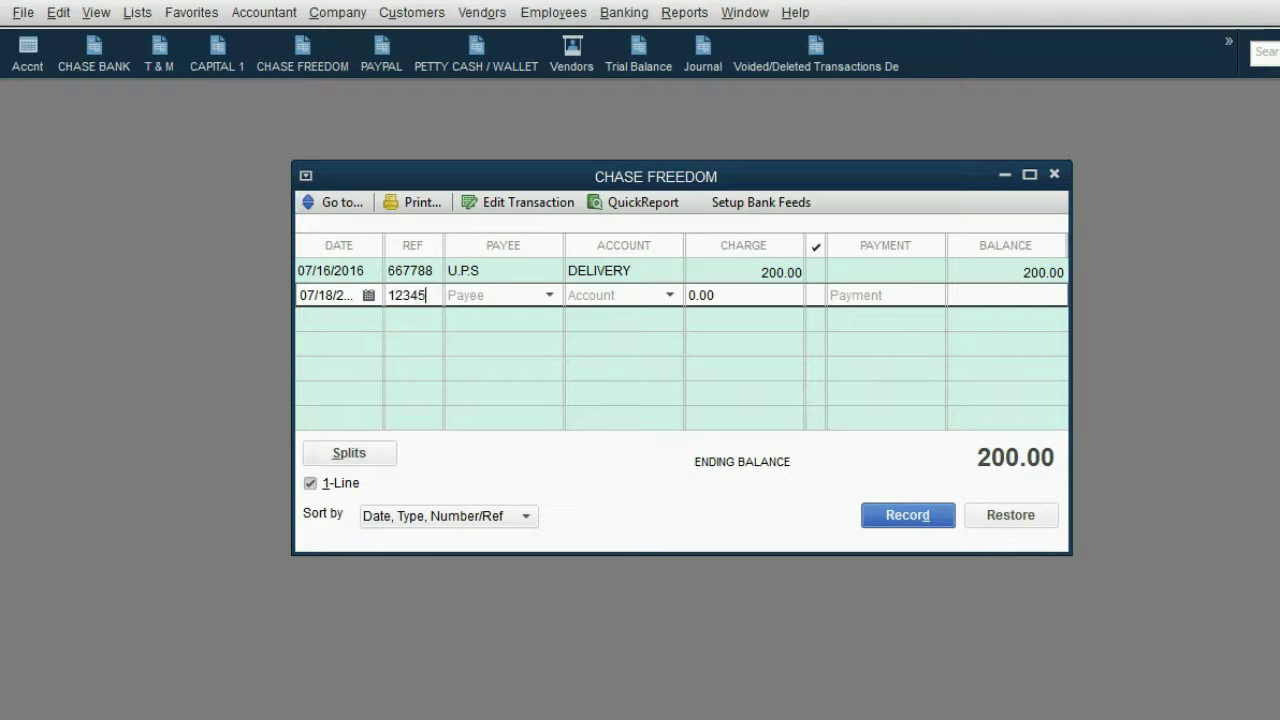
Step: Choose the vendor REX REPAIR as the payee for the 07/18/2016 CHASE FREEDOM entry
click(548, 295)
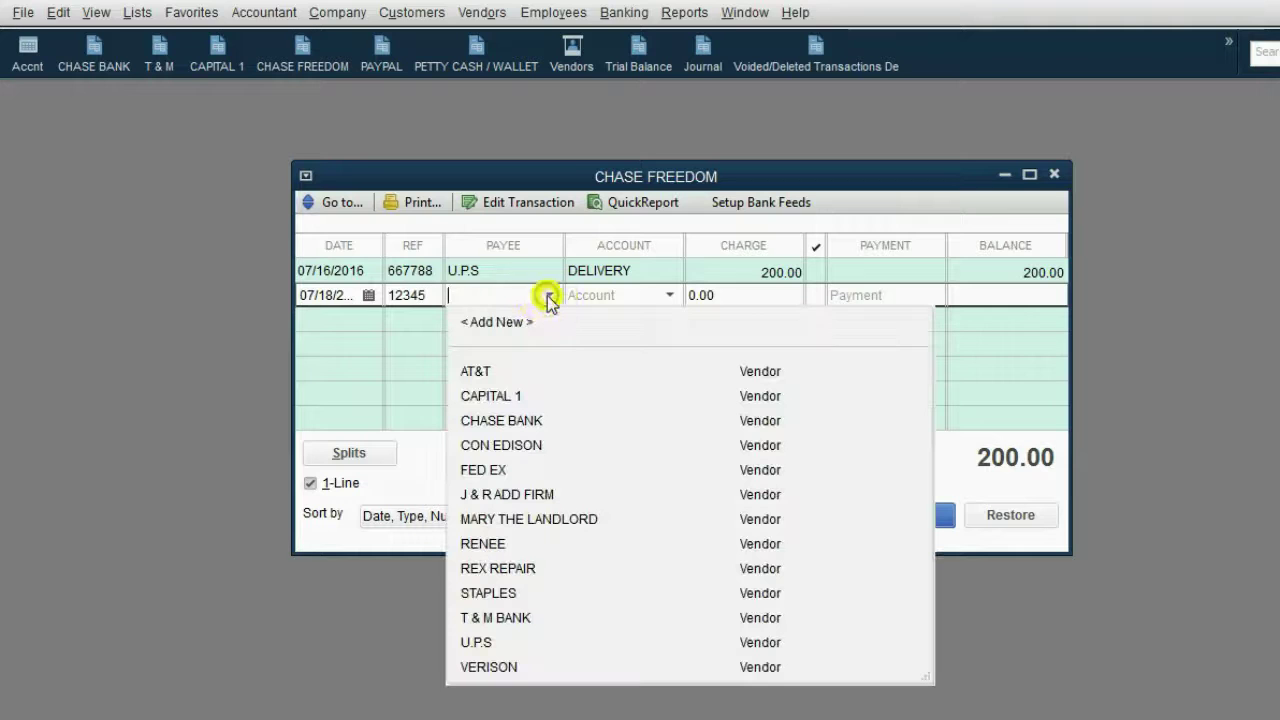
click(528, 568)
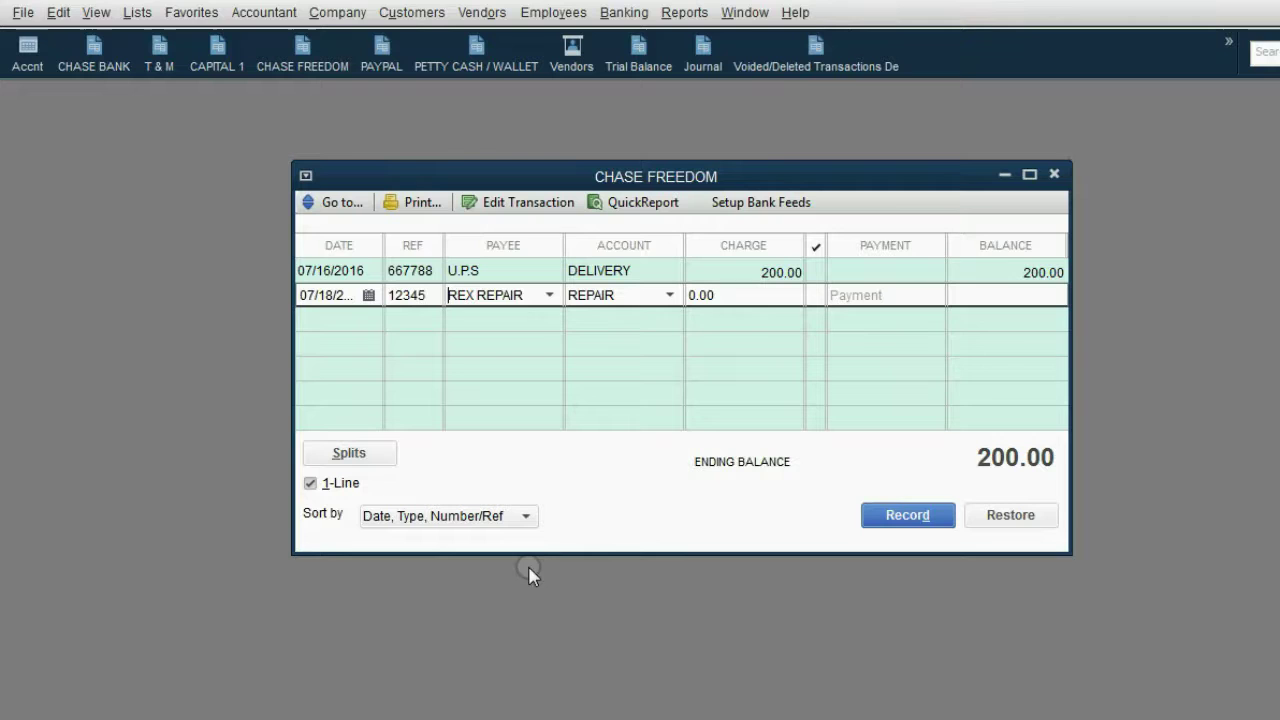
click(670, 295)
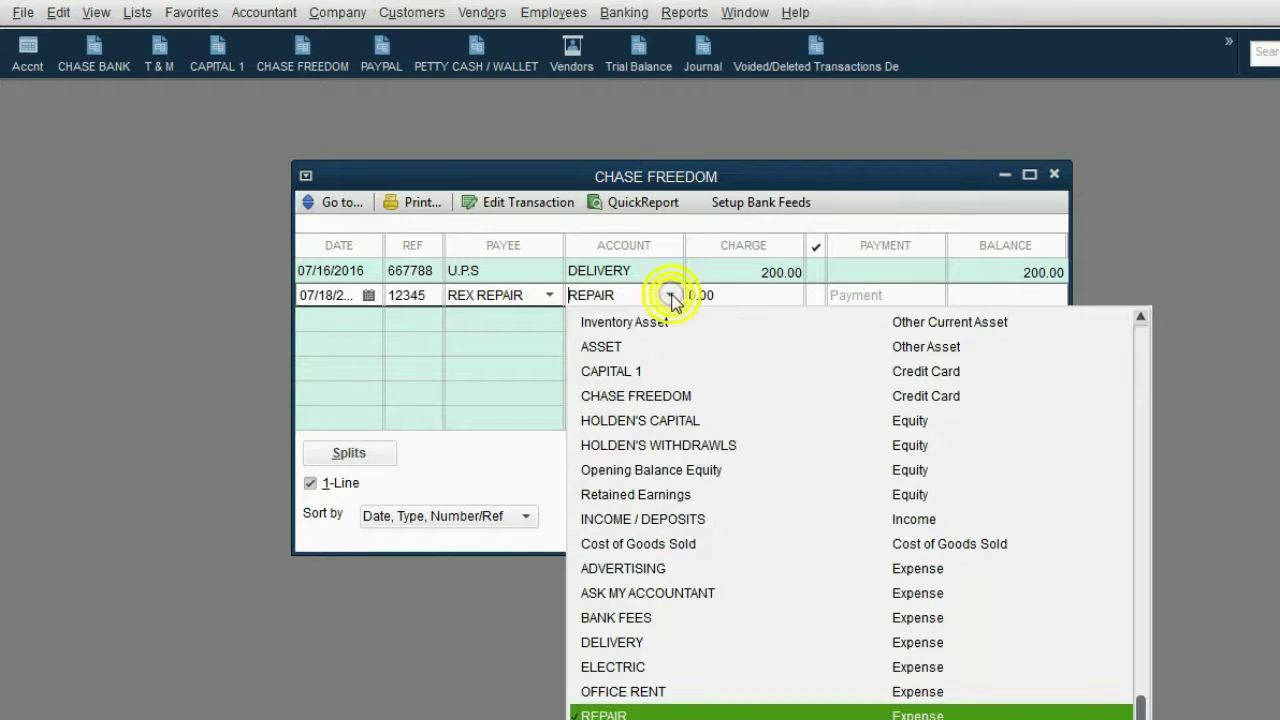
click(549, 295)
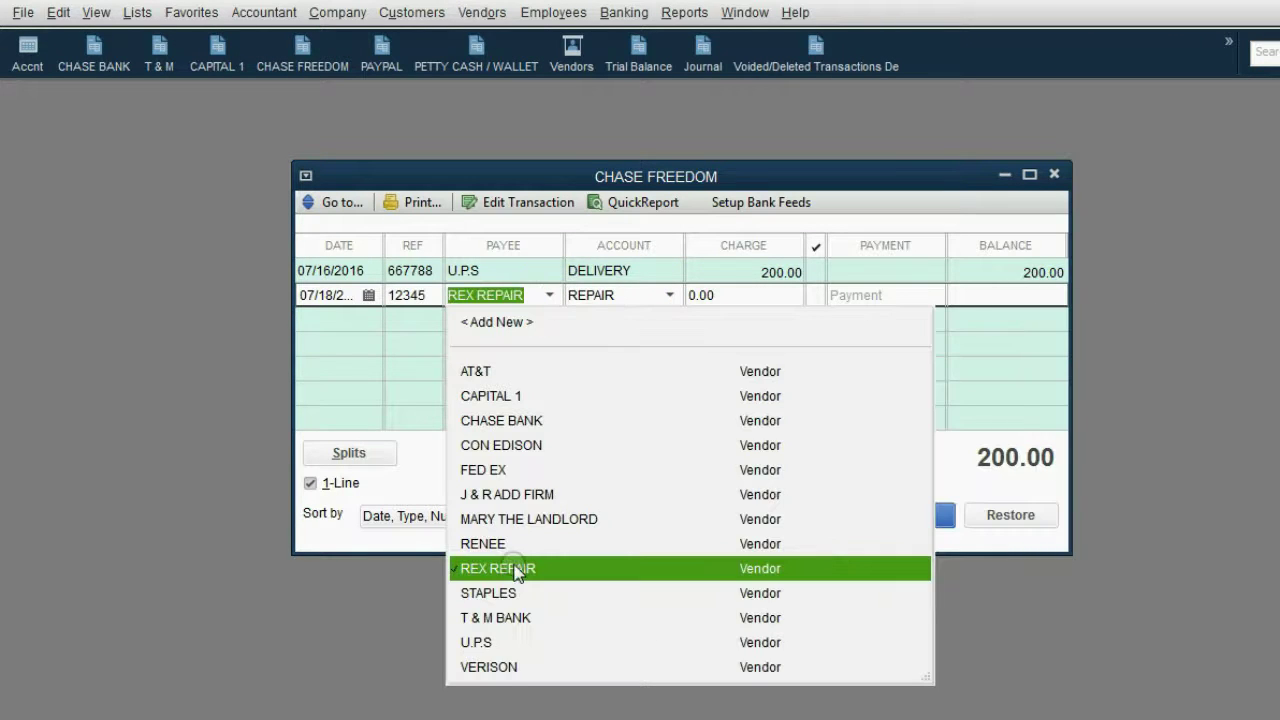
click(514, 568)
click(784, 297)
Step: Change the account of the 07/18/2016 REX REPAIR entry to ASSET
click(670, 295)
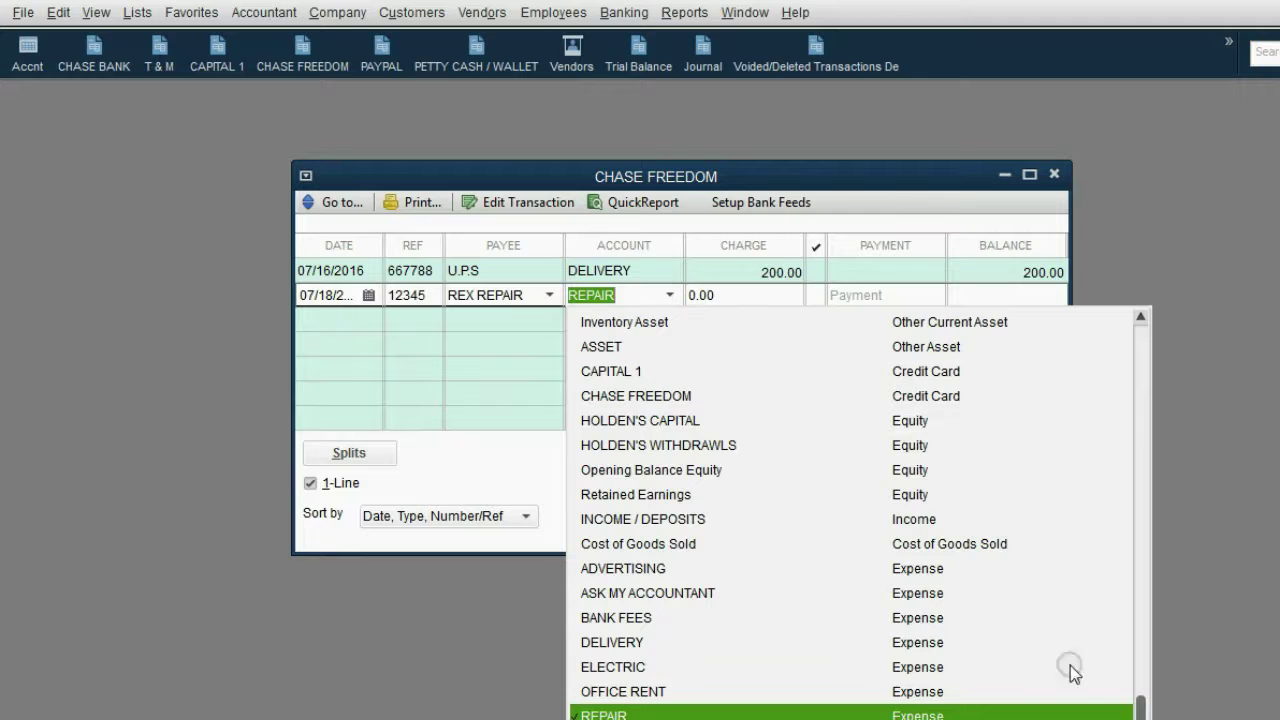
drag(1140, 700, 1143, 571)
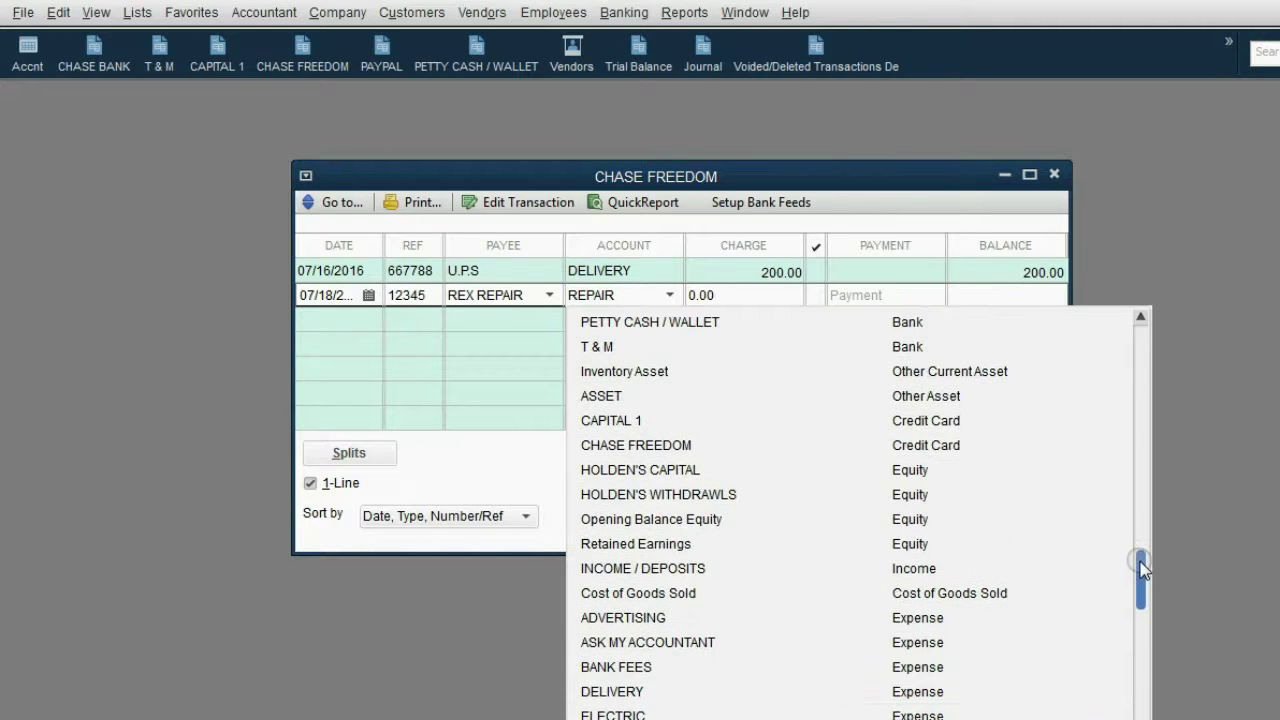
click(621, 396)
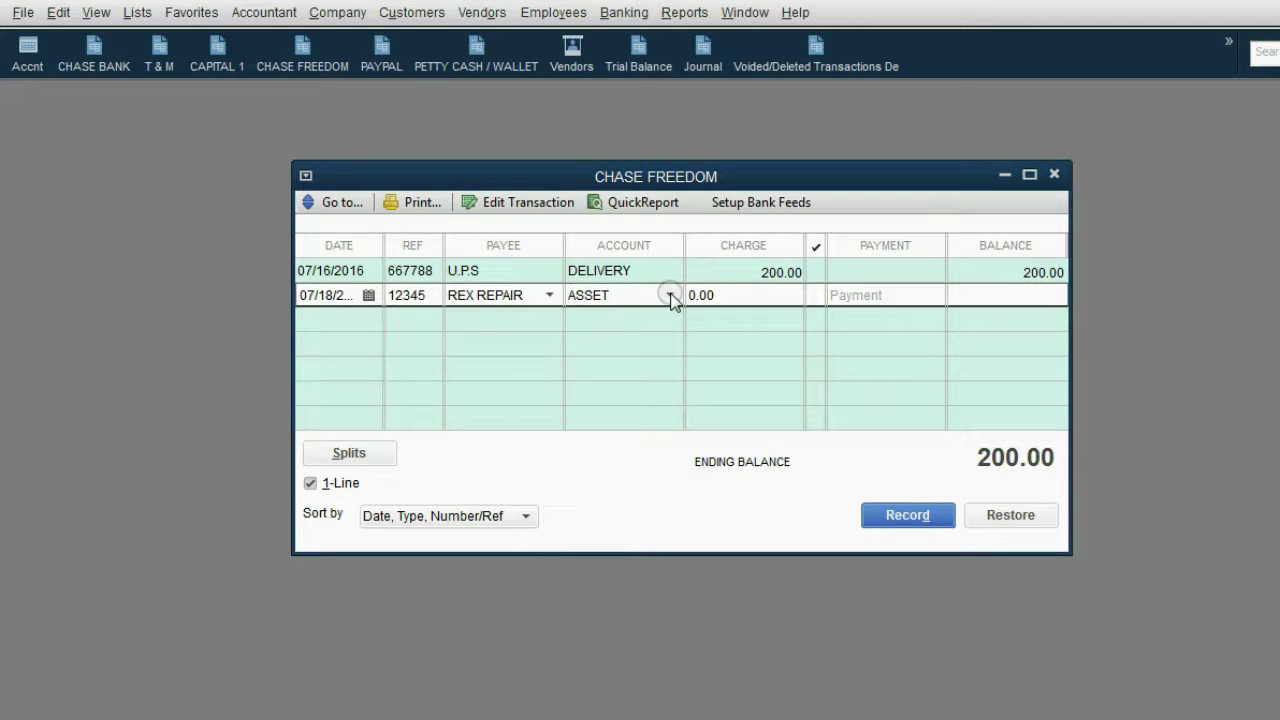
click(322, 295)
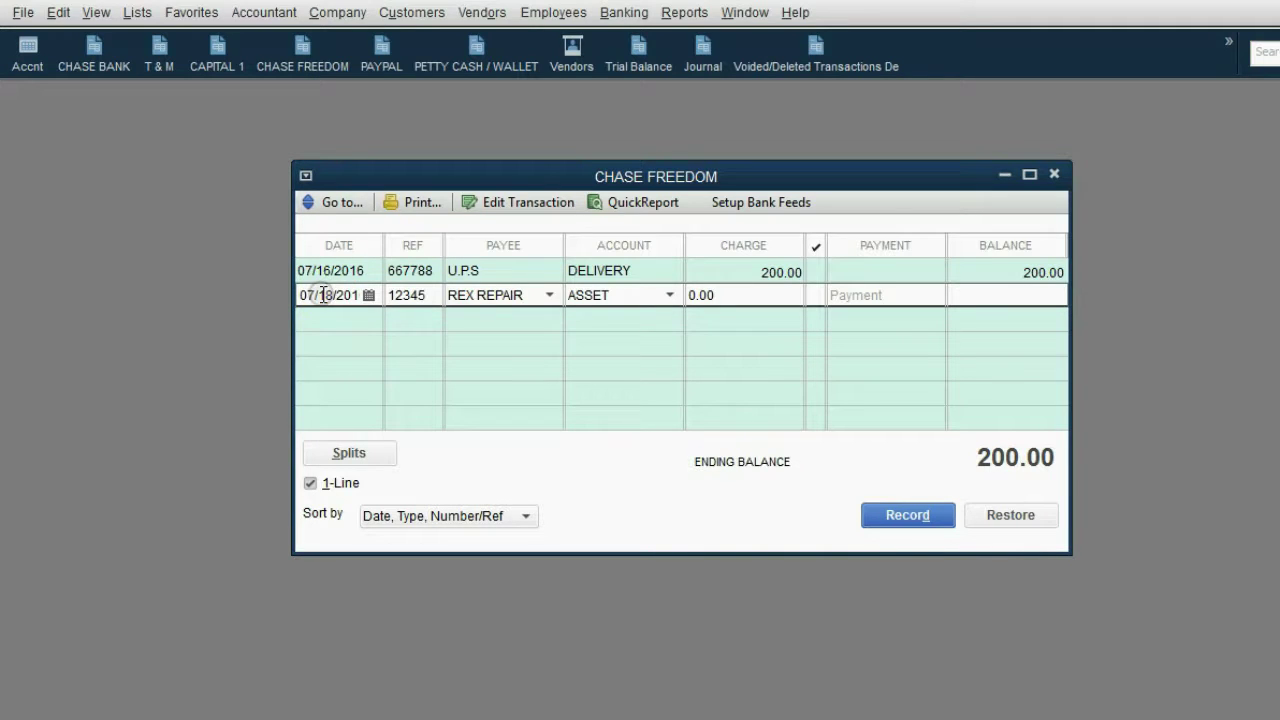
click(672, 296)
click(674, 296)
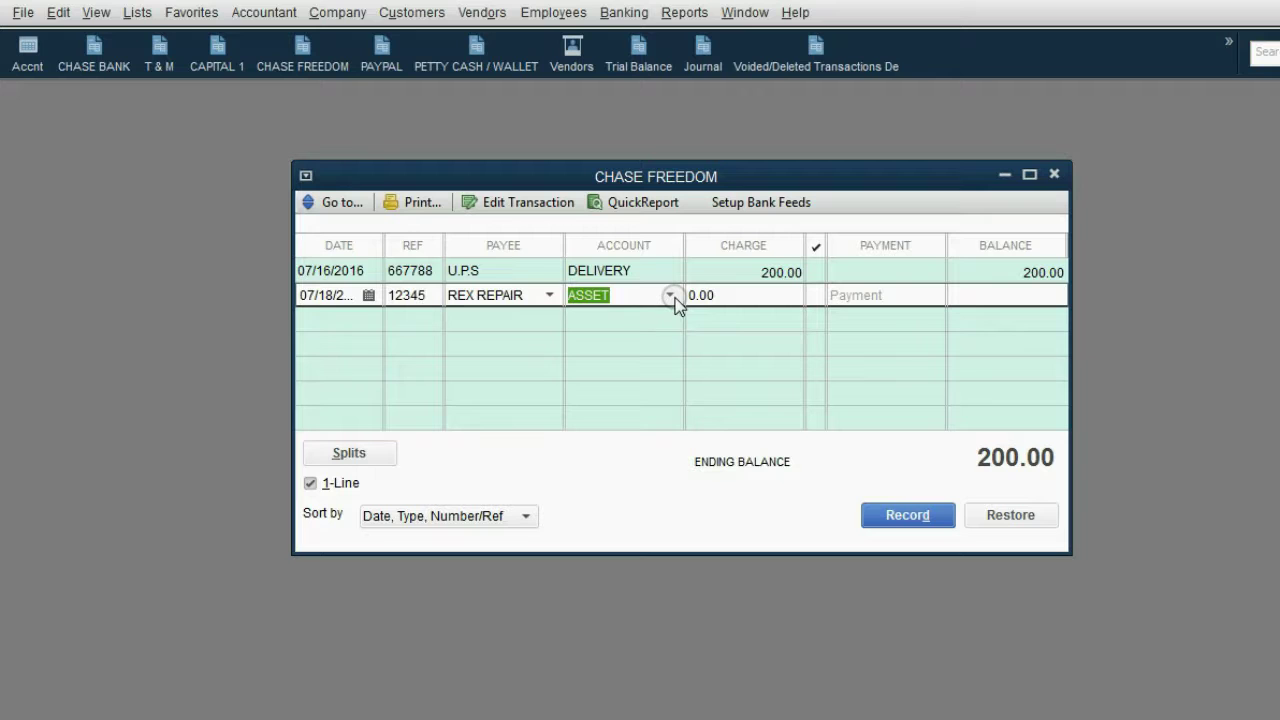
Step: Enter a charge of 850.00 on the REX REPAIR entry and record the transaction
click(729, 298)
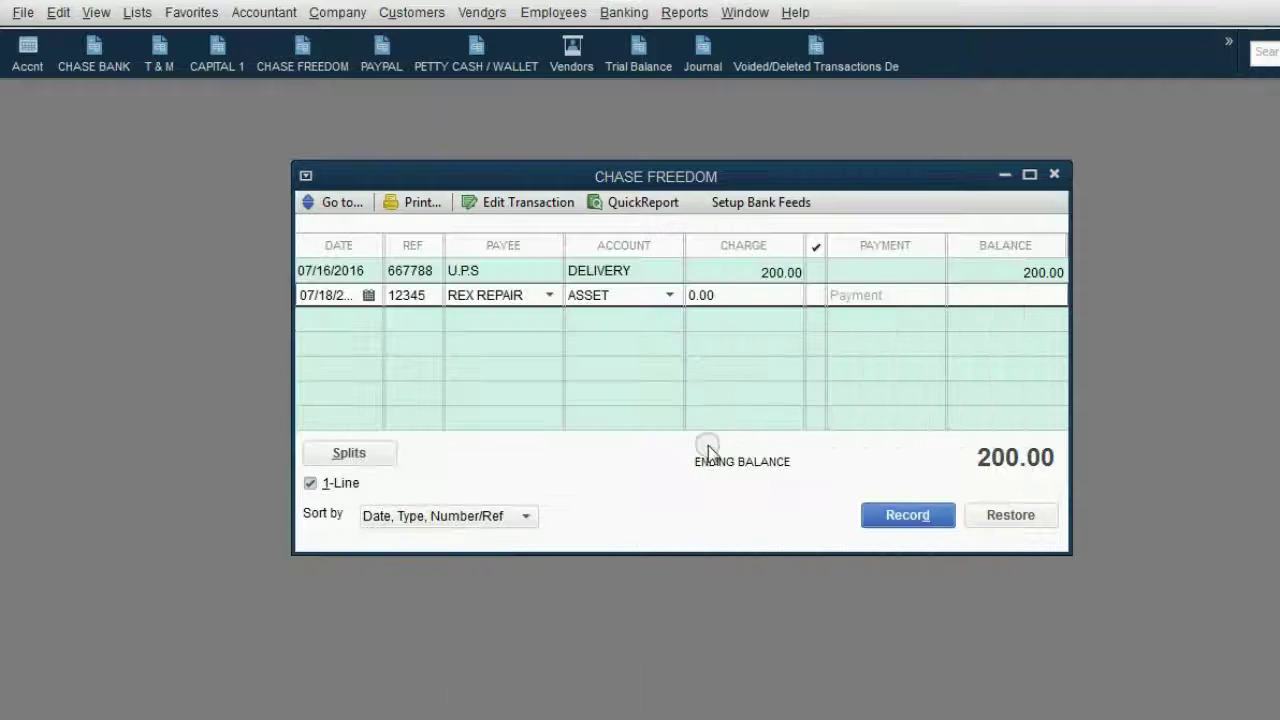
click(714, 292)
text(850.00)
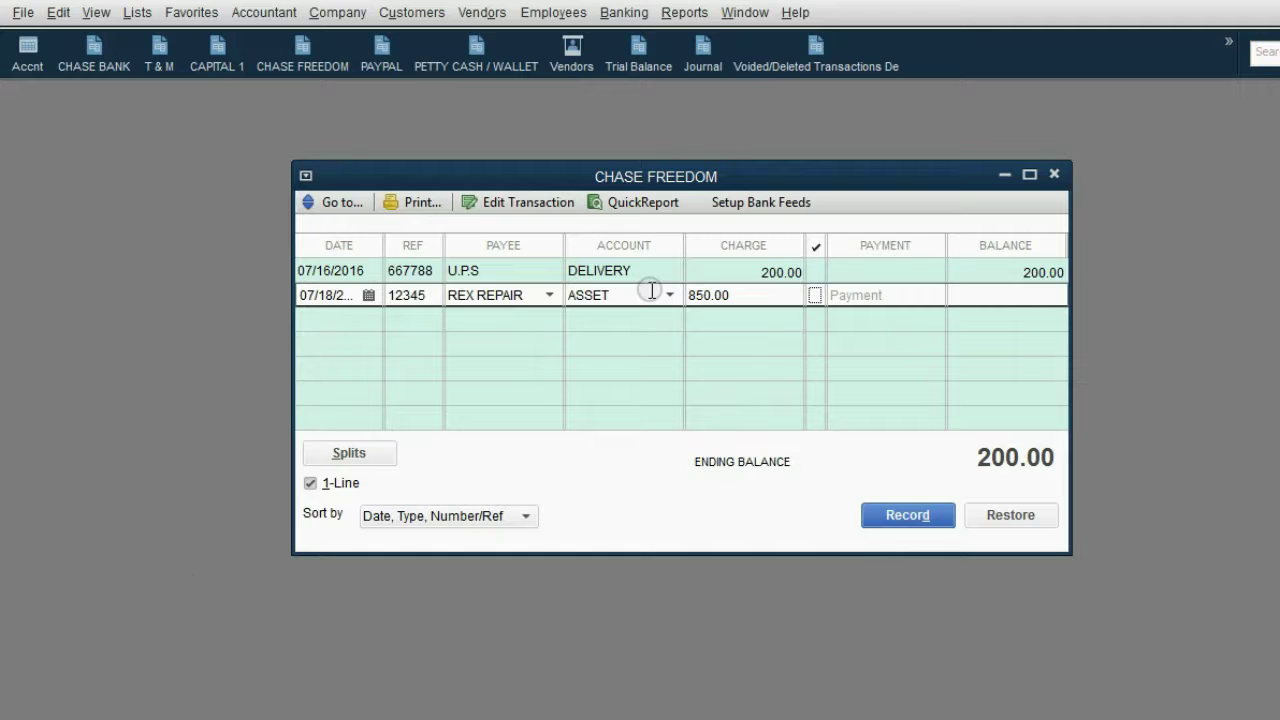
click(907, 516)
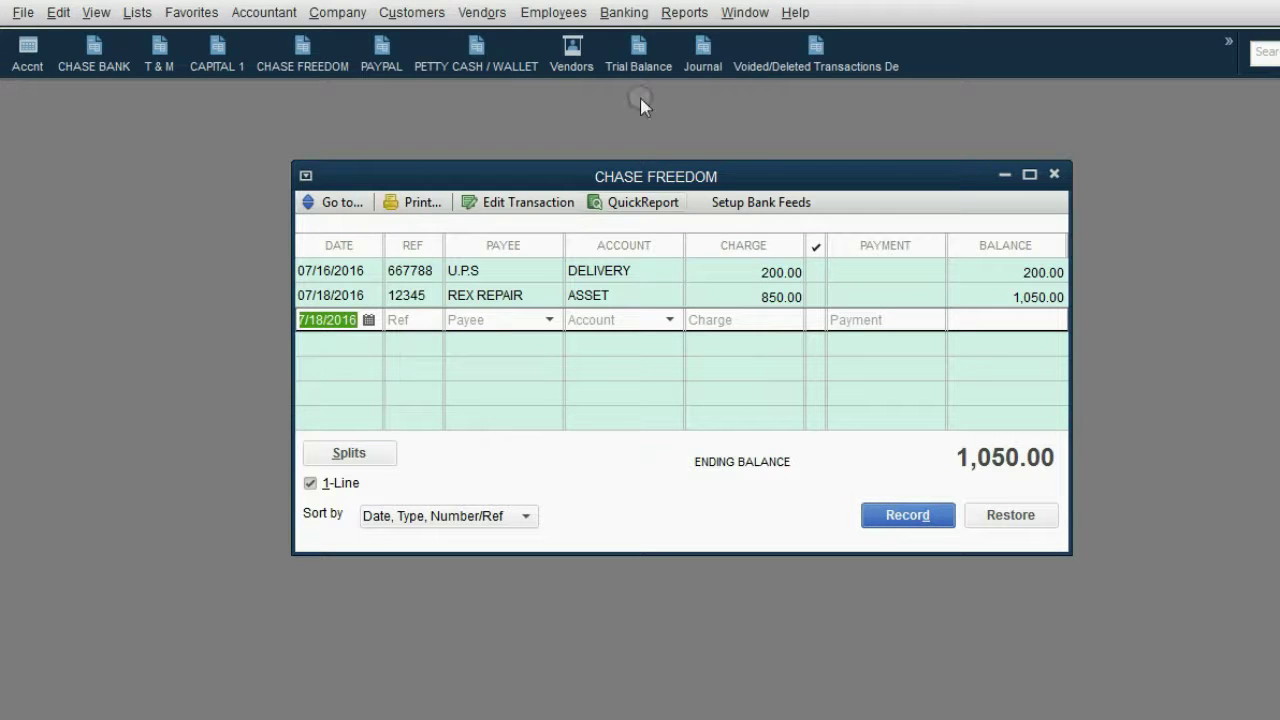
Step: Open the Trial Balance and check the CHASE FREEDOM credit and the ASSET debit
click(636, 58)
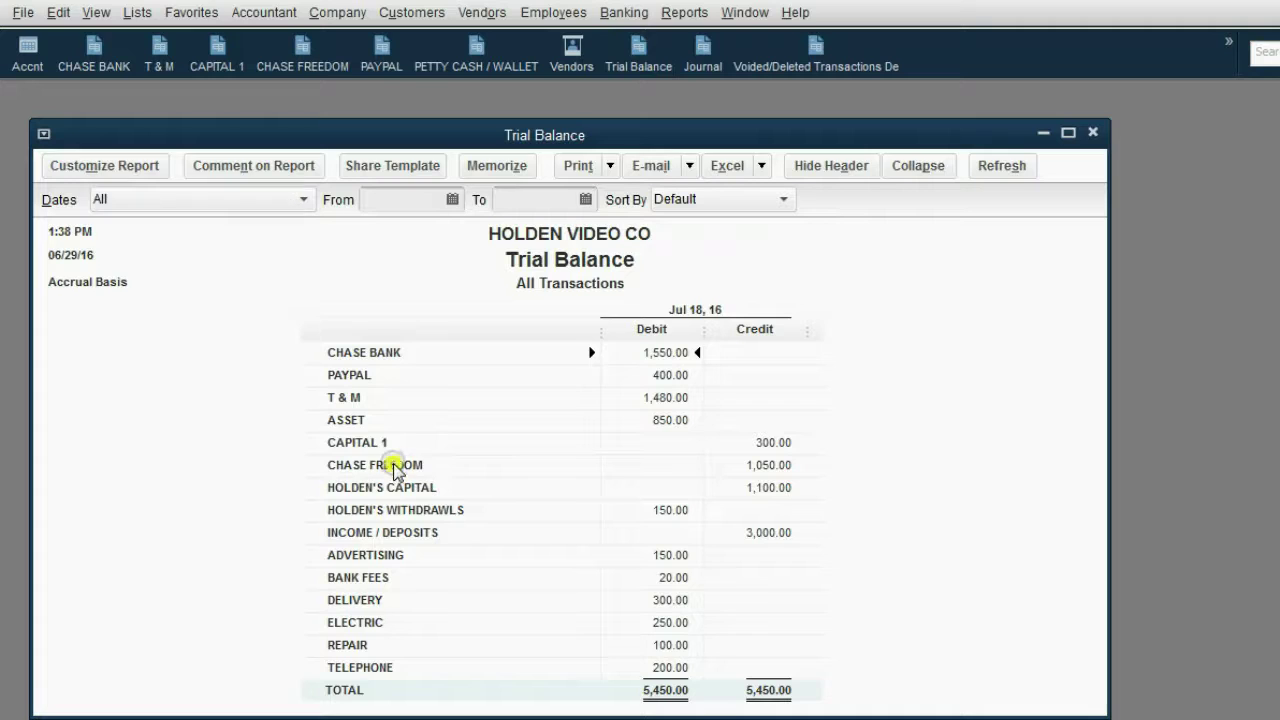
click(760, 466)
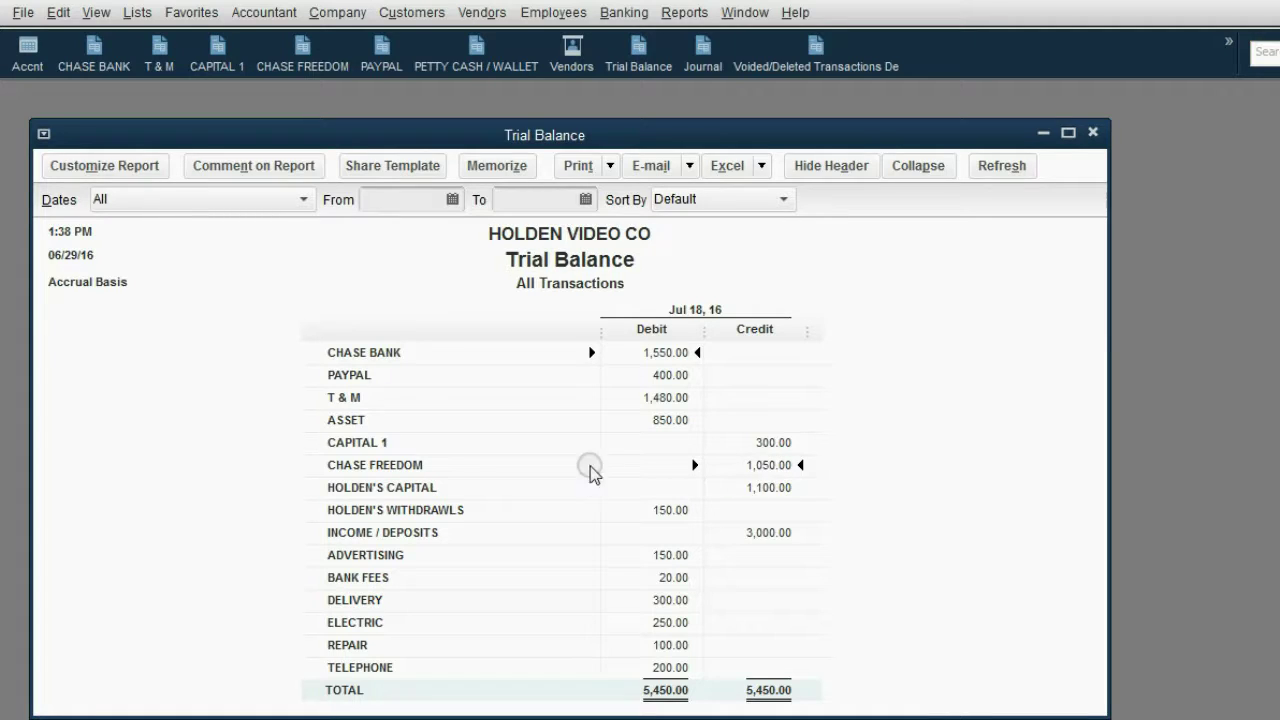
click(357, 418)
click(666, 422)
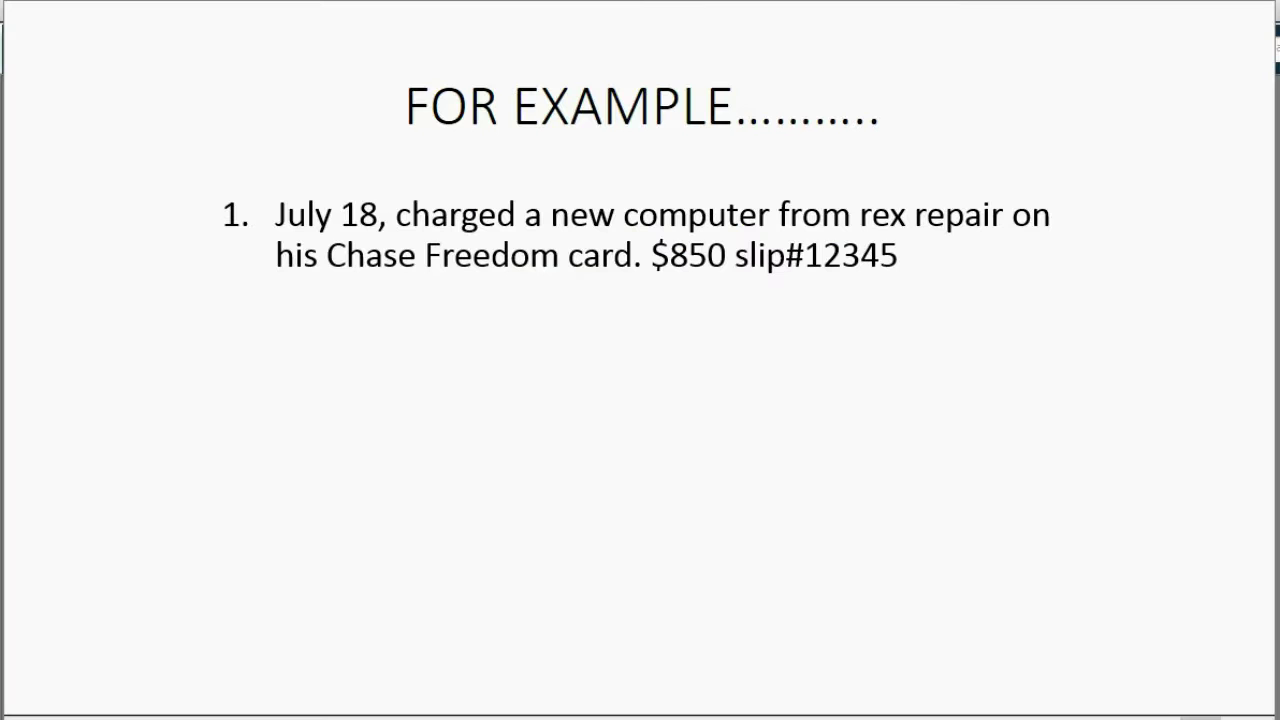
Step: Switch to the slide to read the next example, about the July 19 charge, and return to QuickBooks
click(1066, 716)
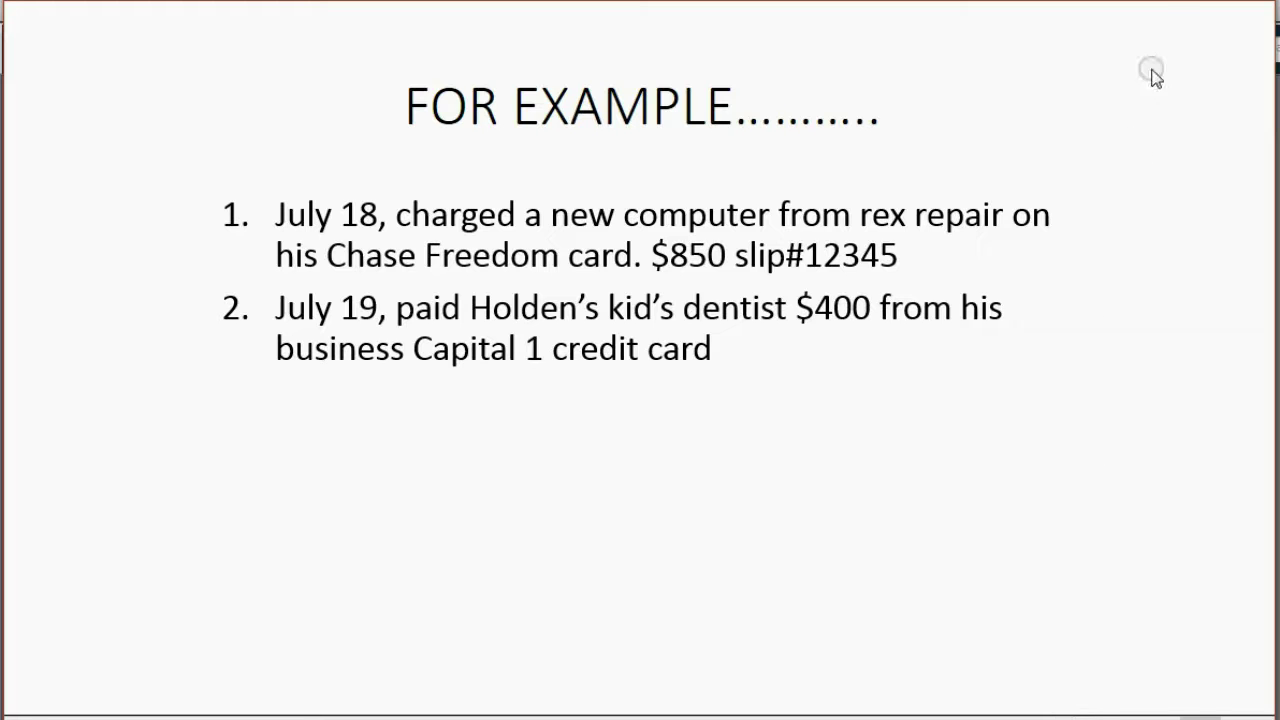
click(1160, 2)
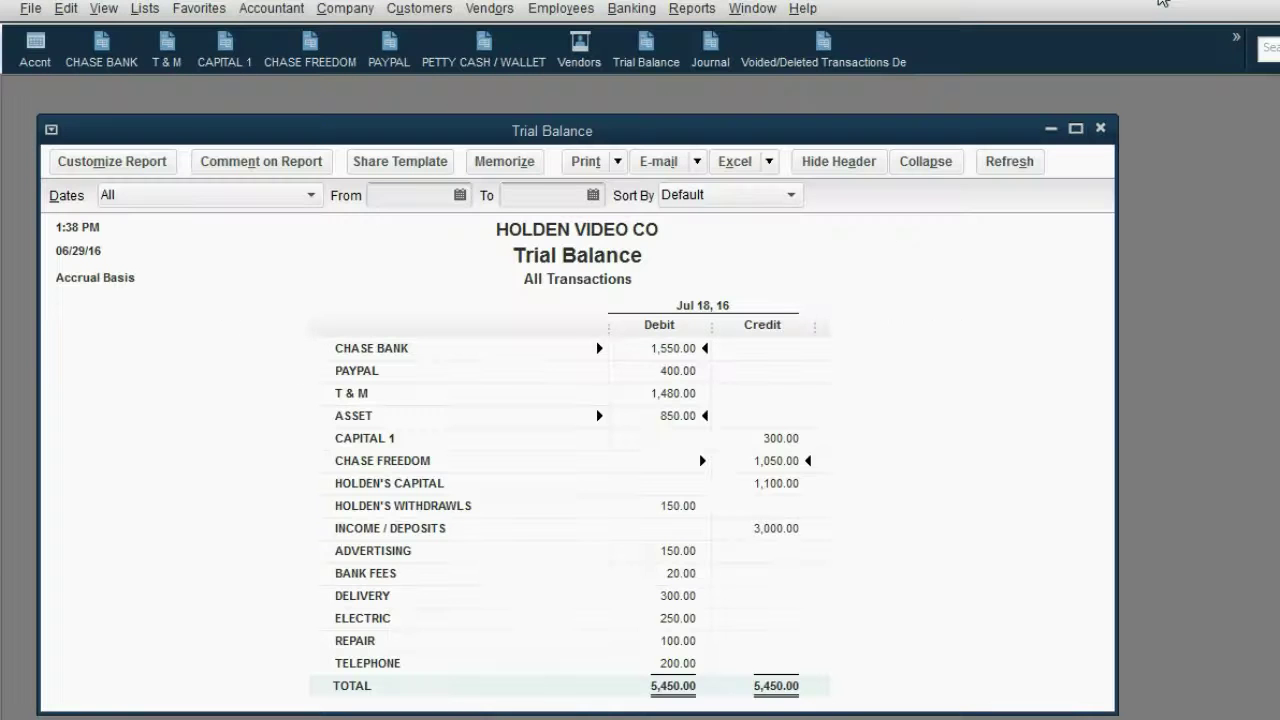
Step: Close the open windows, reopen the Trial Balance and check the HOLDEN'S WITHDRAWLS debit and the CAPITAL 1 credit
click(1099, 128)
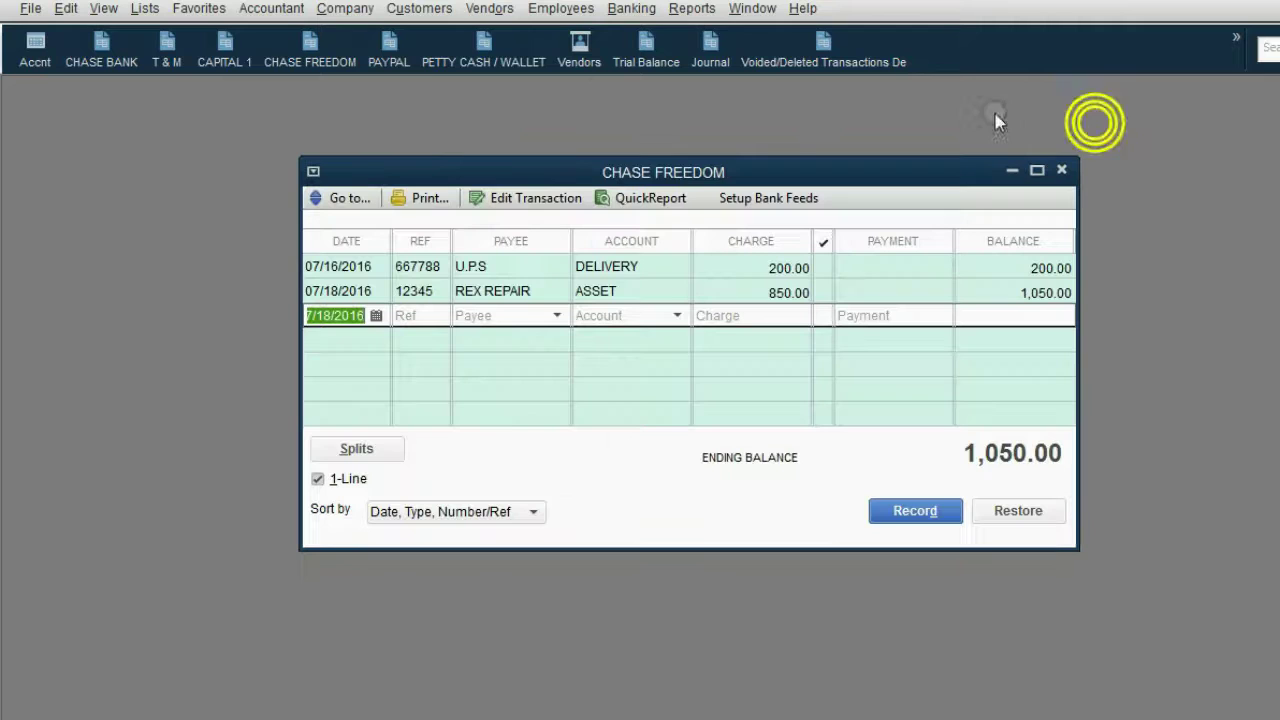
click(1058, 172)
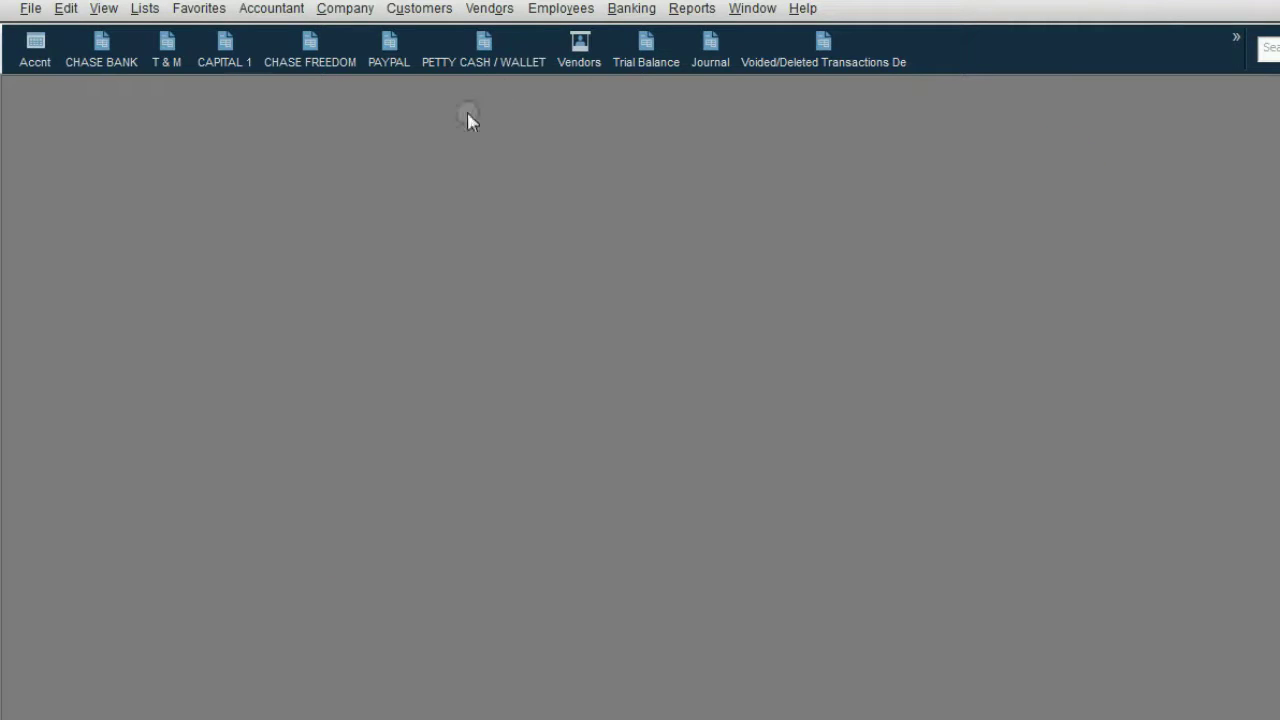
click(647, 58)
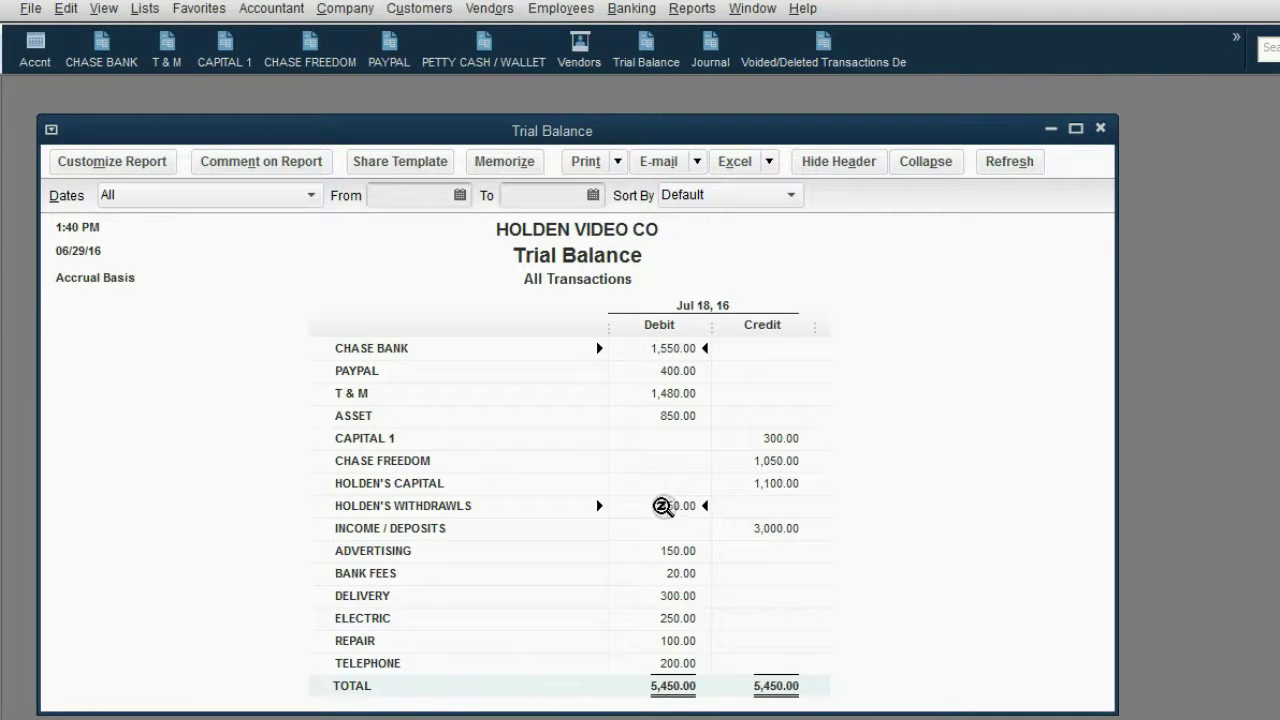
click(383, 440)
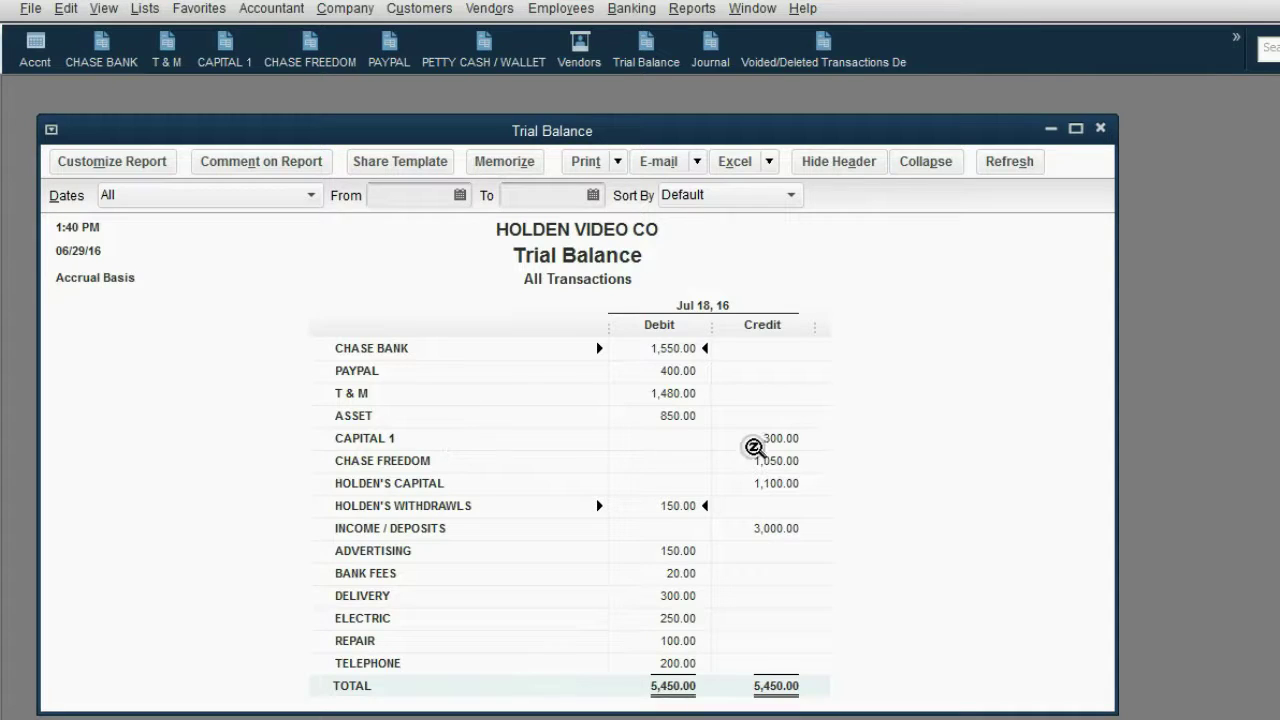
click(816, 454)
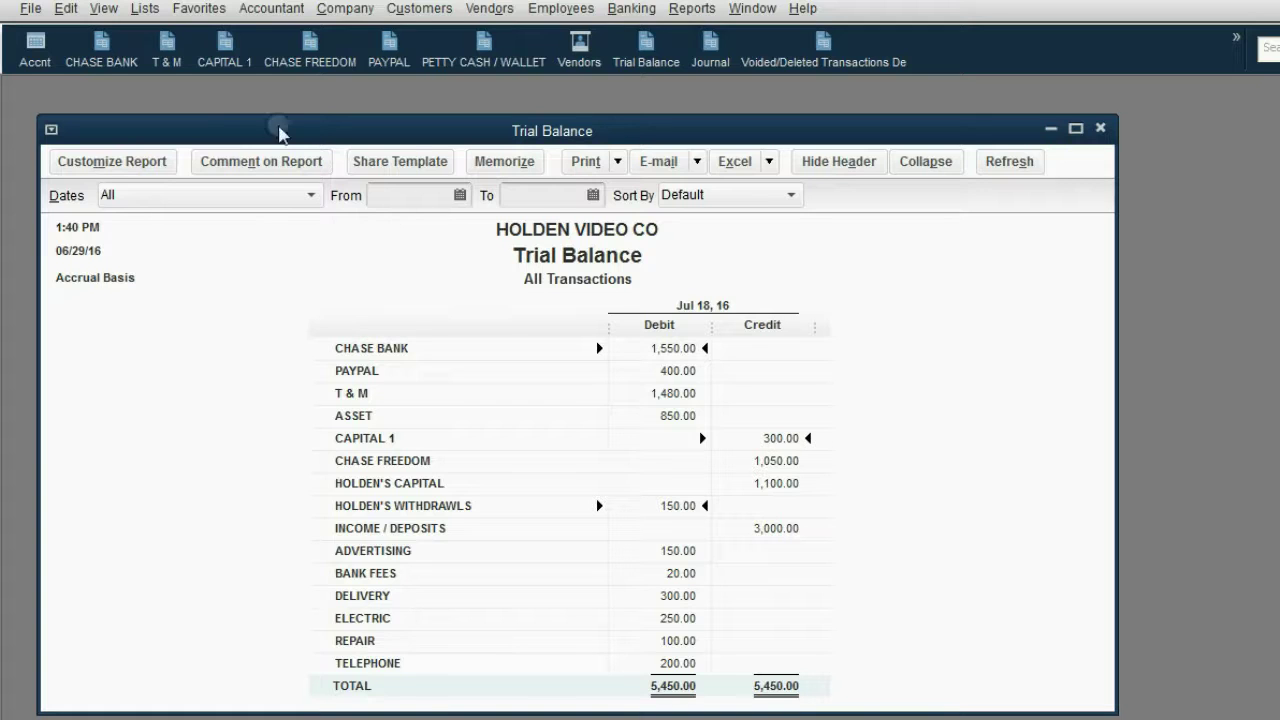
Step: Start a 07/19/2016 entry in the CAPITAL 1 register with the vendor listed just above REX REPAIR as payee
click(225, 55)
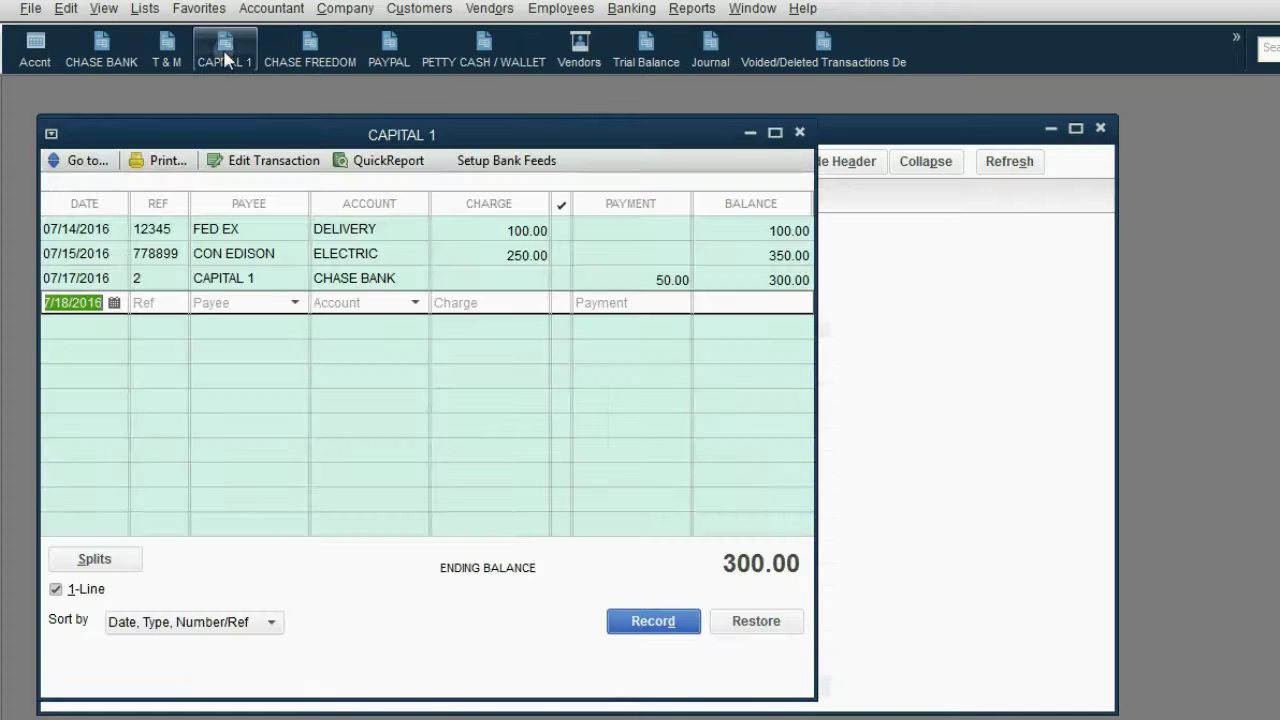
click(114, 302)
click(118, 473)
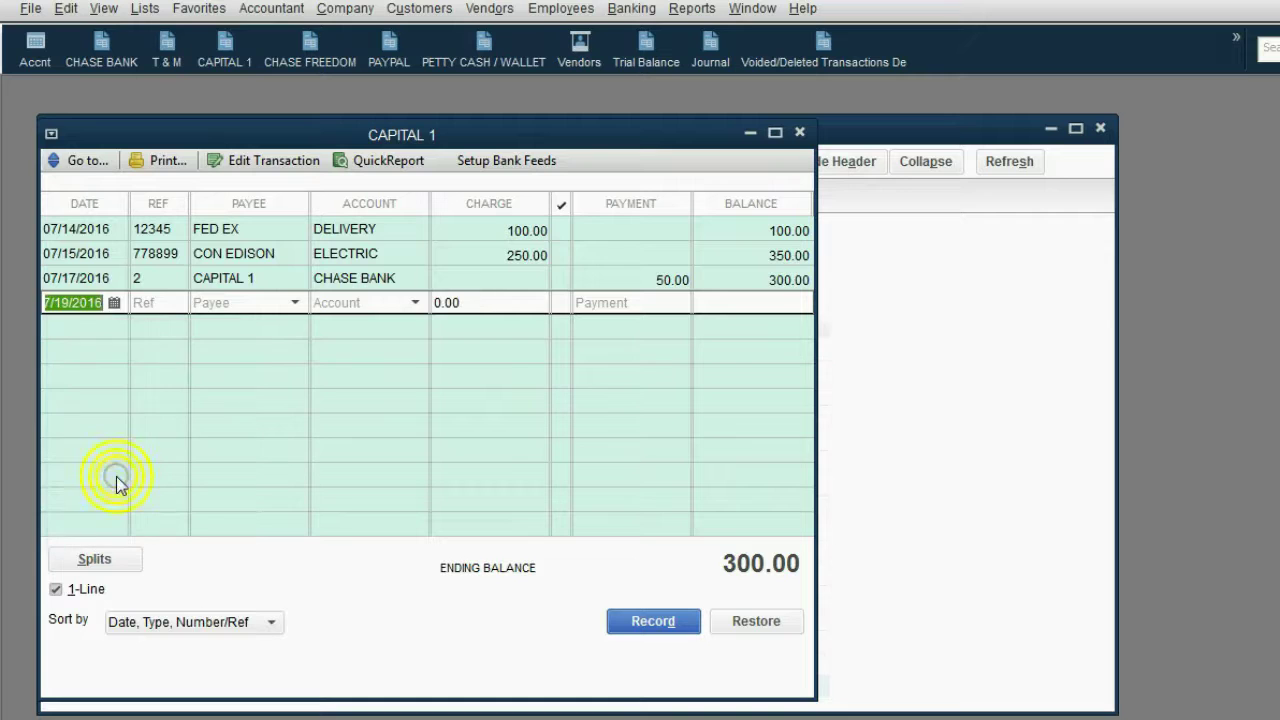
click(161, 304)
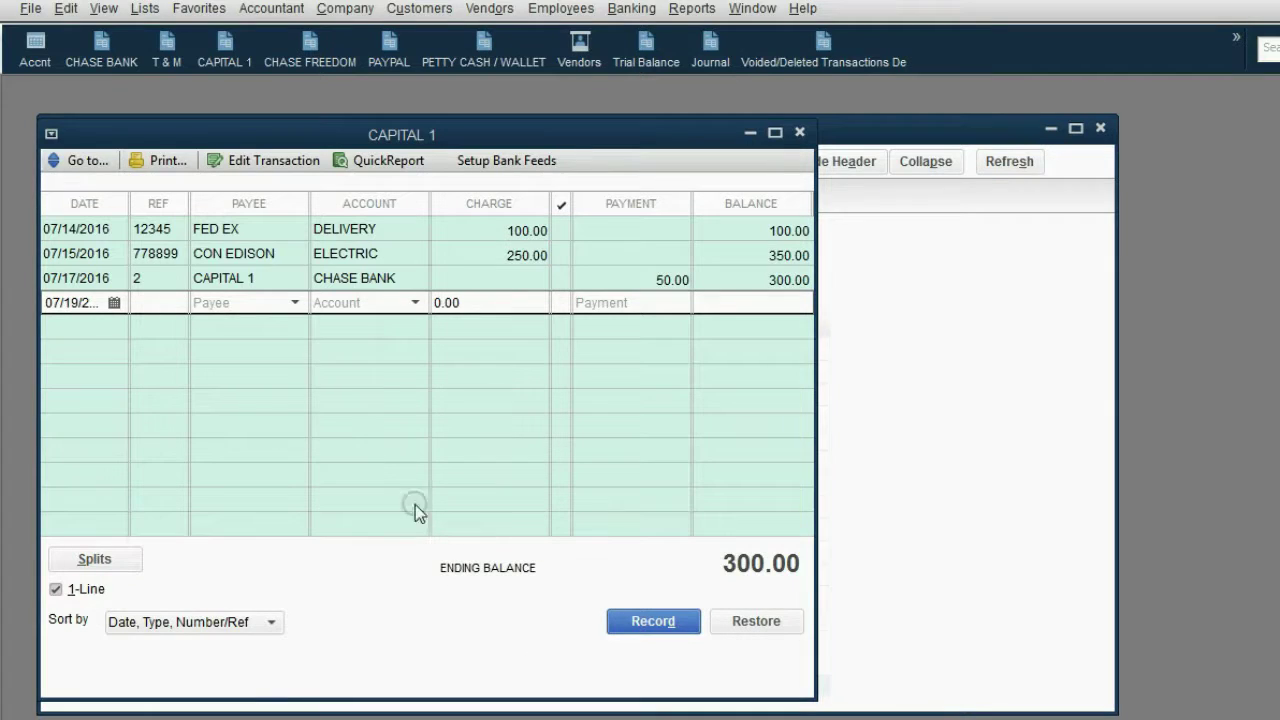
click(294, 303)
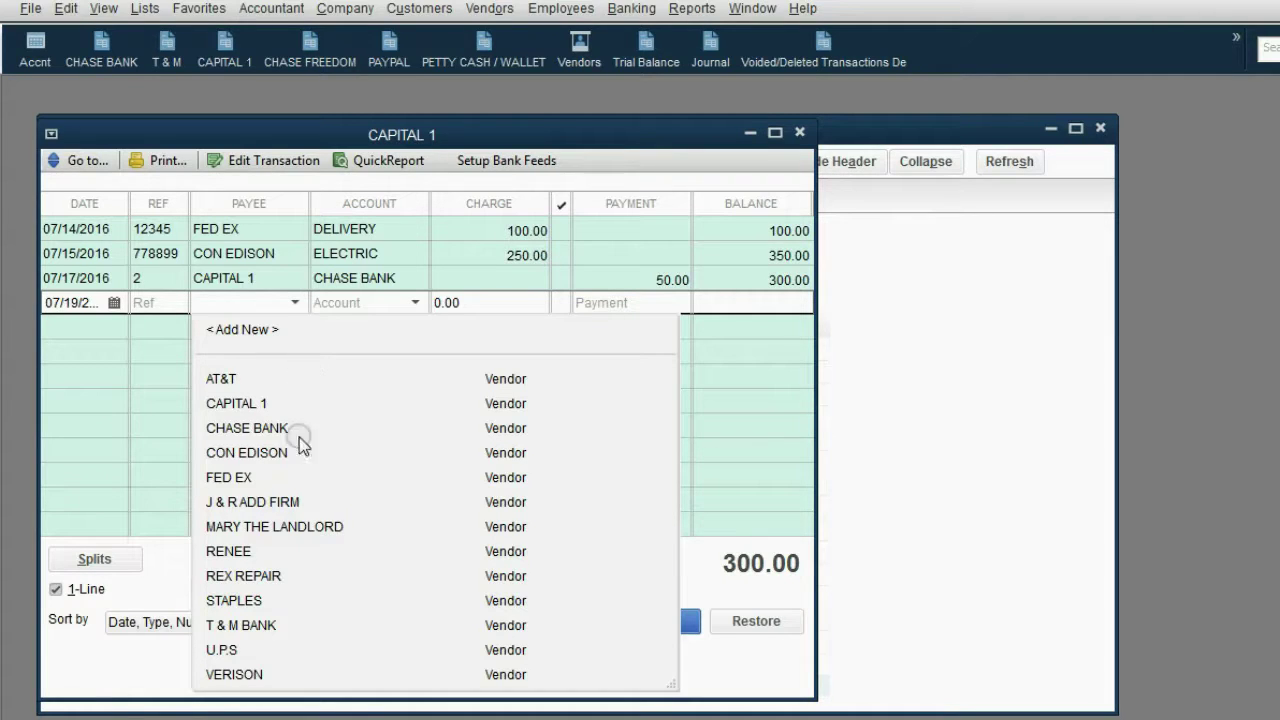
click(260, 553)
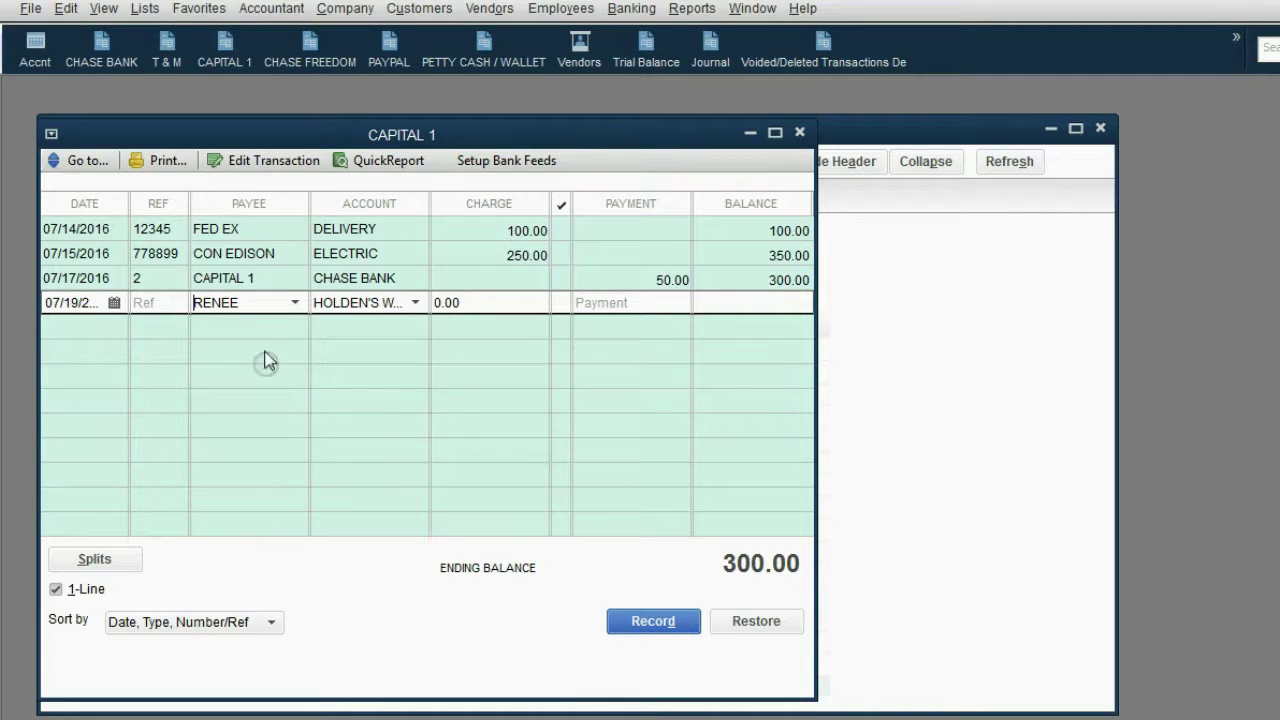
click(294, 303)
click(295, 305)
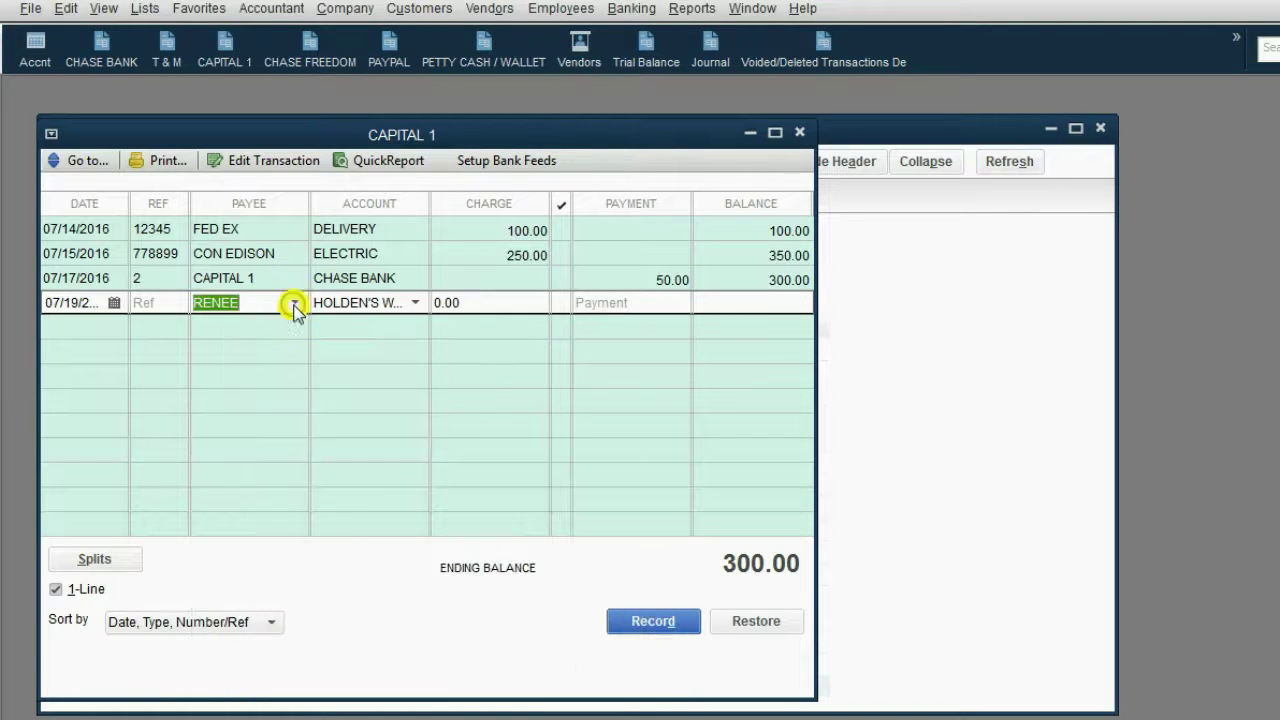
Step: Assign the 07/19/2016 entry to HOLDEN'S WITHDRAWLS with a charge of 400 and record the transaction
click(415, 304)
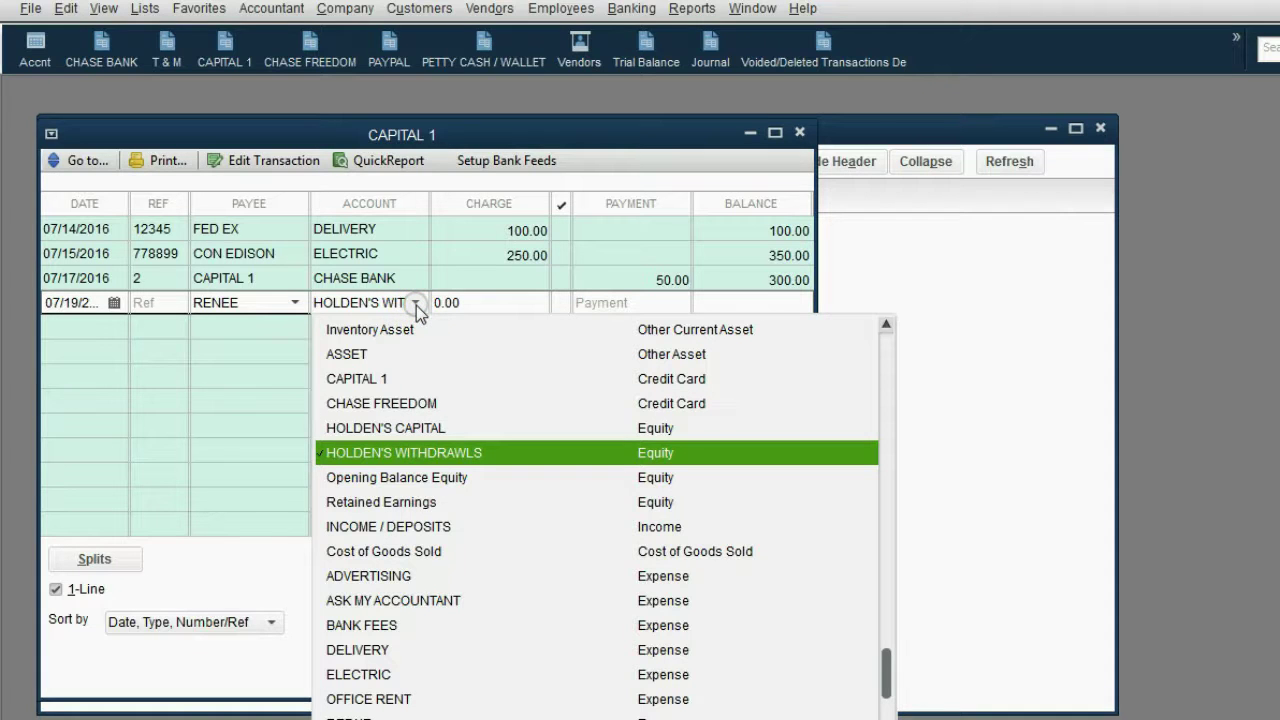
click(403, 452)
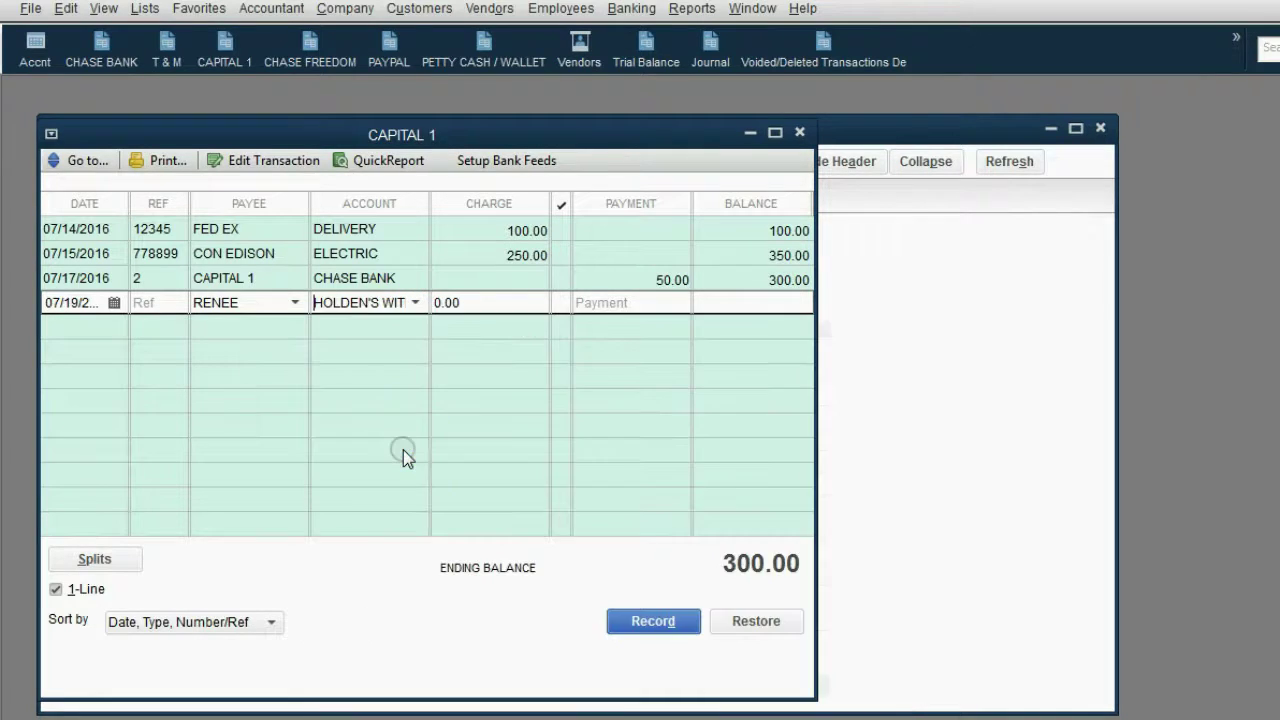
click(415, 302)
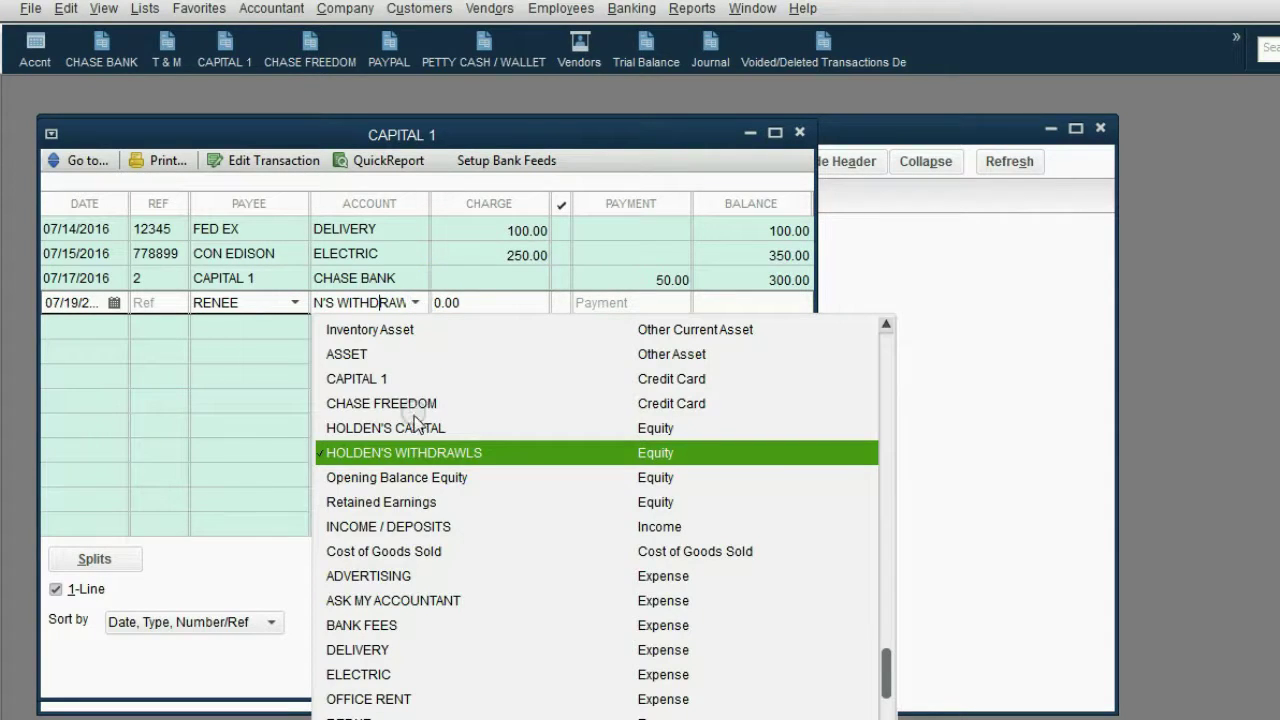
click(418, 455)
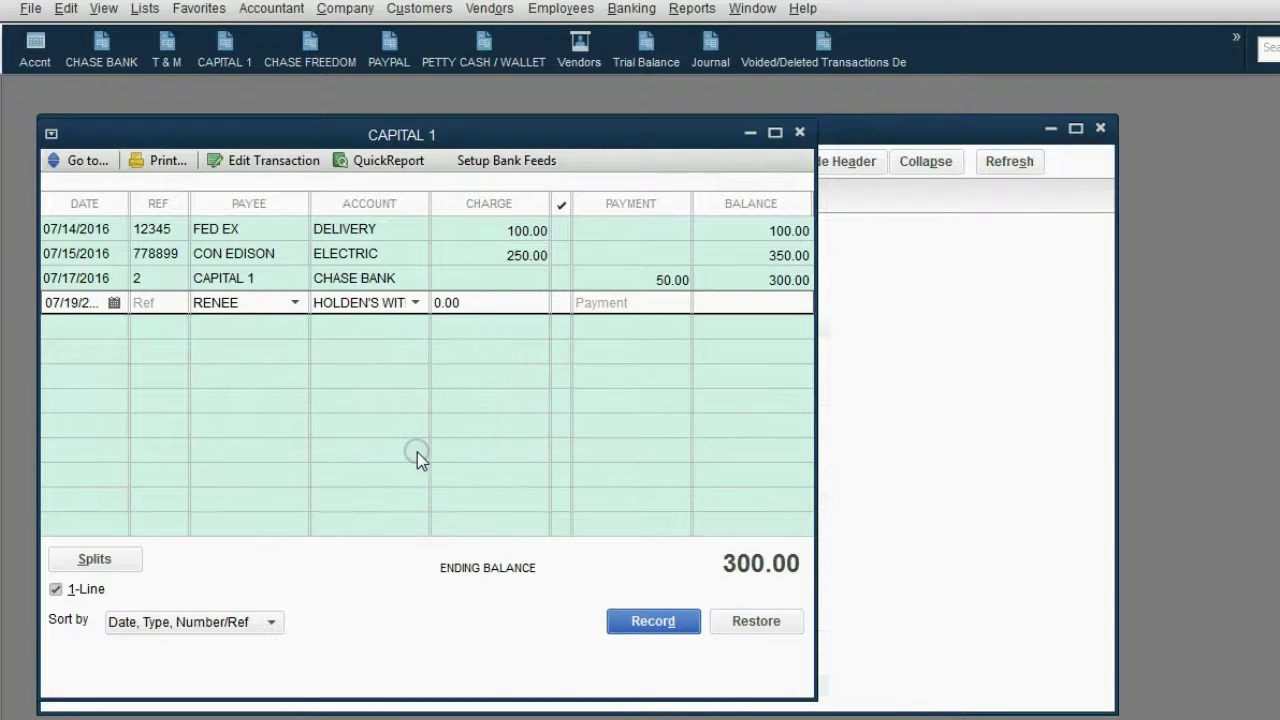
click(473, 304)
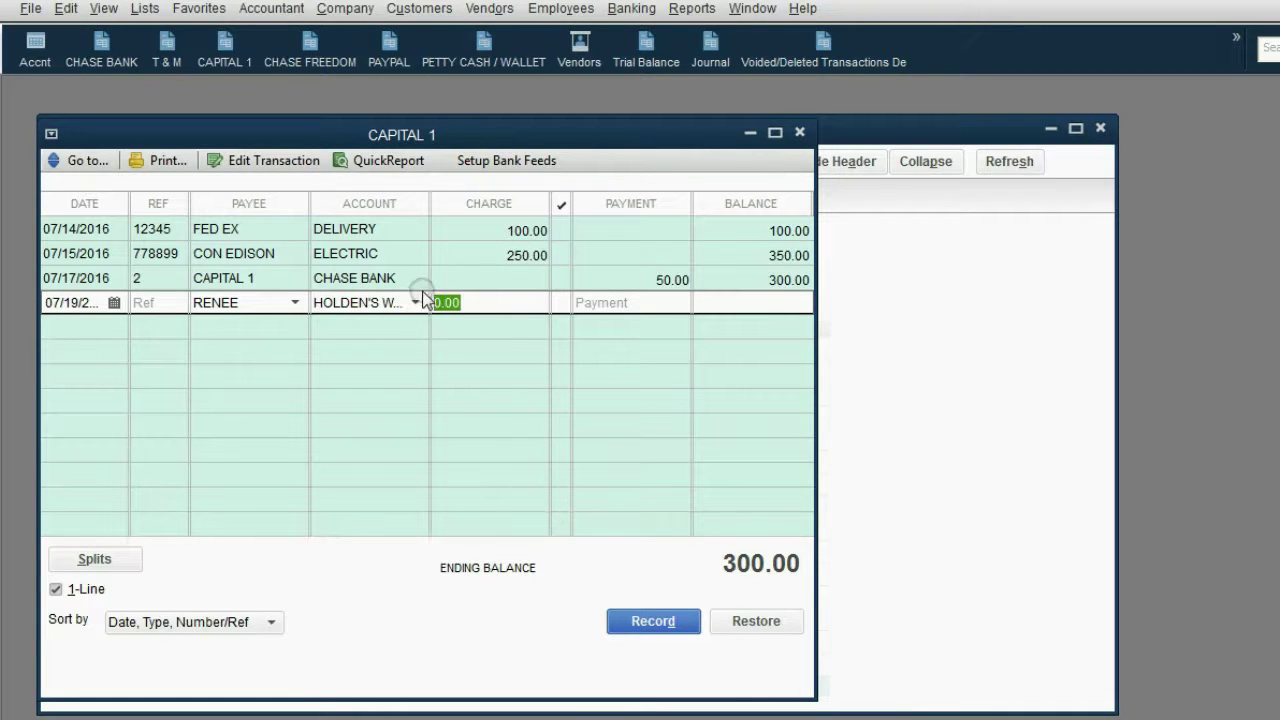
text(400)
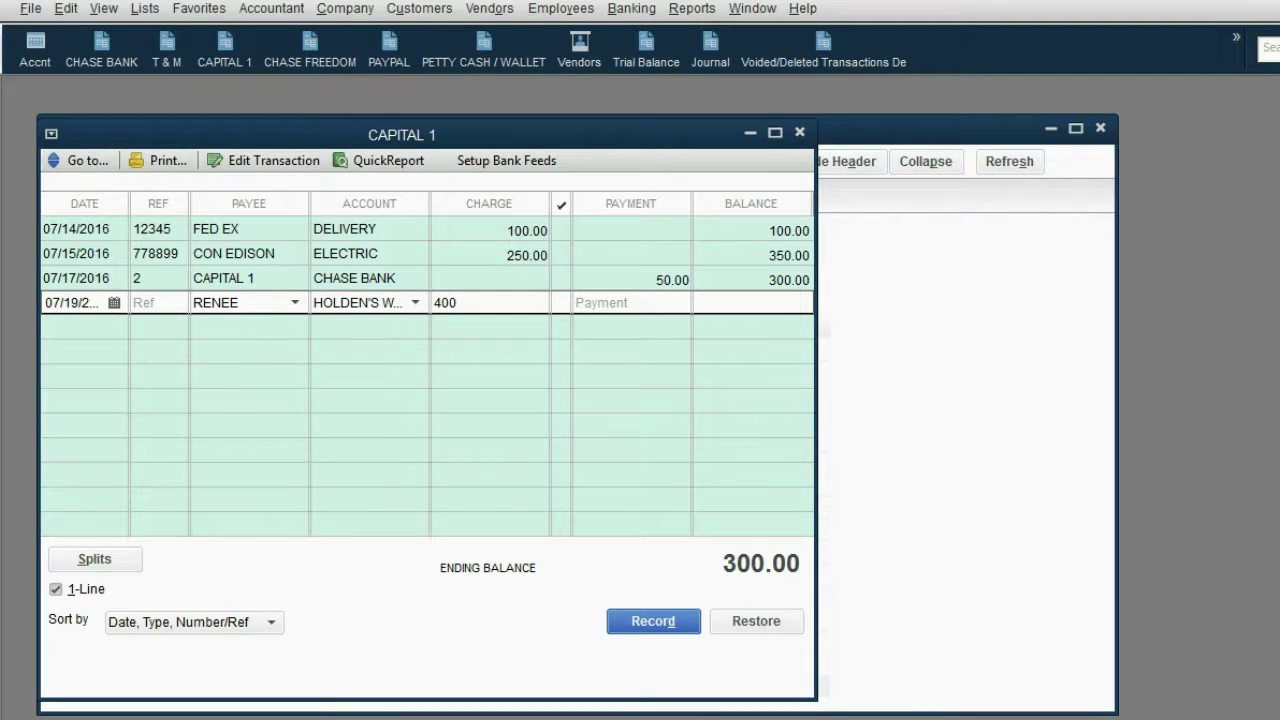
click(653, 621)
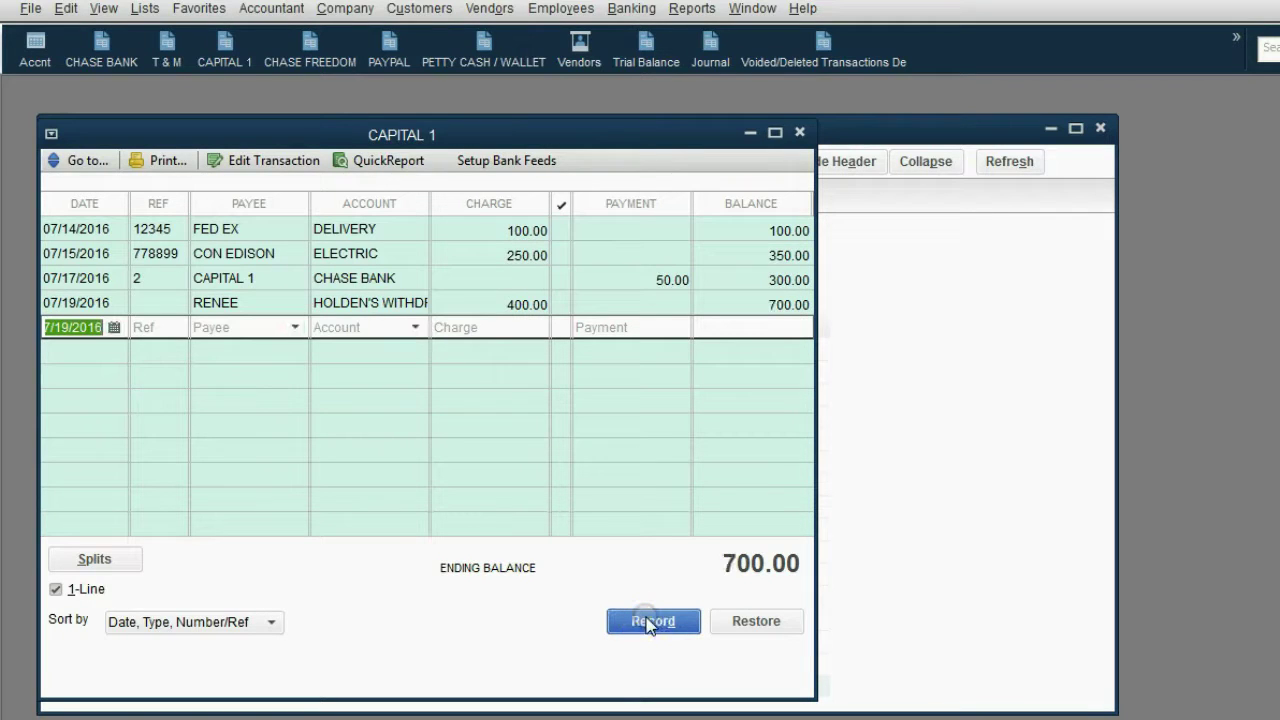
Step: Return to the Trial Balance and check the CAPITAL 1 credit and the HOLDEN'S WITHDRAWLS debit
click(878, 541)
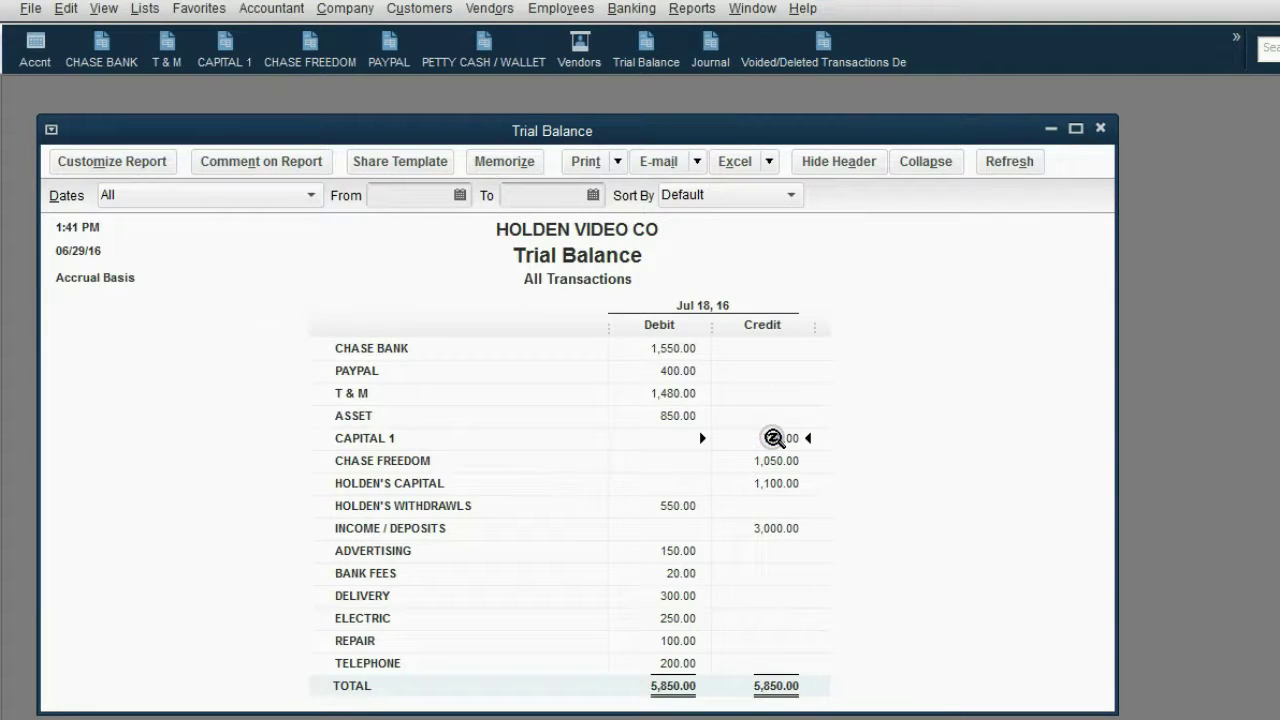
click(451, 514)
click(681, 515)
click(687, 506)
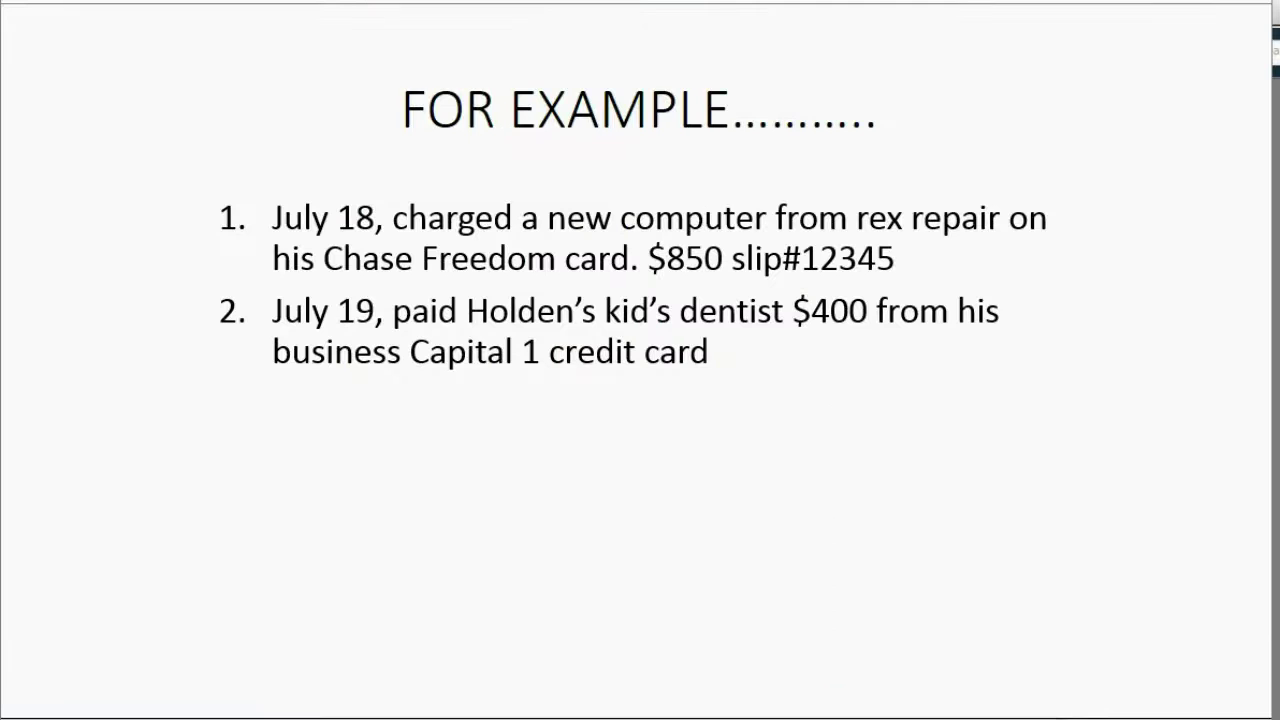
Step: Read the July 20 cash advance example on the slide and start a 07/20/2016 entry in the CHASE FREEDOM register
click(1066, 716)
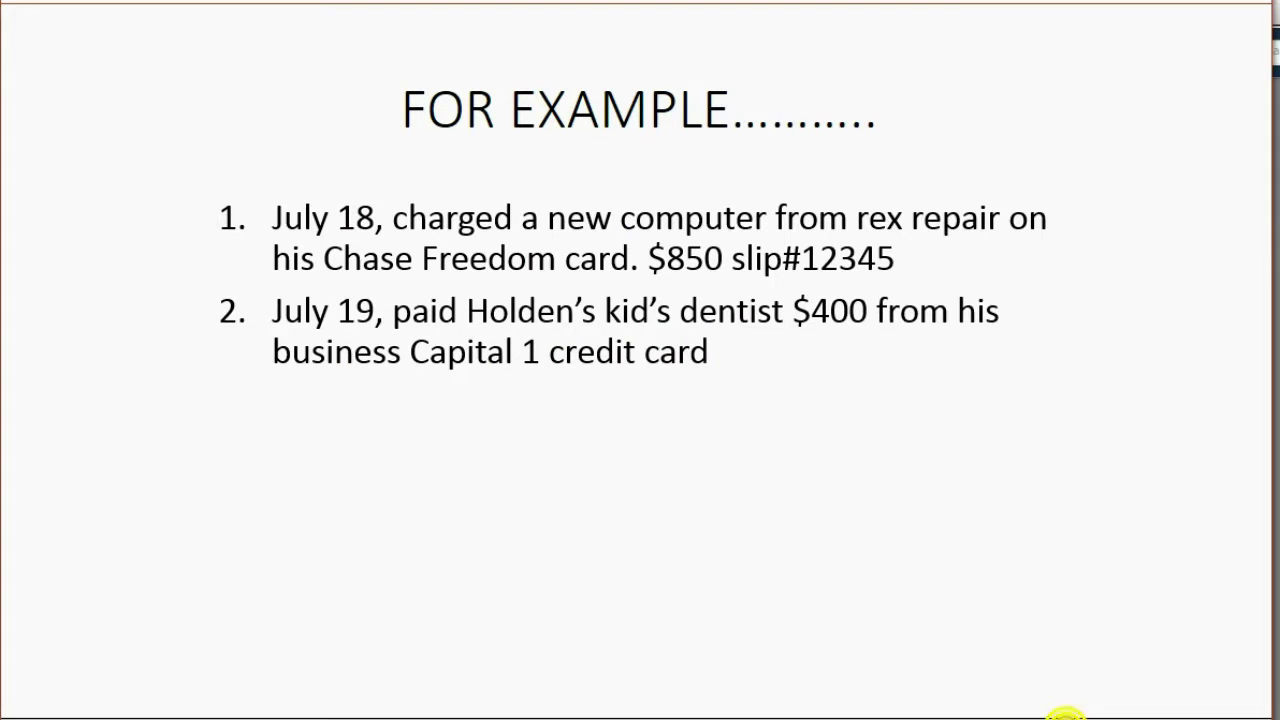
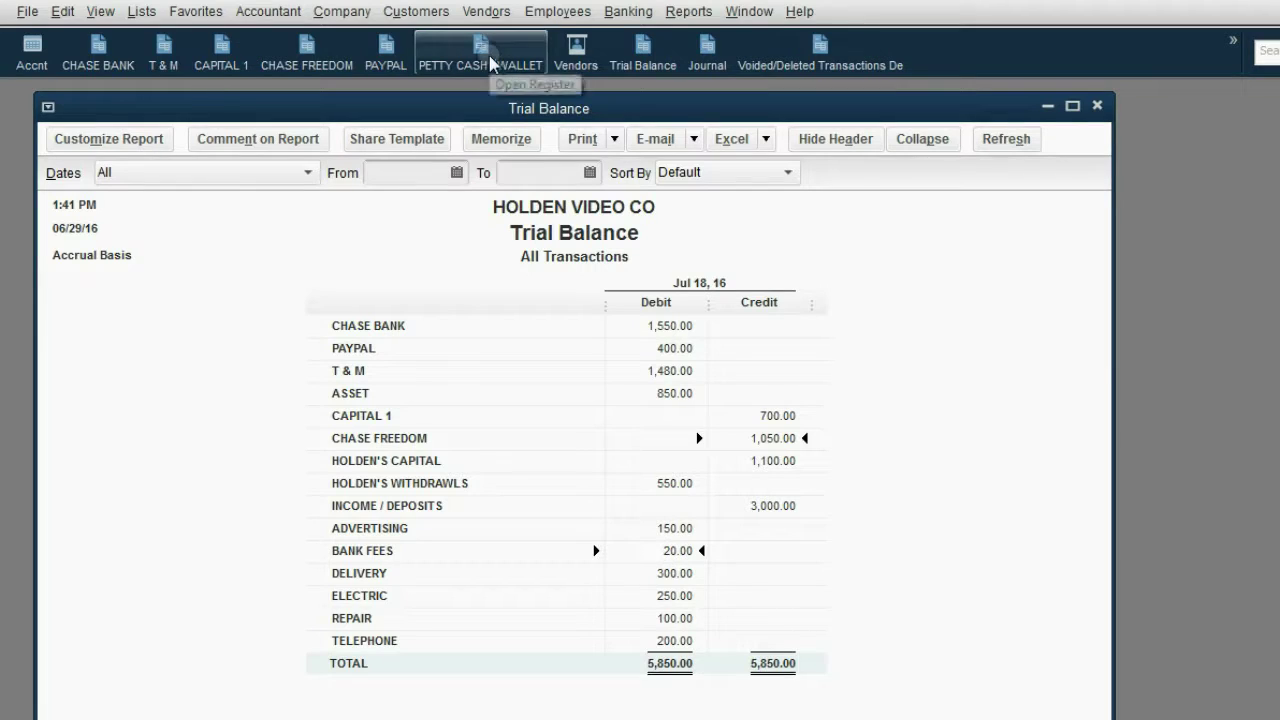
click(390, 372)
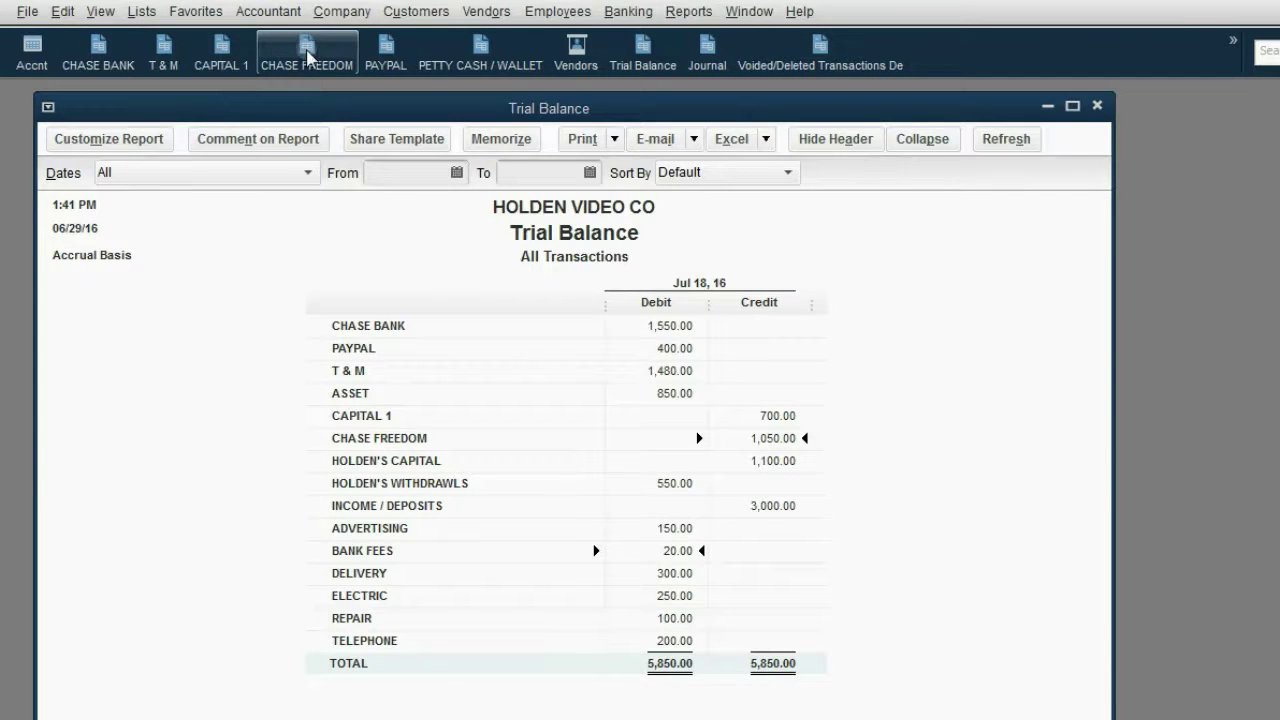
click(307, 57)
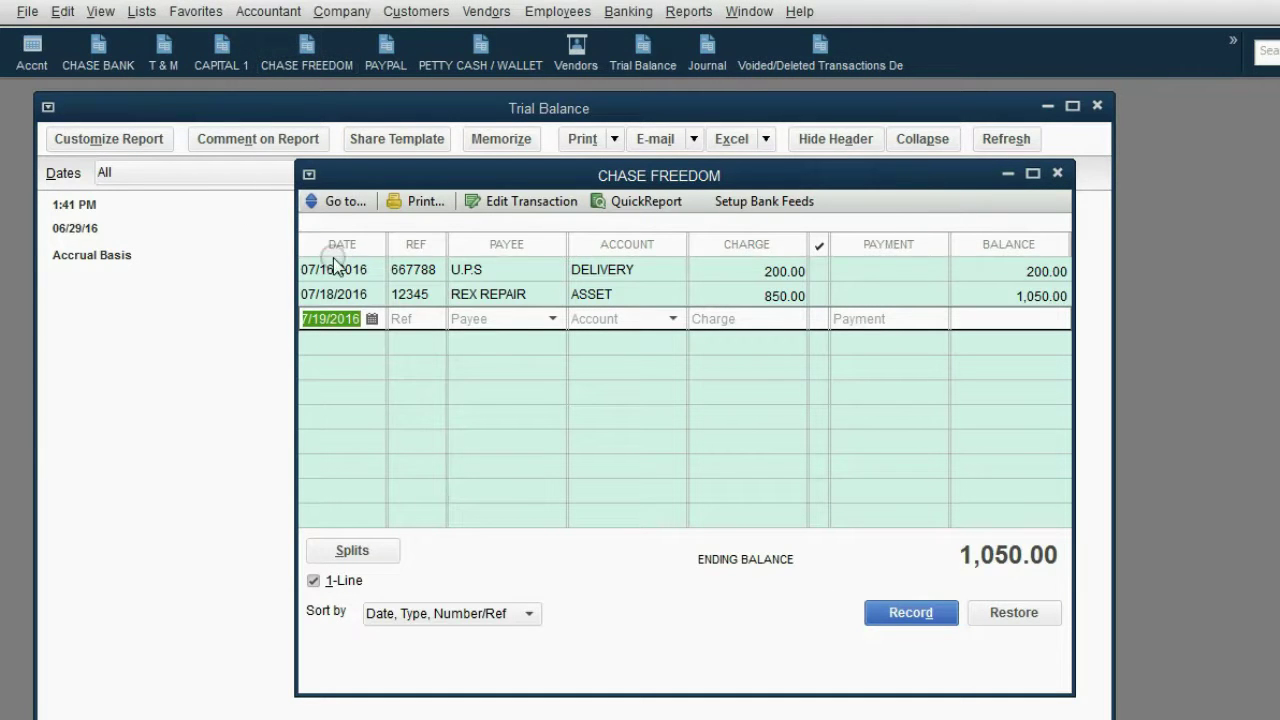
click(372, 319)
click(401, 497)
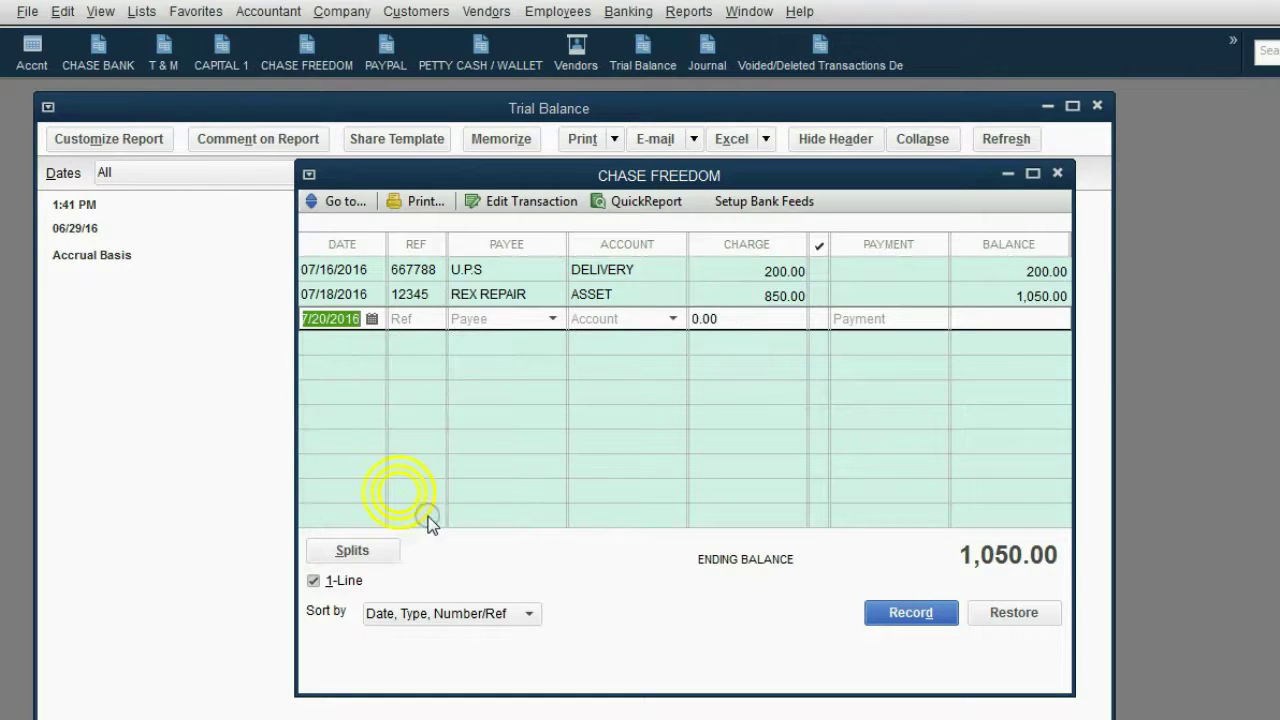
Step: Look up the cash advance reference on the slide and enter 98765 as the reference of the 07/20/2016 entry
click(430, 320)
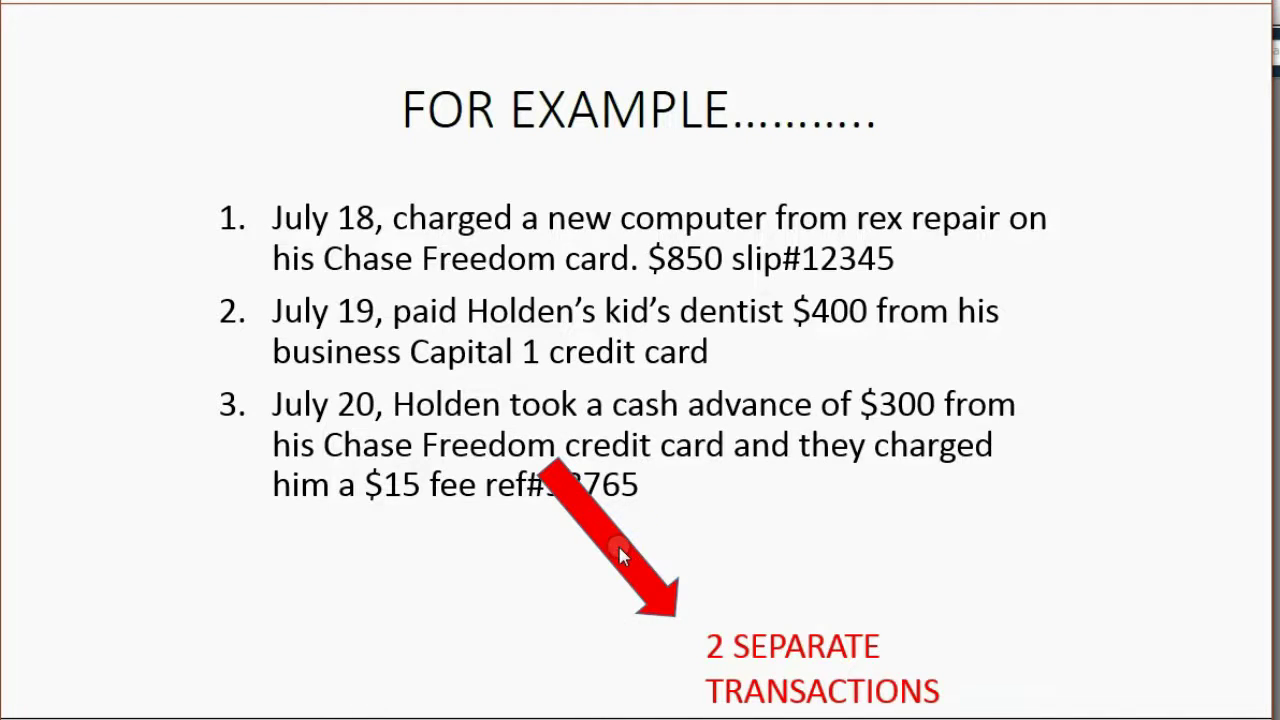
click(619, 550)
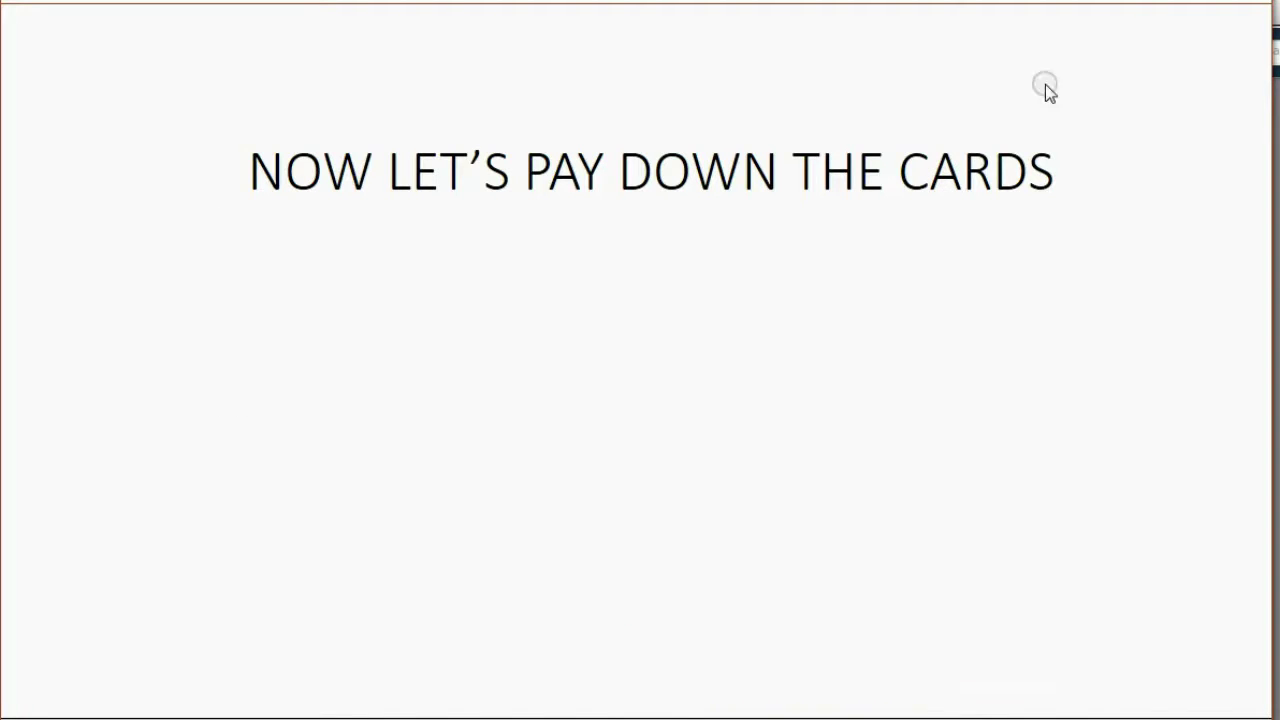
key(Left)
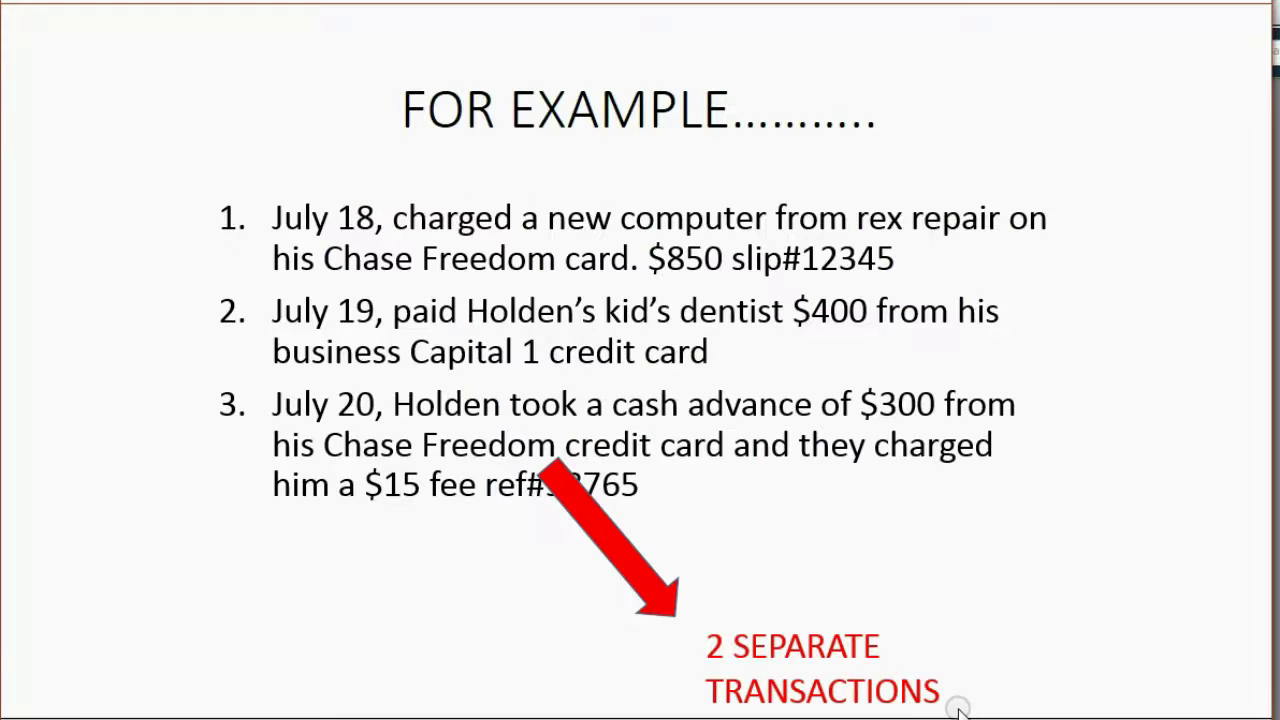
click(1182, 8)
click(420, 318)
text(98765)
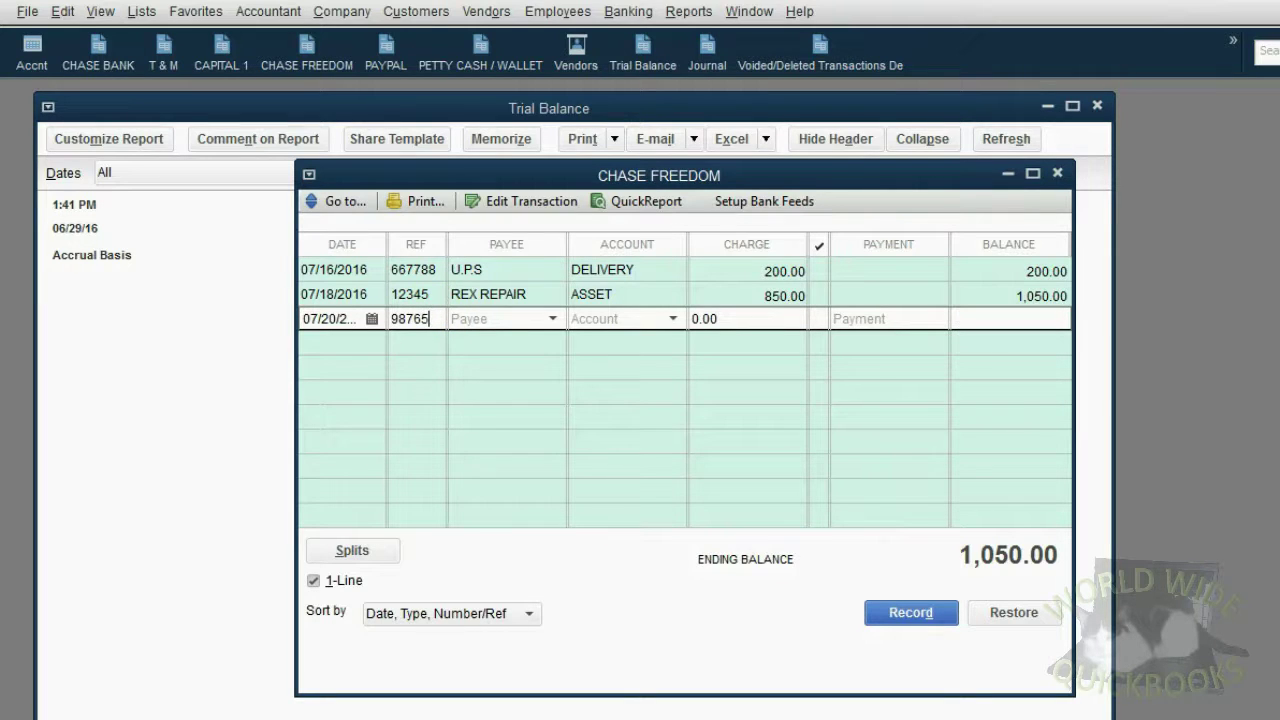
Step: Assign the 07/20/2016 entry to PETTY CASH / WALLET with a charge of 300 and record the transaction
drag(605, 183, 620, 185)
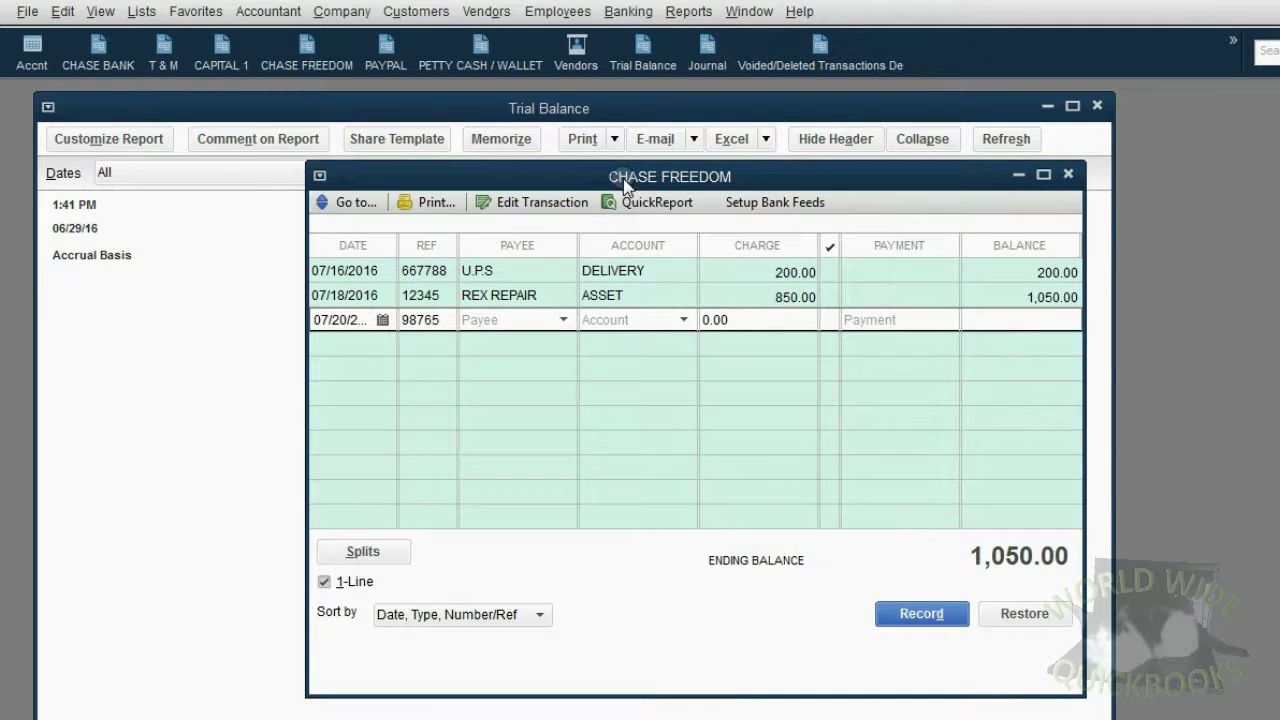
click(684, 320)
drag(1152, 708, 1153, 378)
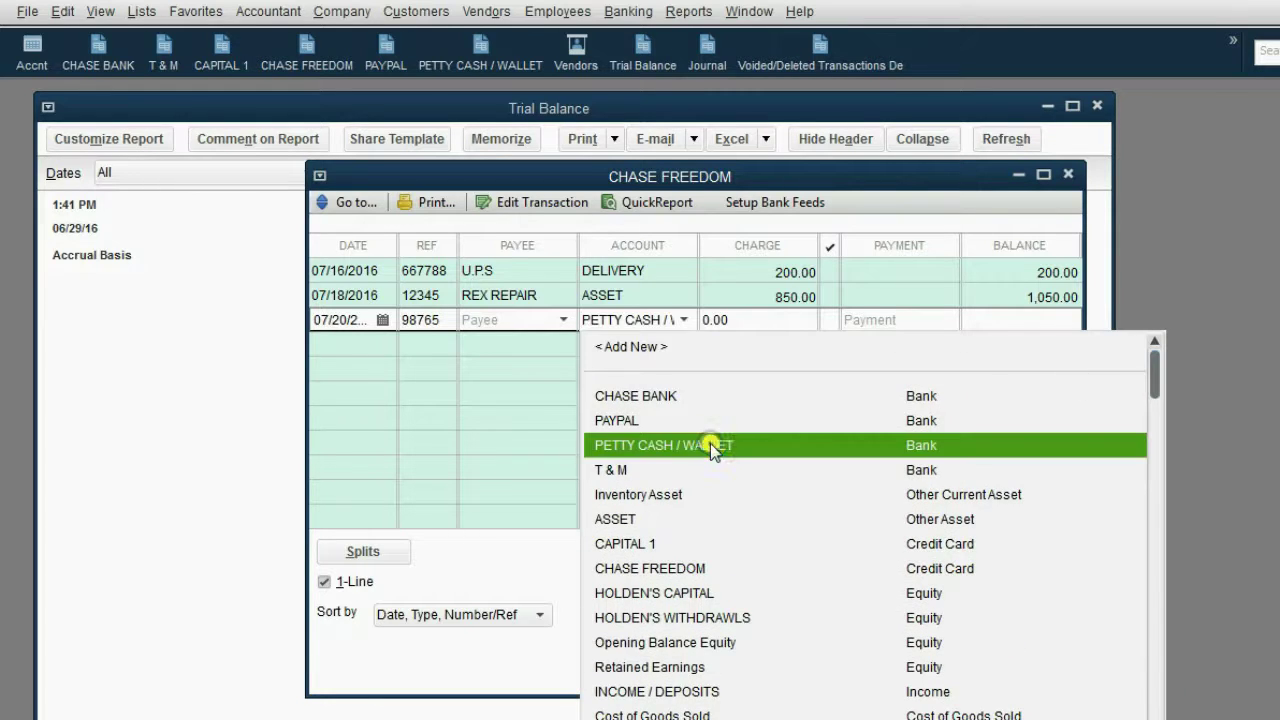
click(710, 445)
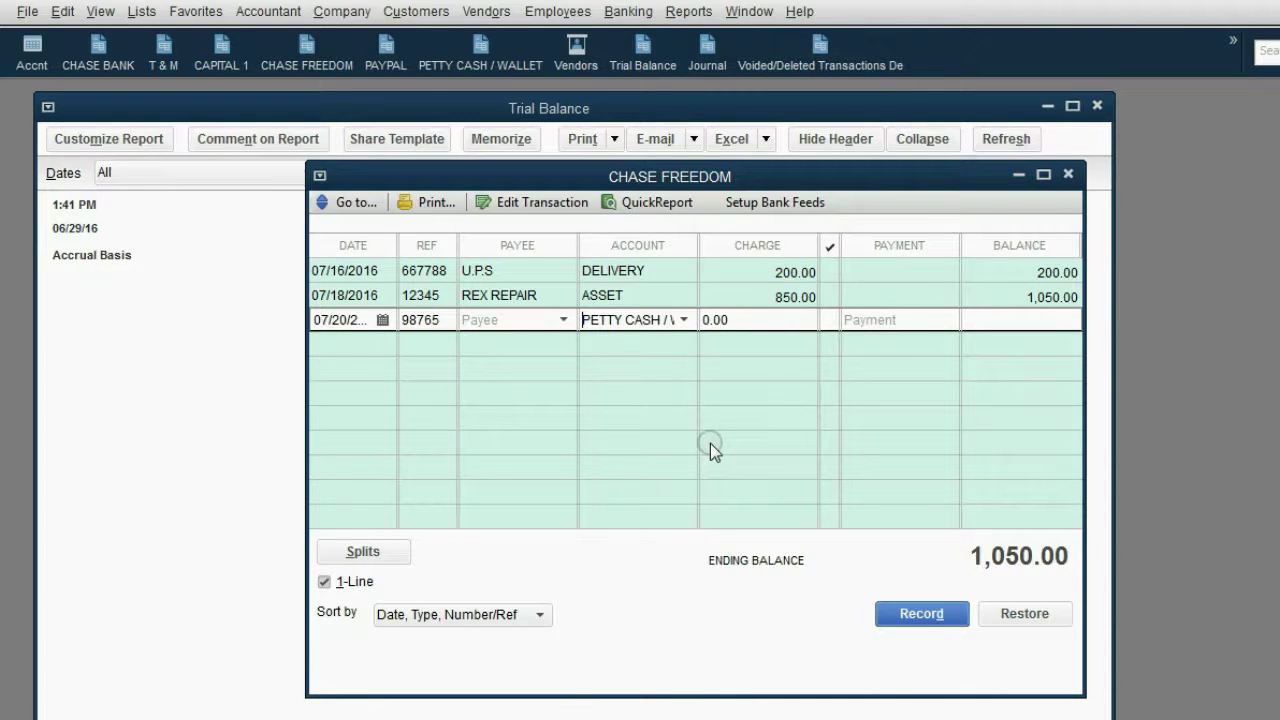
click(740, 320)
drag(724, 319, 691, 309)
text(300)
click(928, 614)
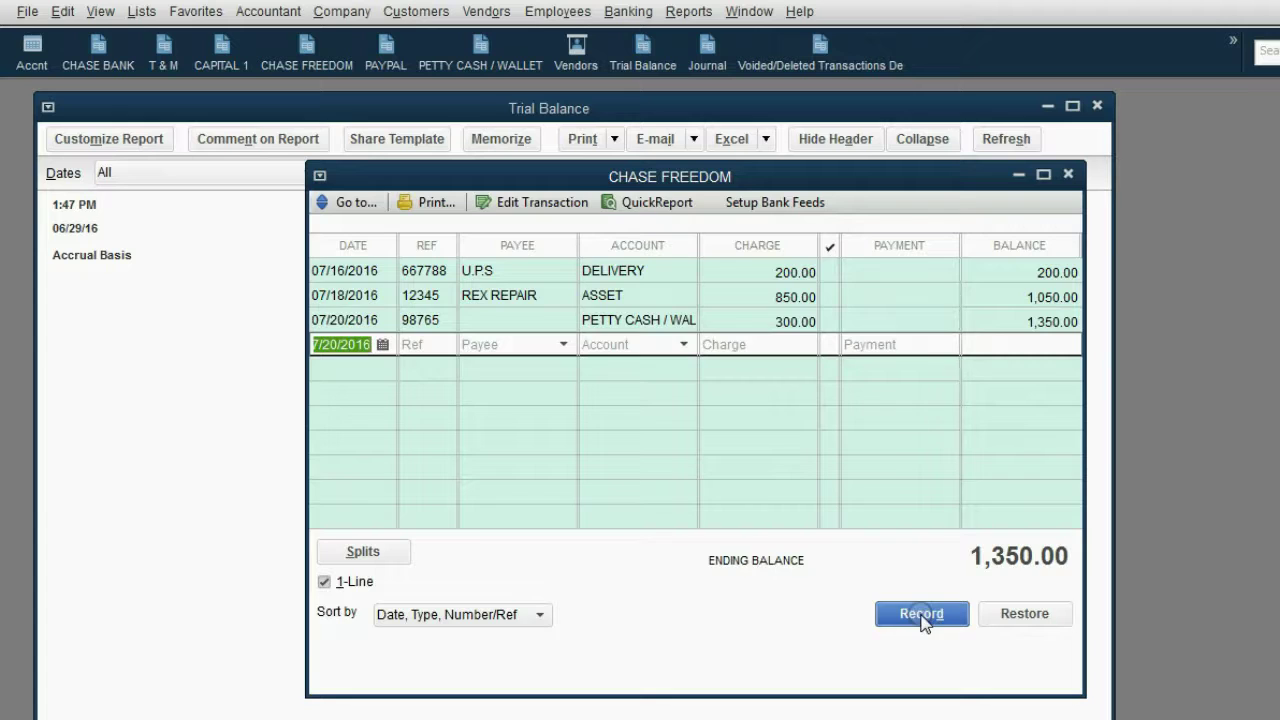
Step: Bring the Trial Balance forward and check the PETTY CASH / WALLET debit
click(225, 503)
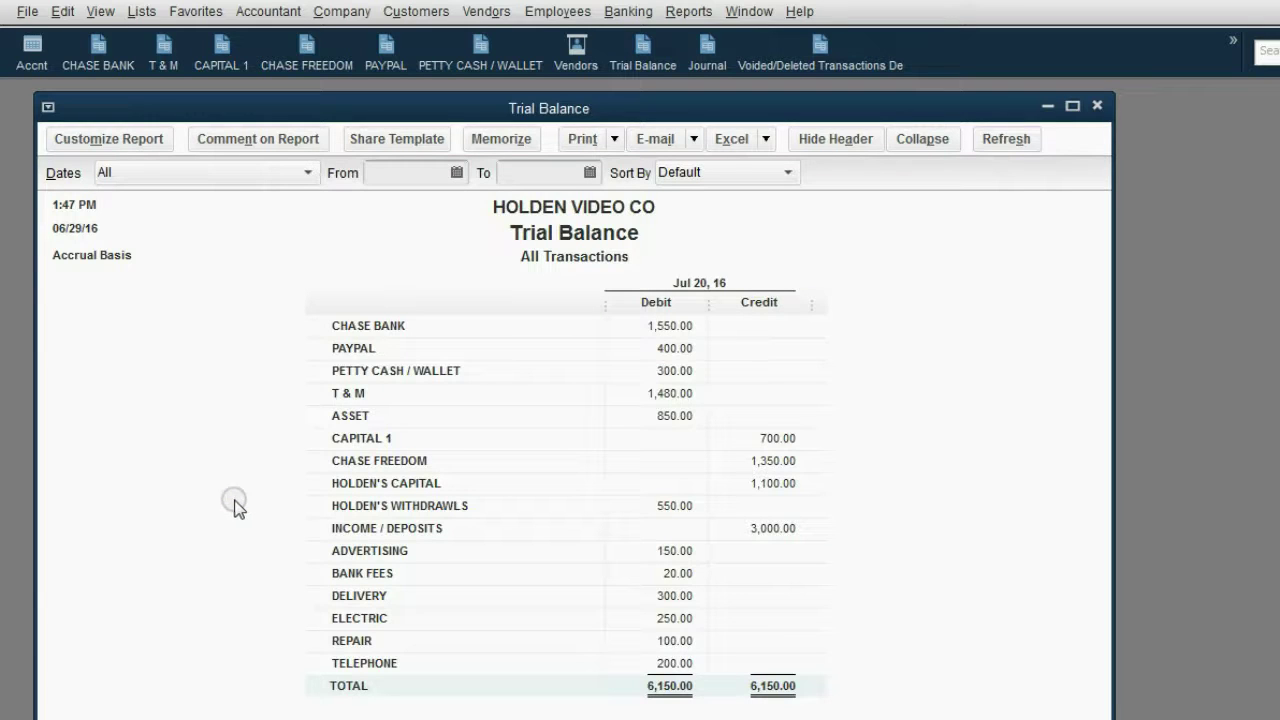
click(357, 377)
click(652, 371)
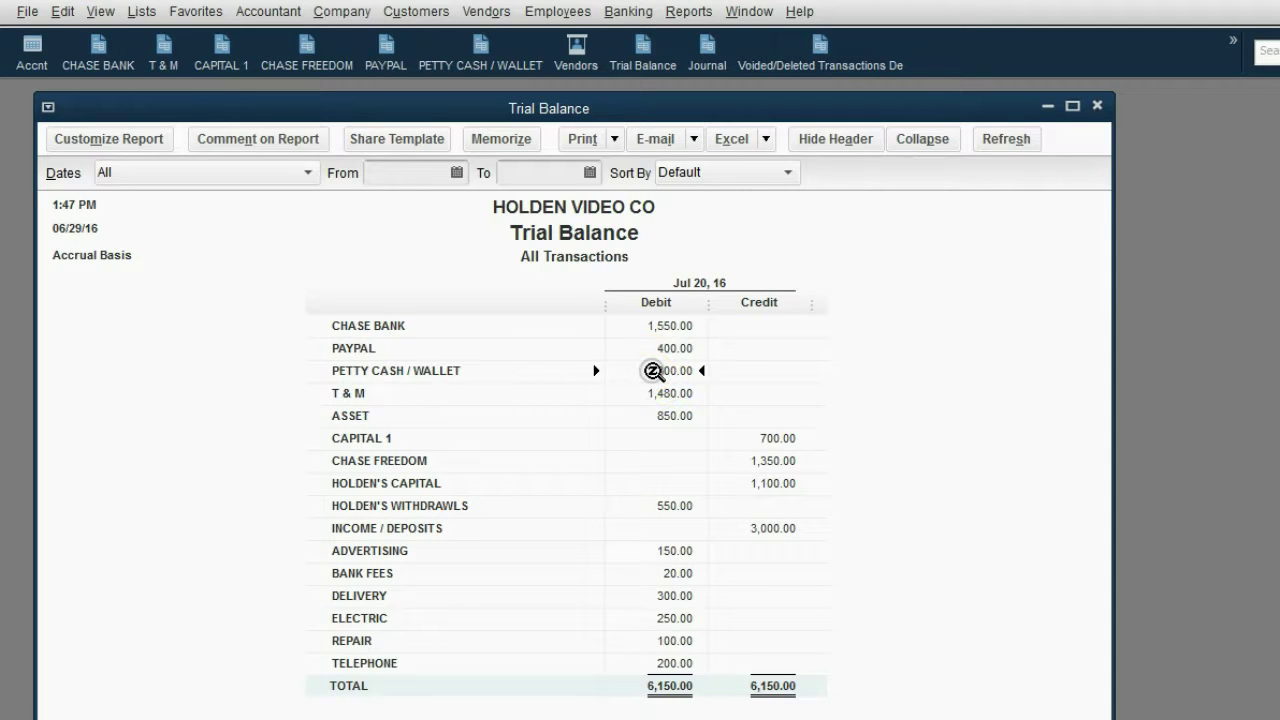
Step: Check the CHASE FREEDOM credit in the Trial Balance and look up the cash advance fee on the slide
click(408, 466)
click(766, 462)
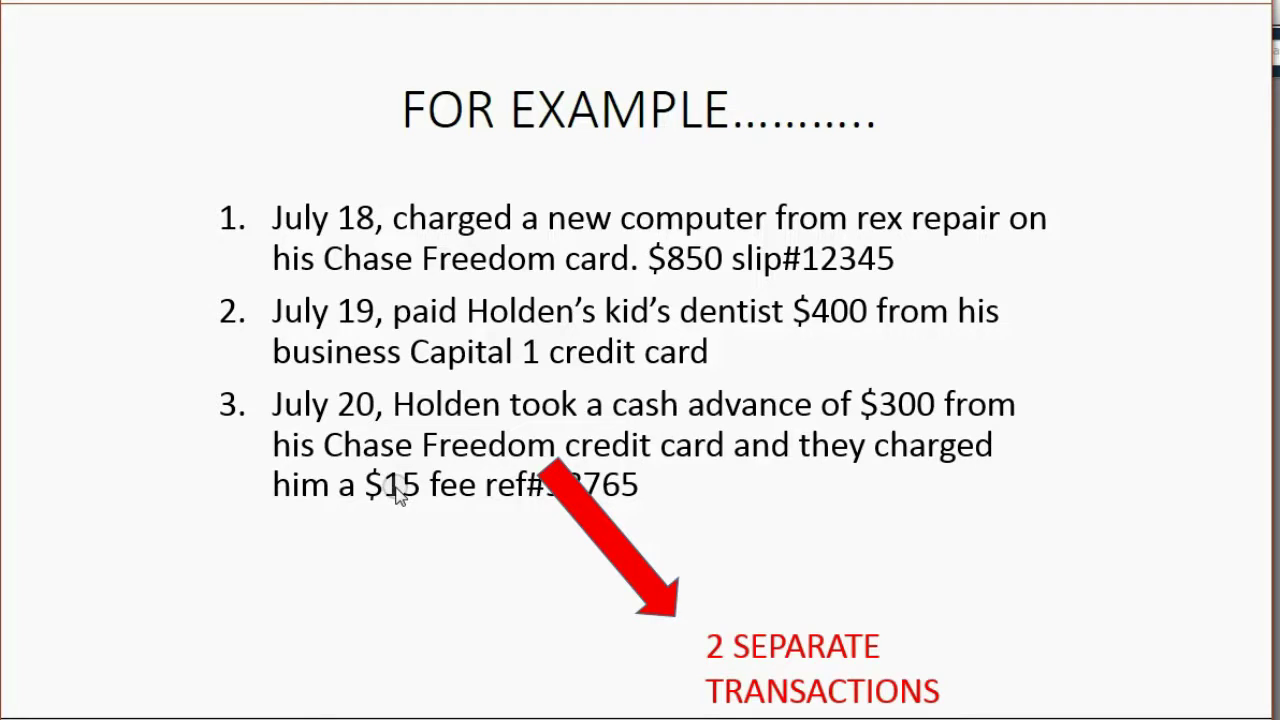
click(397, 500)
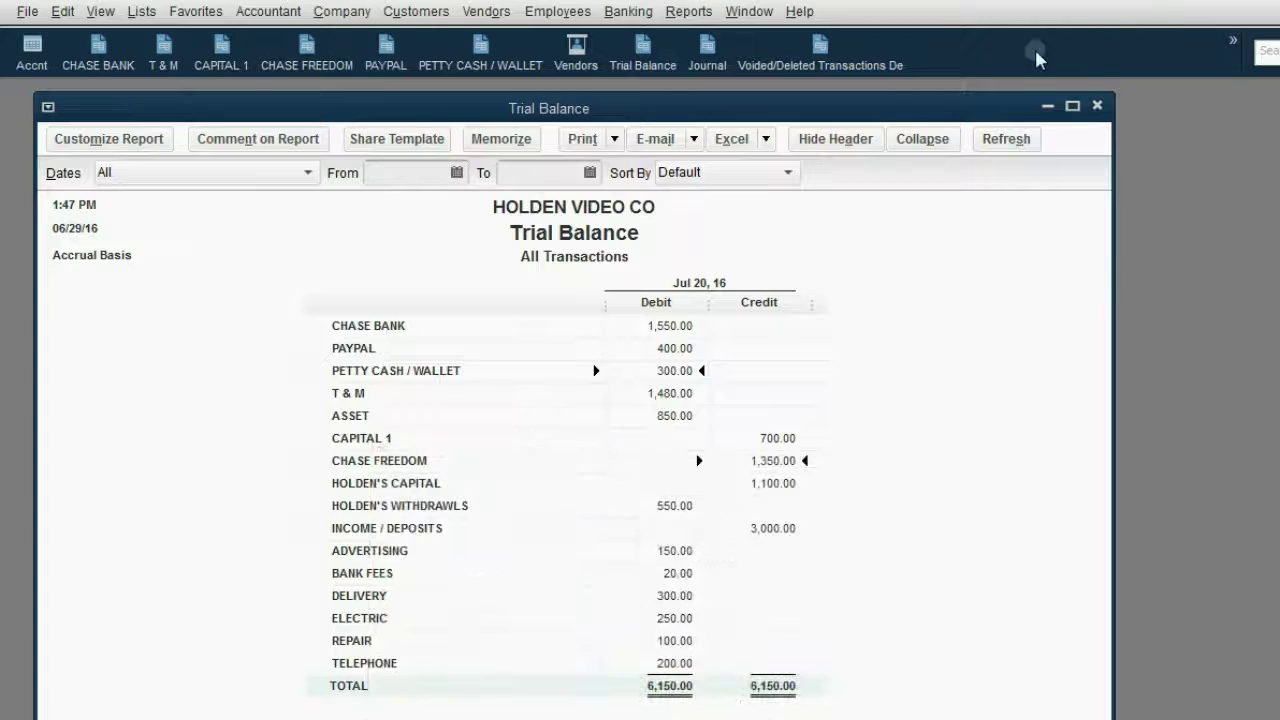
Step: Start a second 07/20/2016 entry in the CHASE FREEDOM register with reference 98765
click(302, 55)
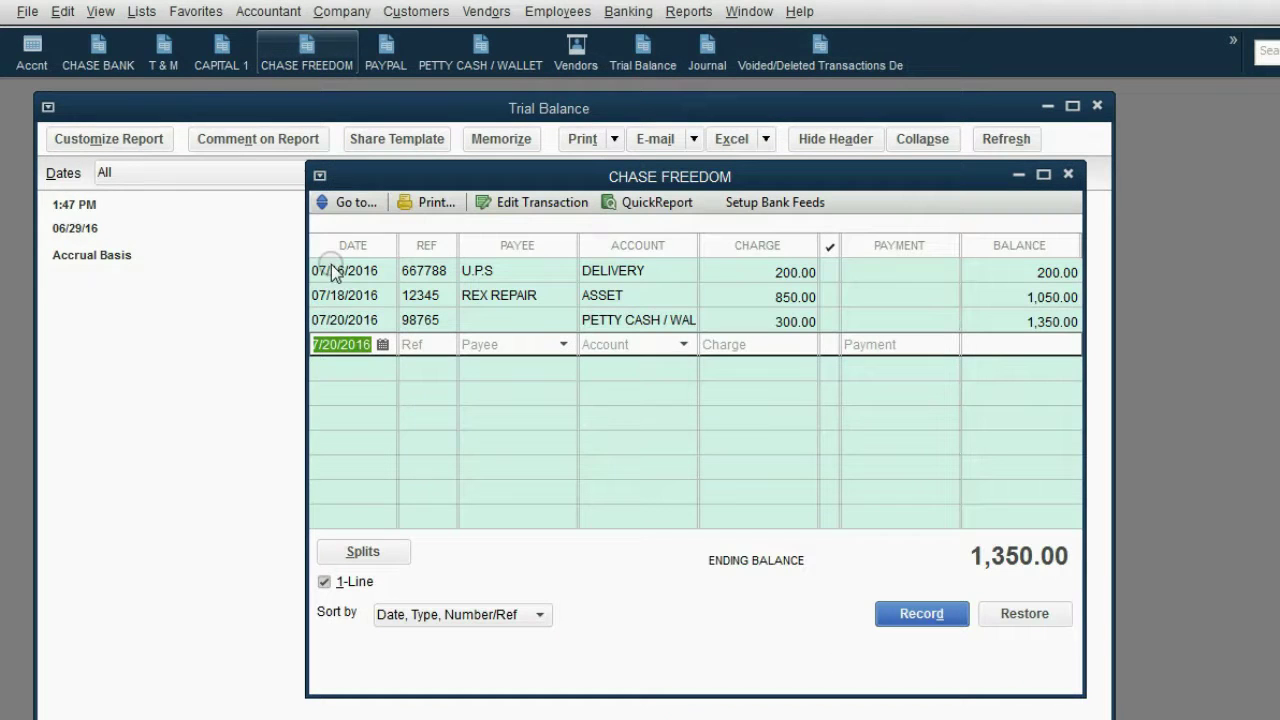
click(382, 346)
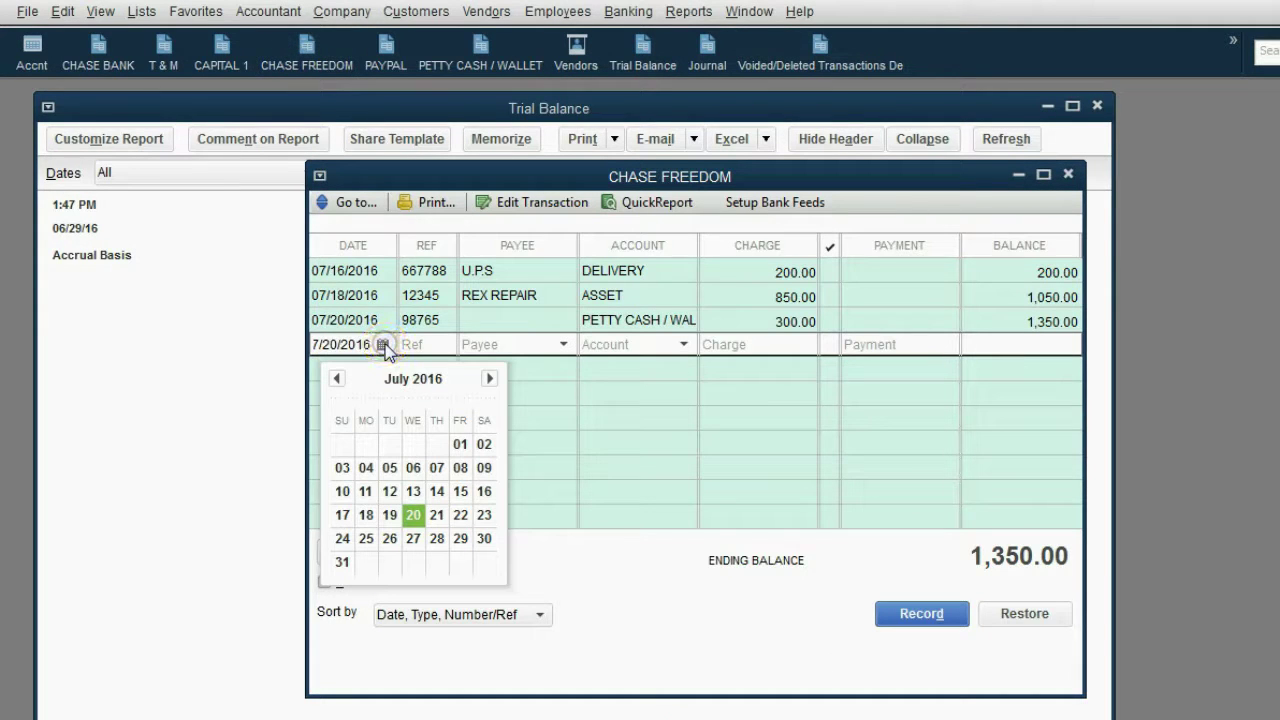
click(414, 515)
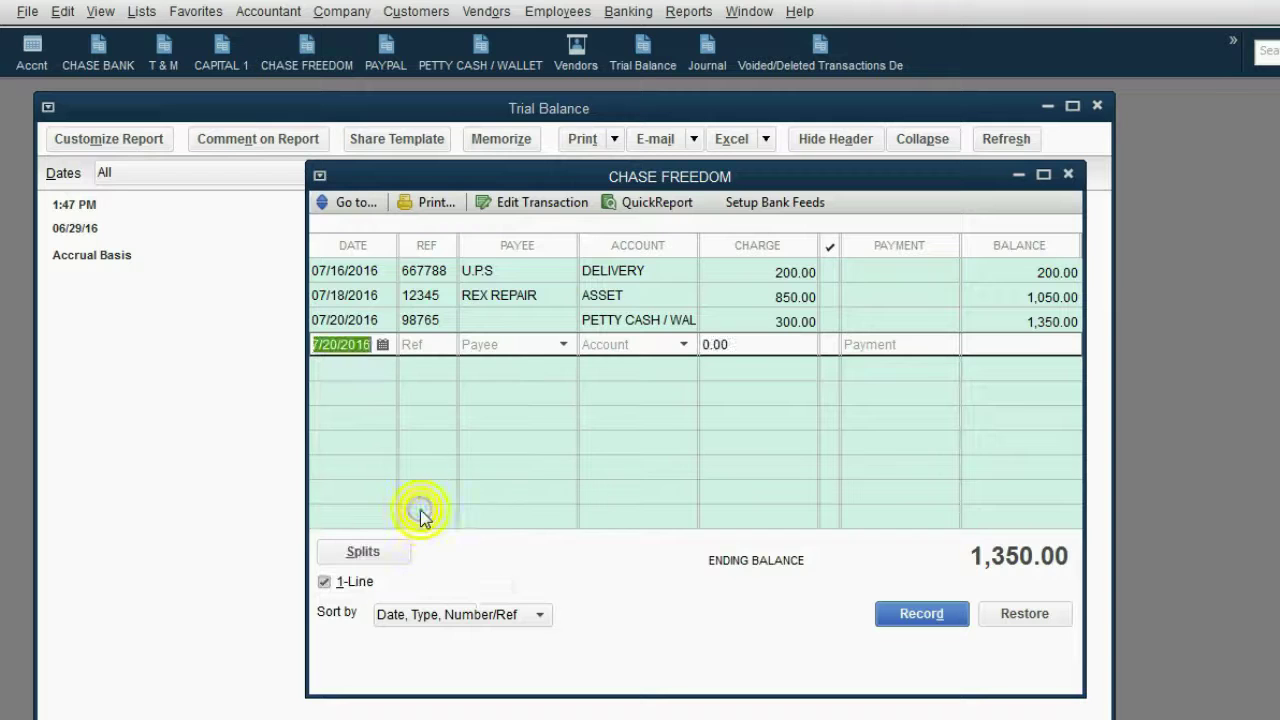
click(420, 346)
text(98765)
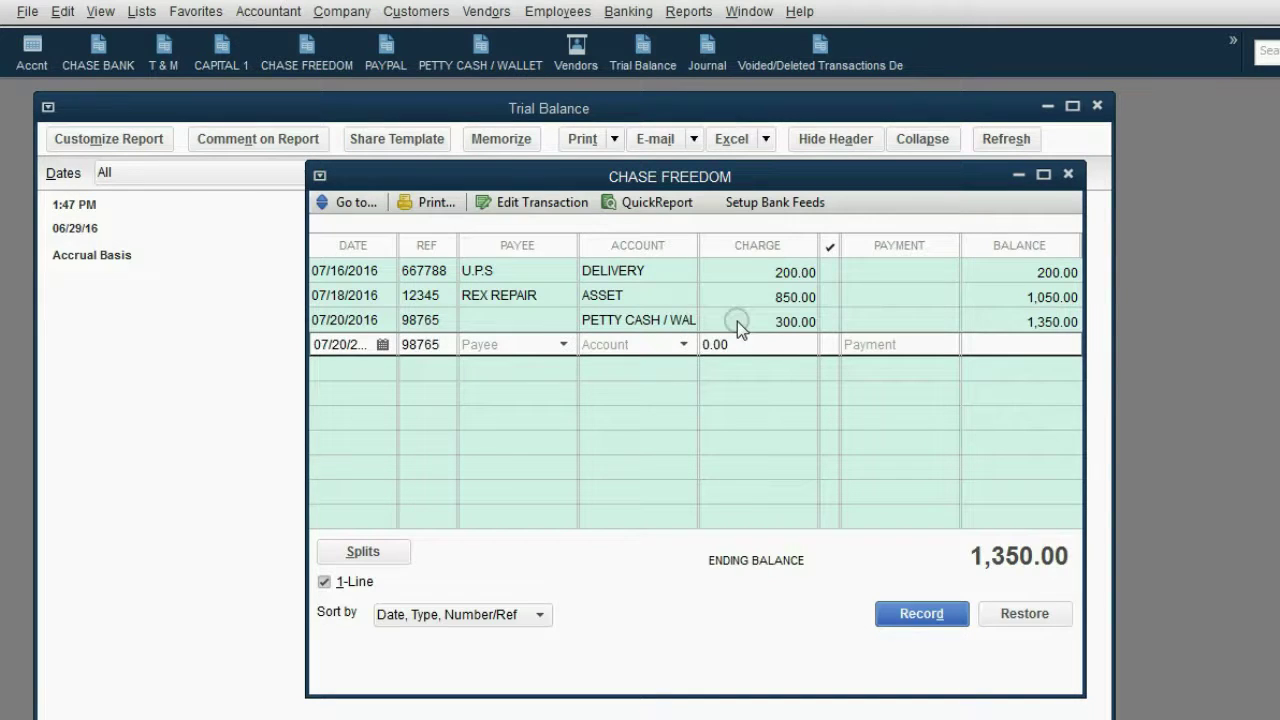
Step: Assign the new 07/20/2016 entry to the BANK FEES account with a charge of 15 and record it
click(690, 343)
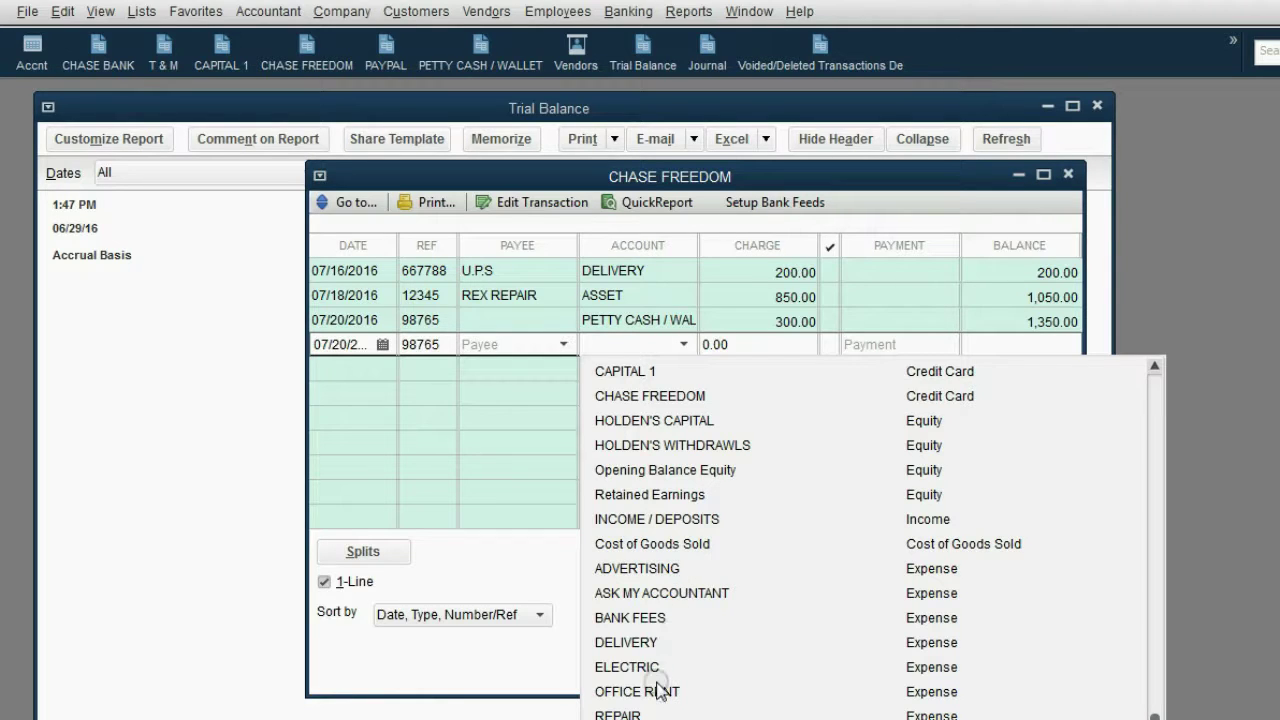
click(650, 618)
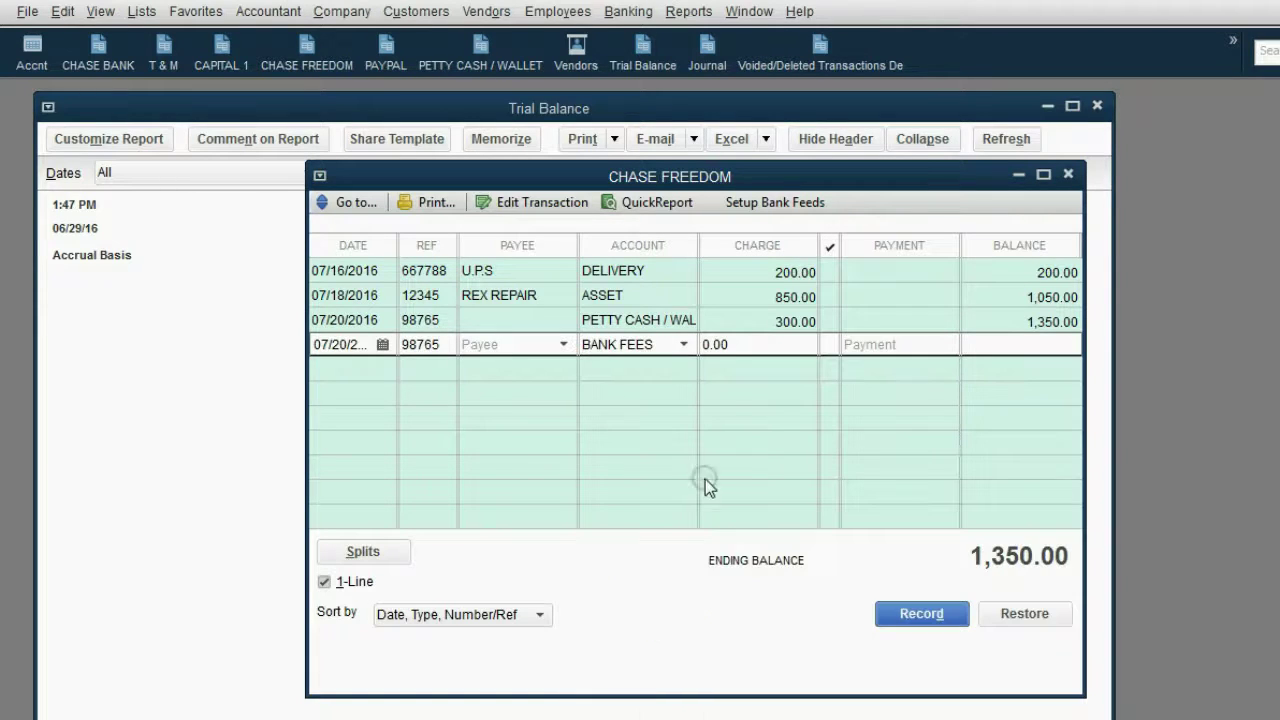
click(733, 347)
drag(733, 350, 686, 345)
text(15)
key(Tab)
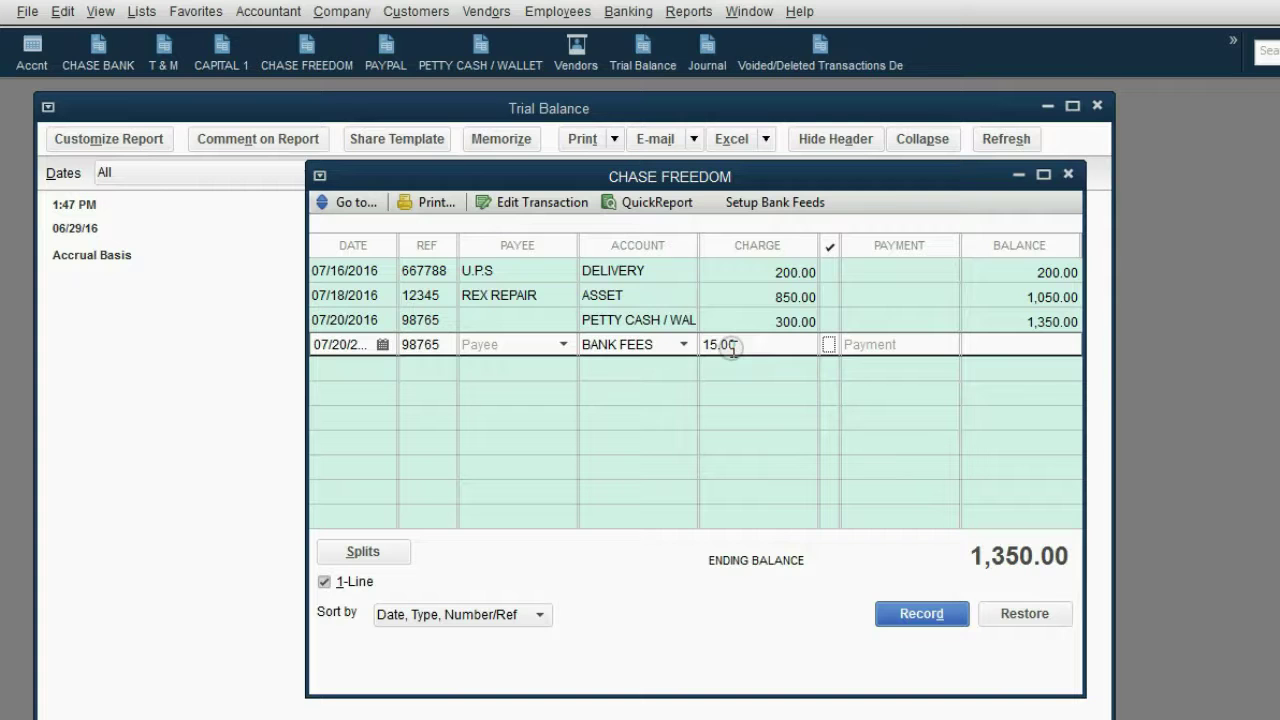
click(942, 610)
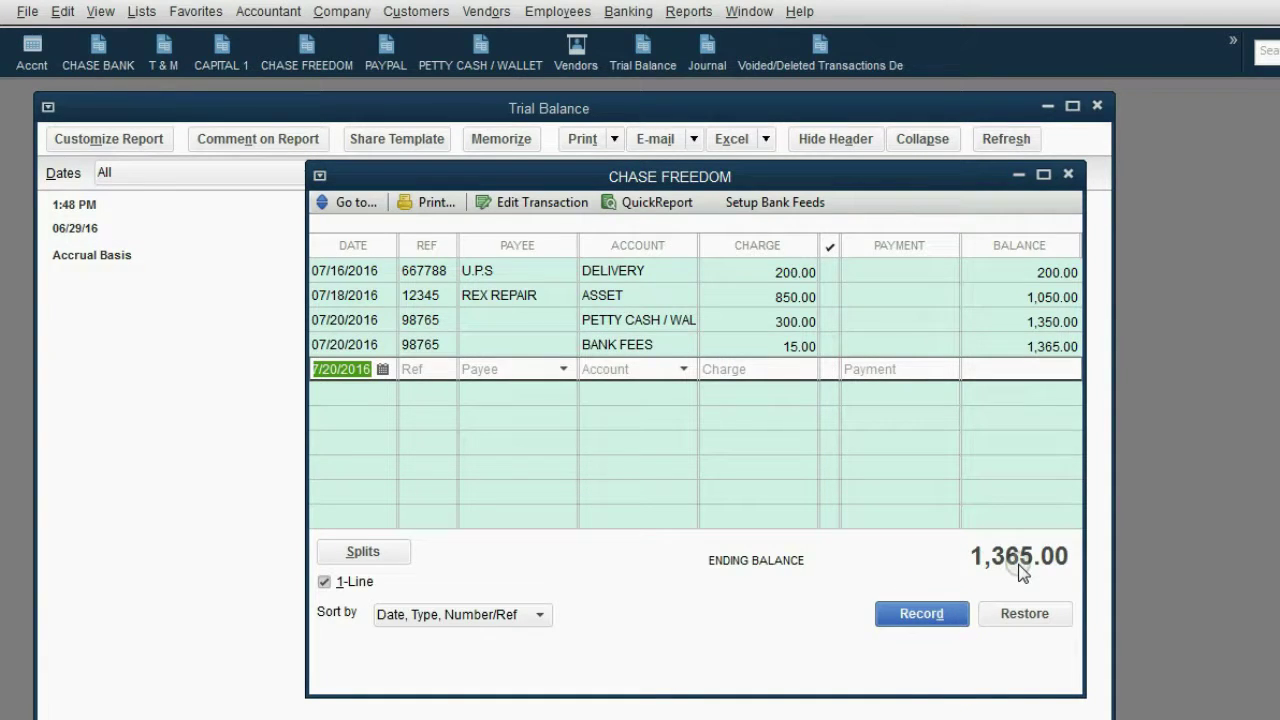
Step: Close the CHASE FREEDOM register and check the BANK FEES and PETTY CASH / WALLET debits in the Trial Balance
click(1068, 174)
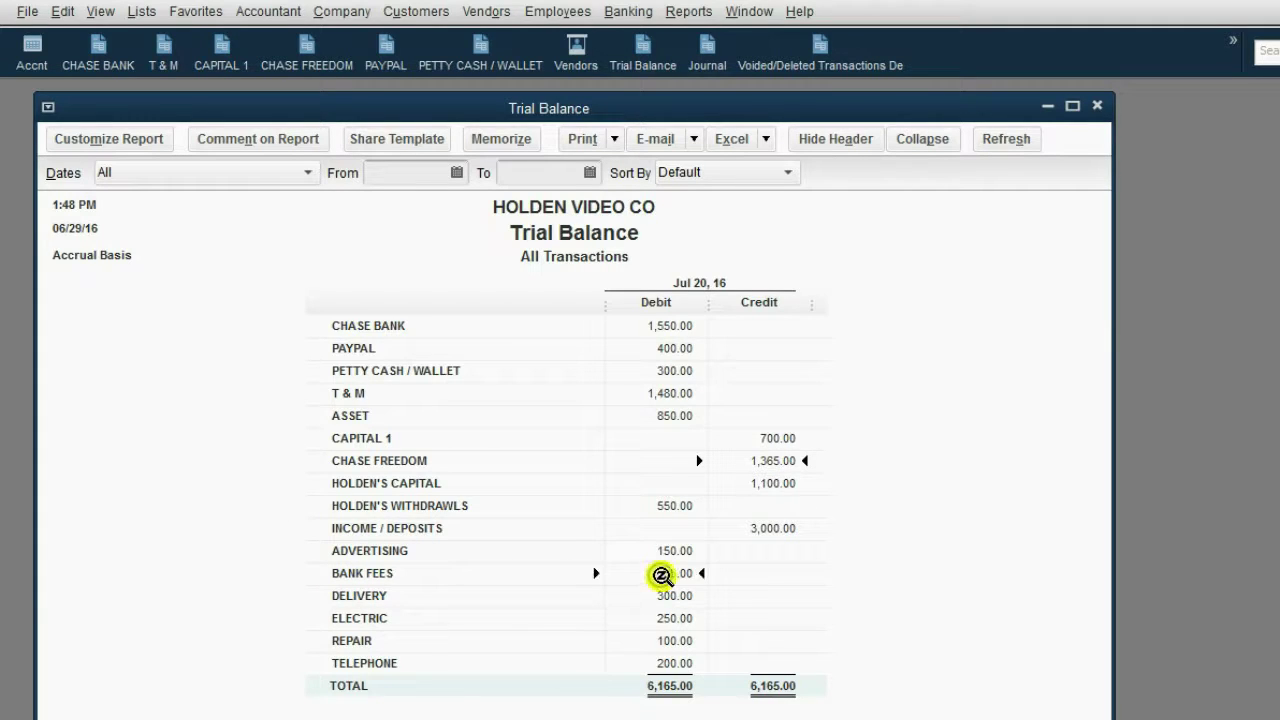
click(403, 367)
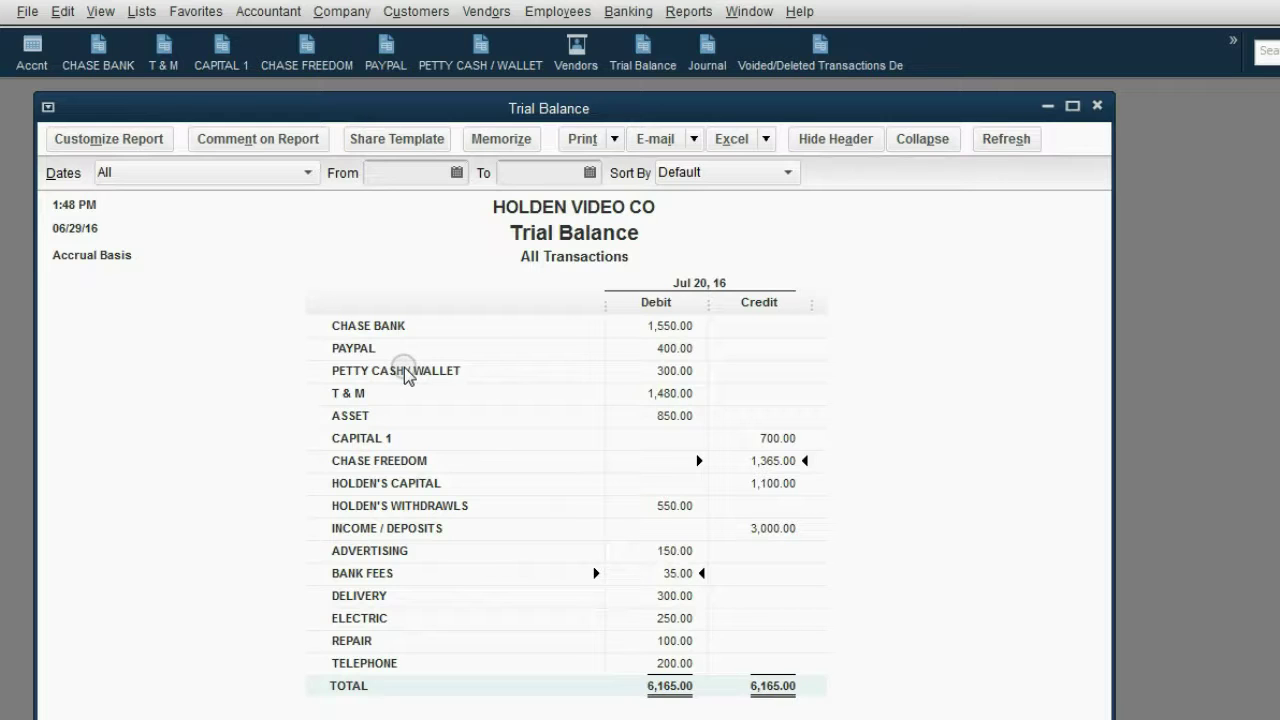
click(657, 371)
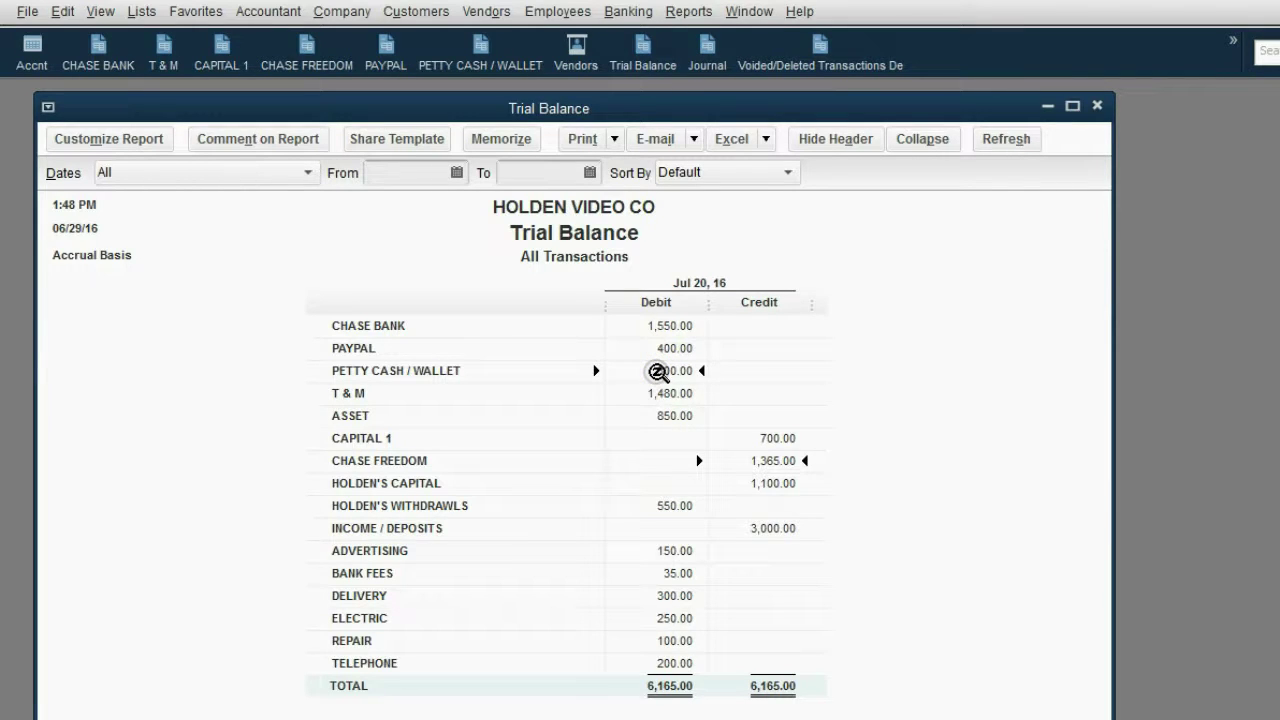
Step: Switch to the PowerPoint slide show, read the July 21 card payment example and return to QuickBooks
key(alt+Tab)
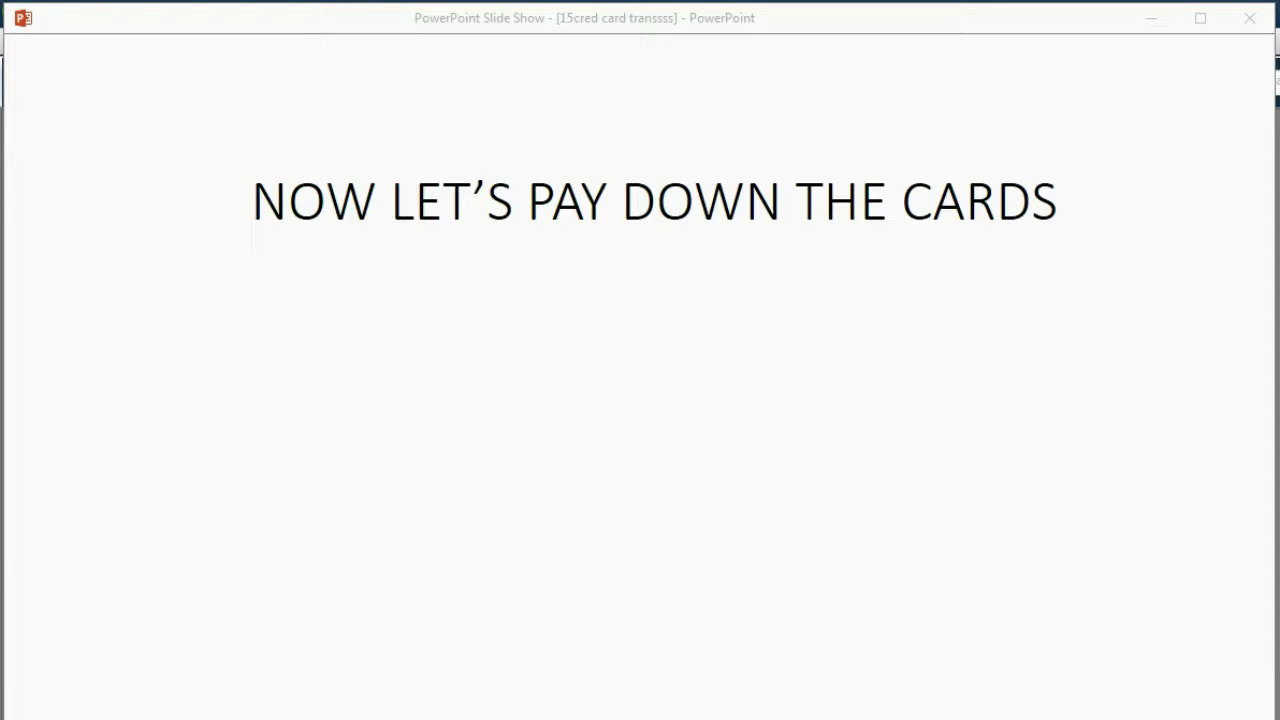
key(space)
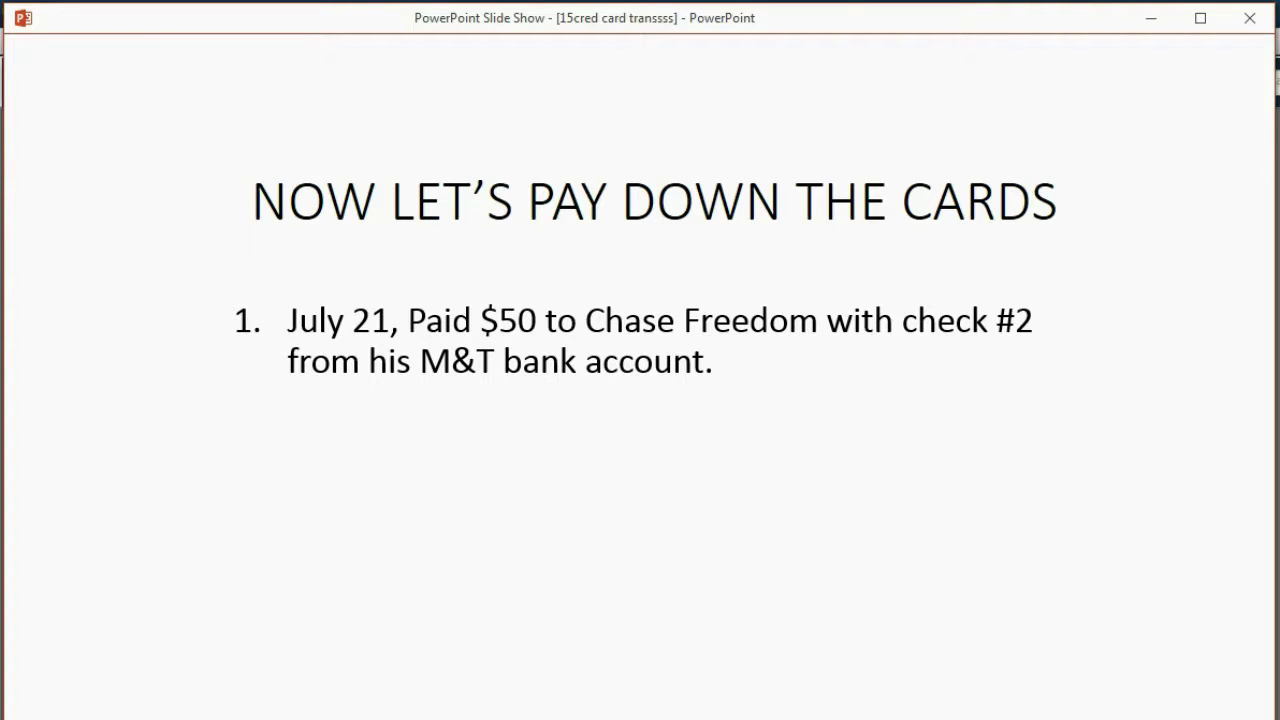
click(1148, 20)
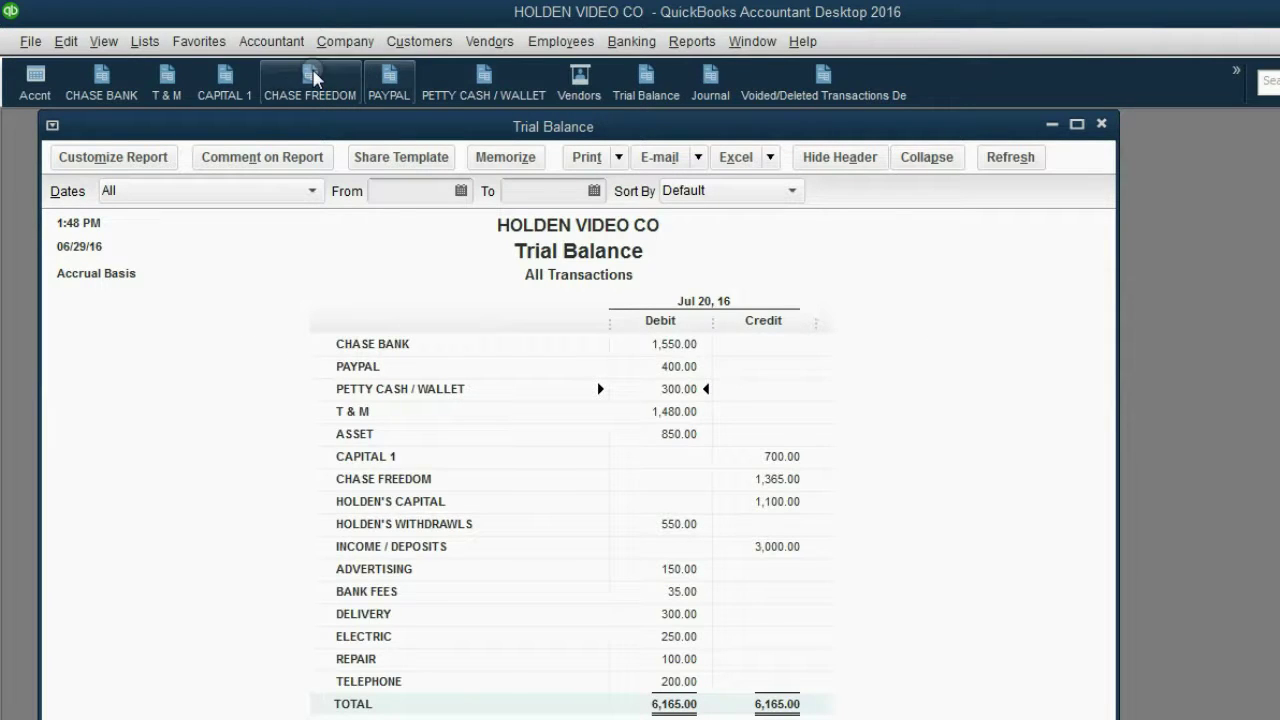
Step: Start an entry in the T & M register dated 07/21/2016 with check number 2
click(167, 80)
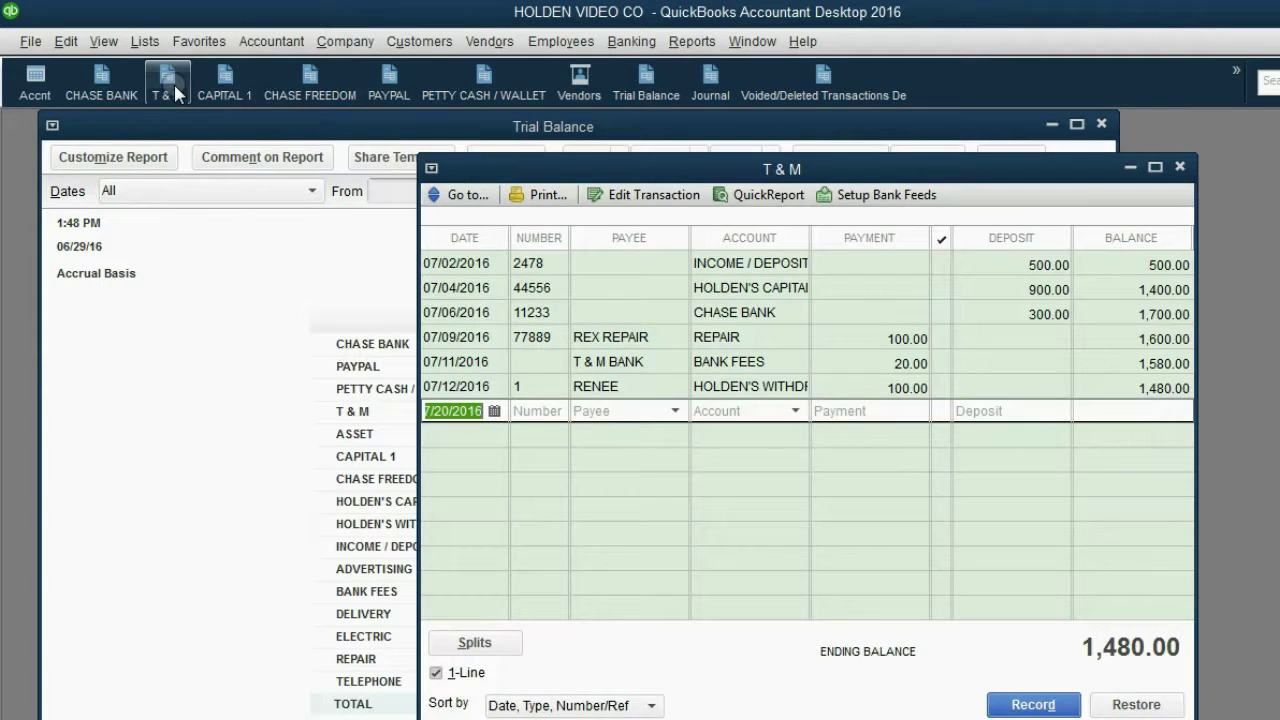
click(493, 411)
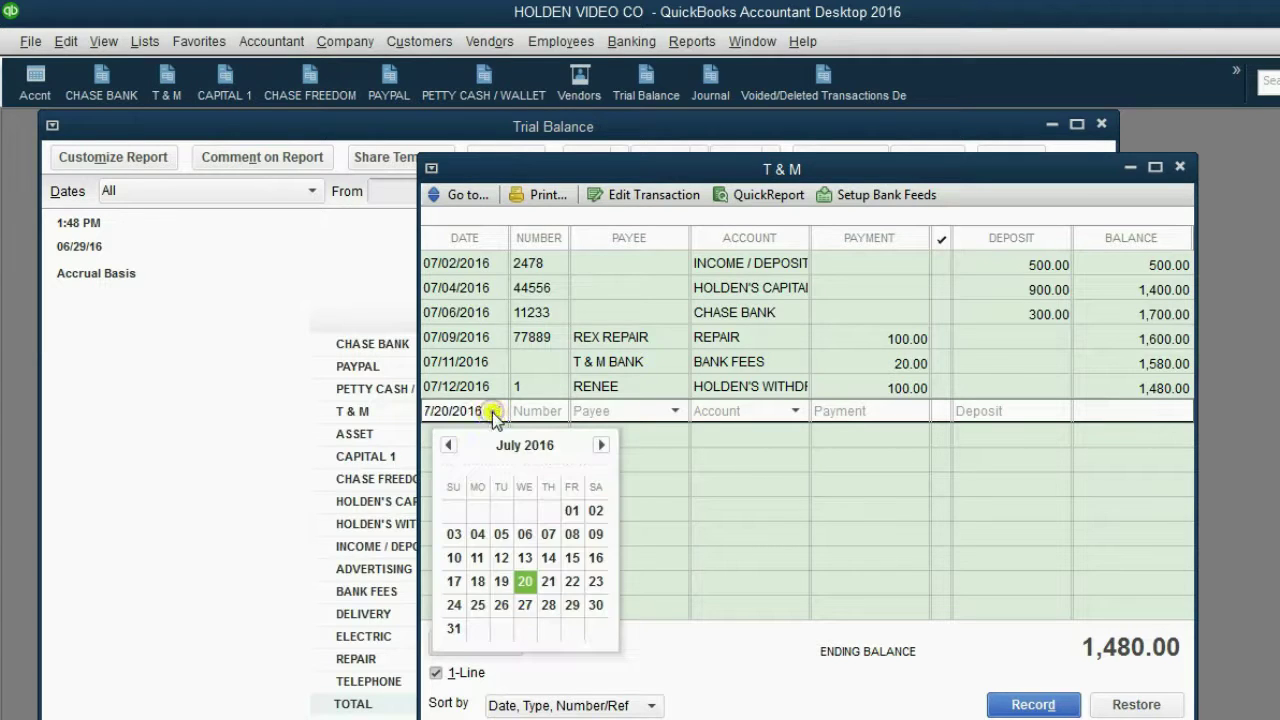
click(548, 581)
click(534, 410)
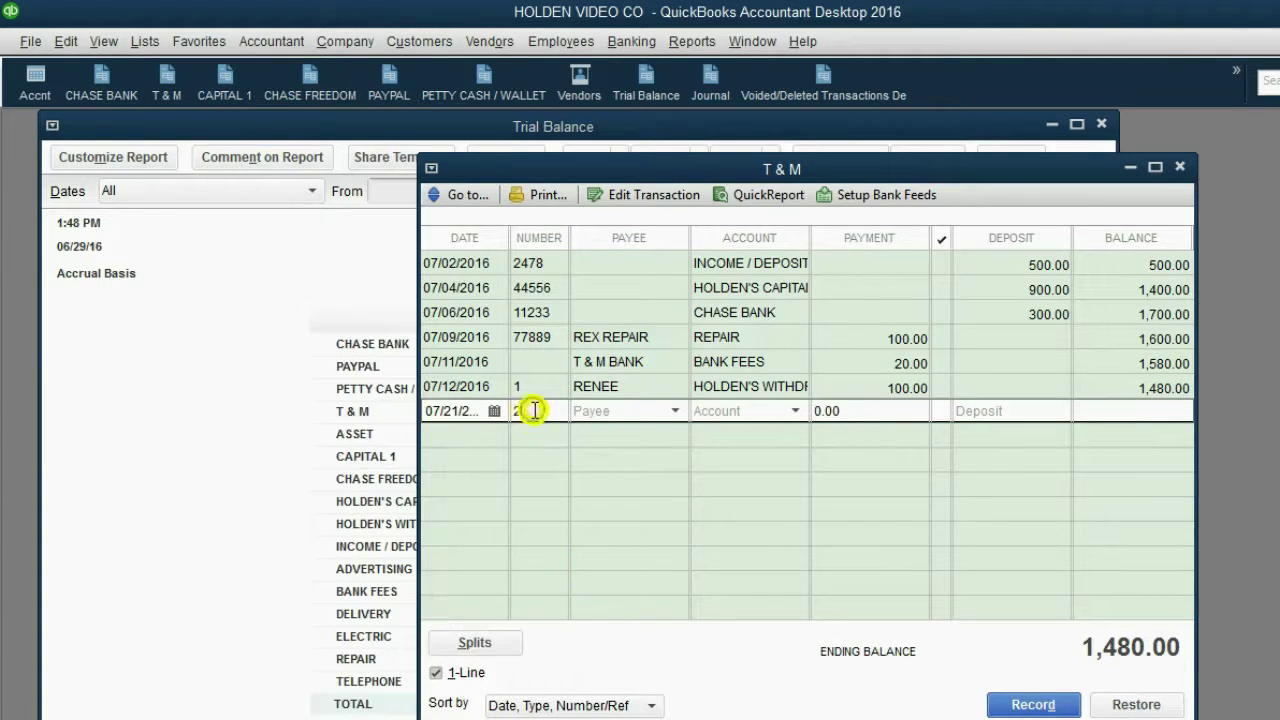
Step: Add "chase freedom" as a new vendor and use it as the payee of the 07/21/2016 check
click(674, 411)
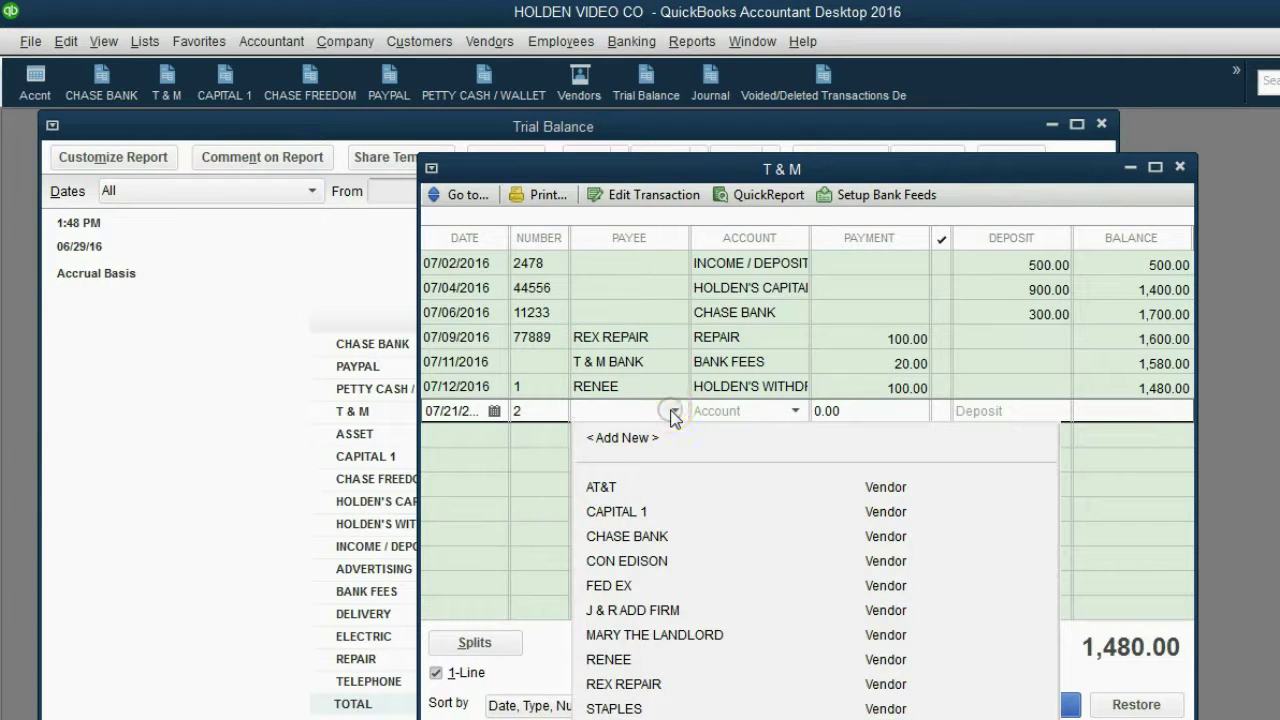
click(674, 411)
click(674, 411)
click(622, 437)
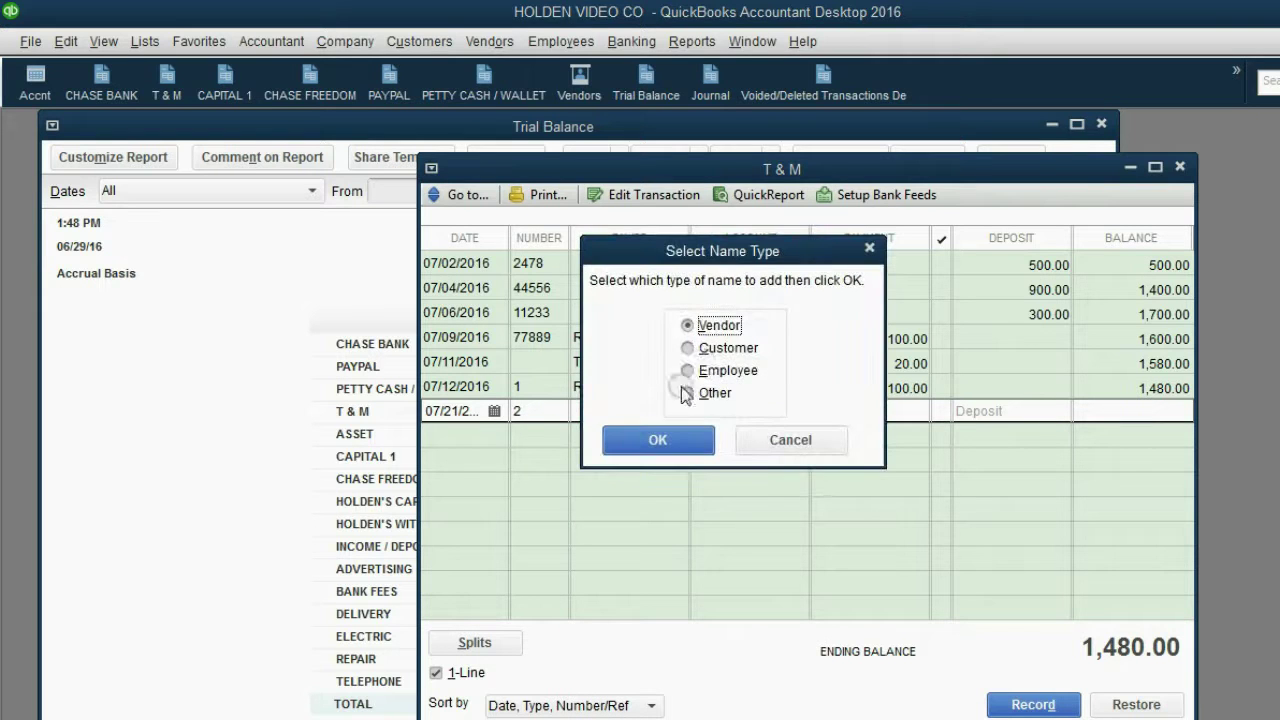
click(660, 439)
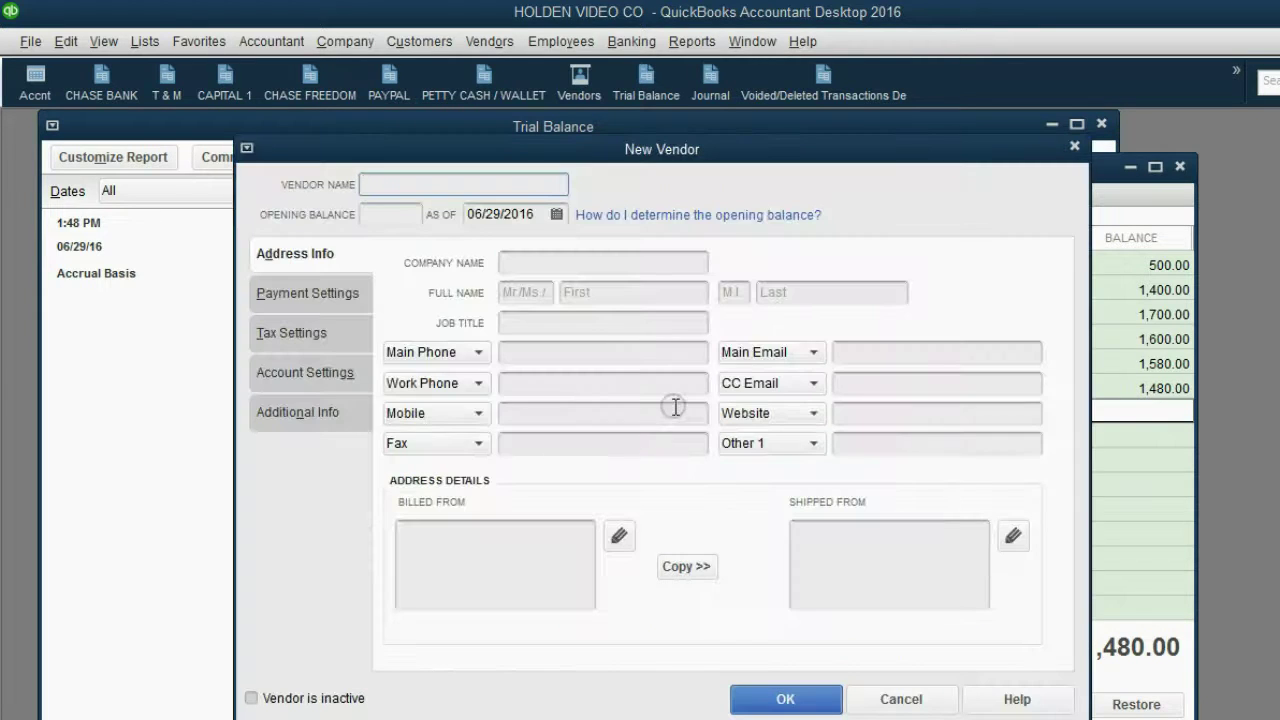
text(chase f)
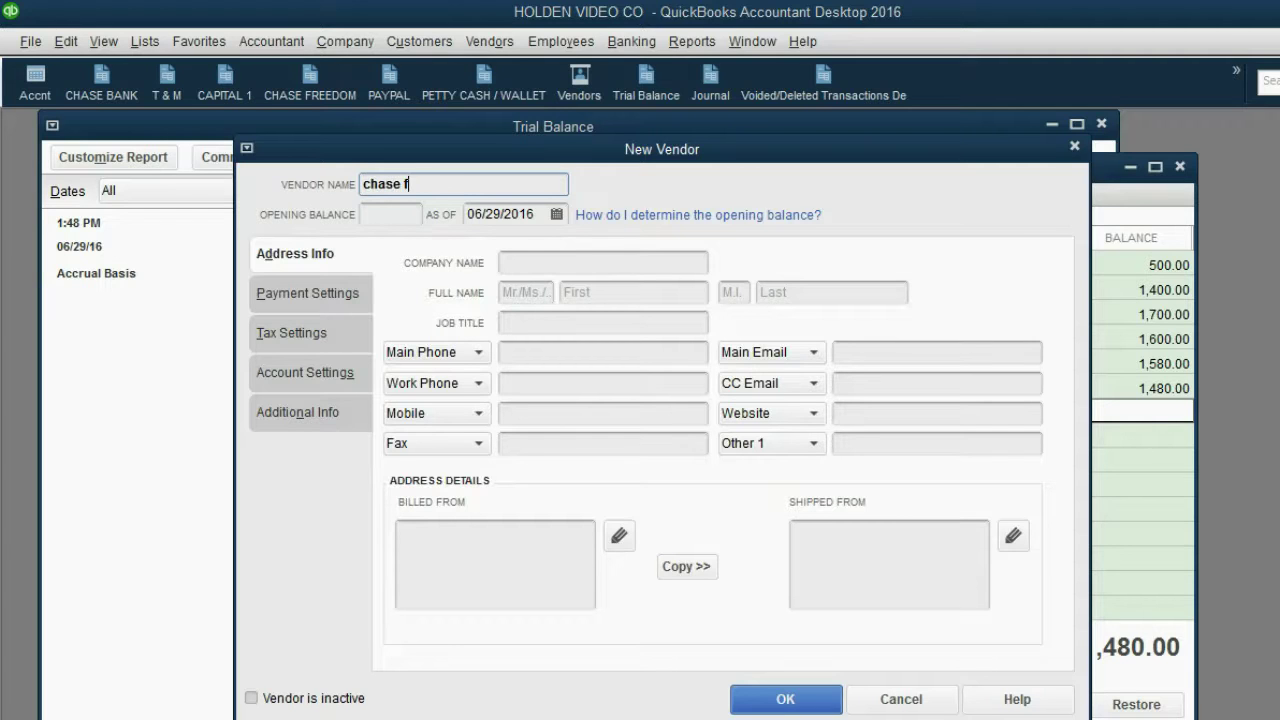
text(reedom)
click(776, 700)
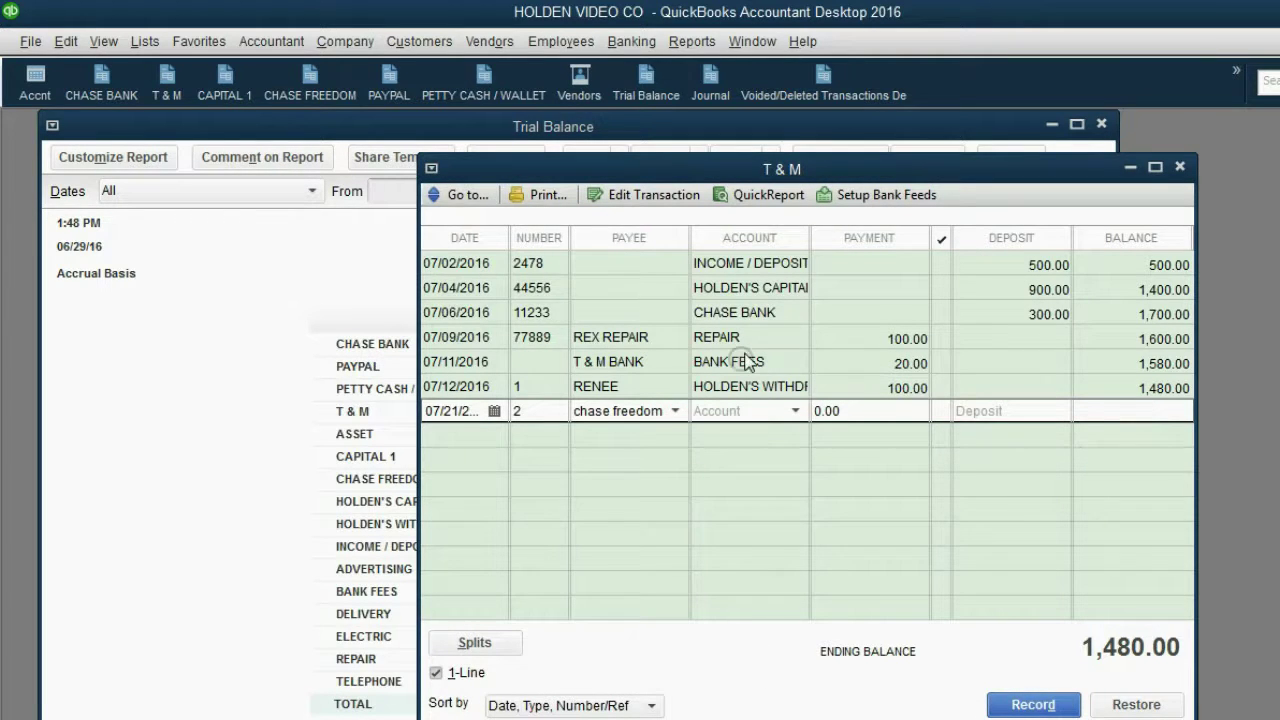
Step: Assign the 07/21/2016 check to the CHASE FREEDOM credit card account with a payment of 50.00 and record it
drag(790, 170, 787, 161)
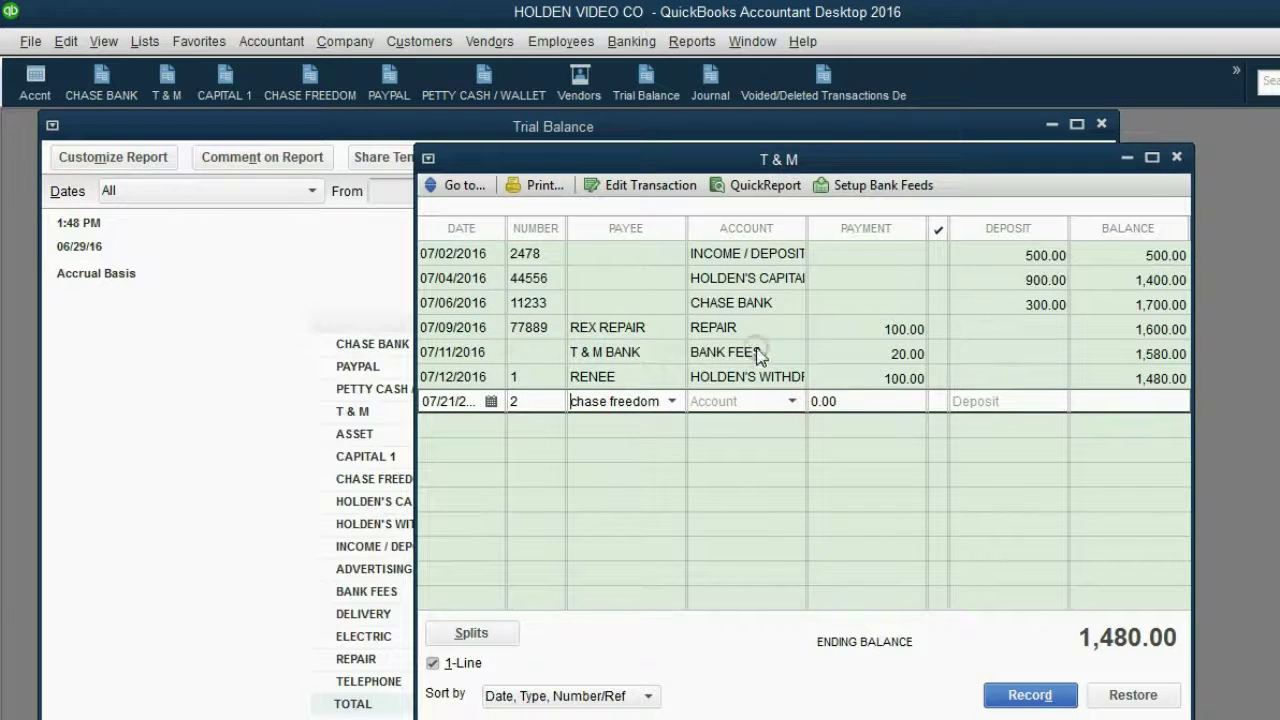
click(792, 401)
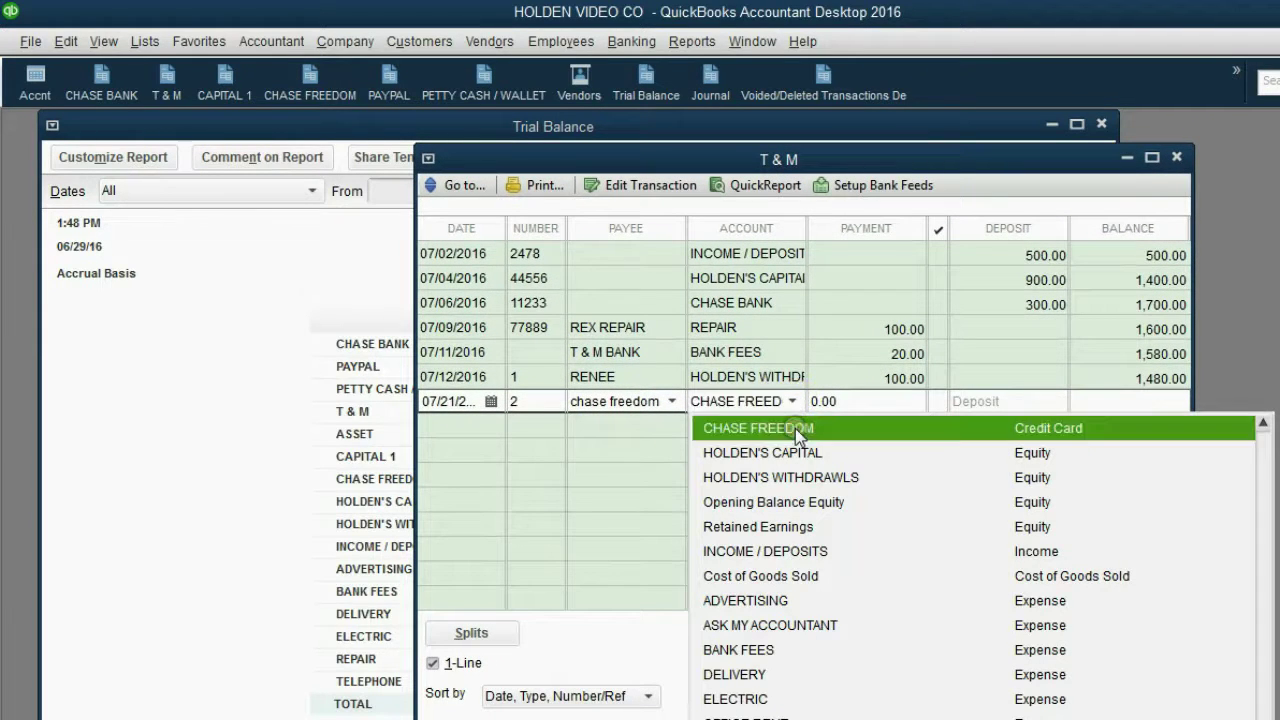
click(795, 428)
click(850, 404)
text(50.00)
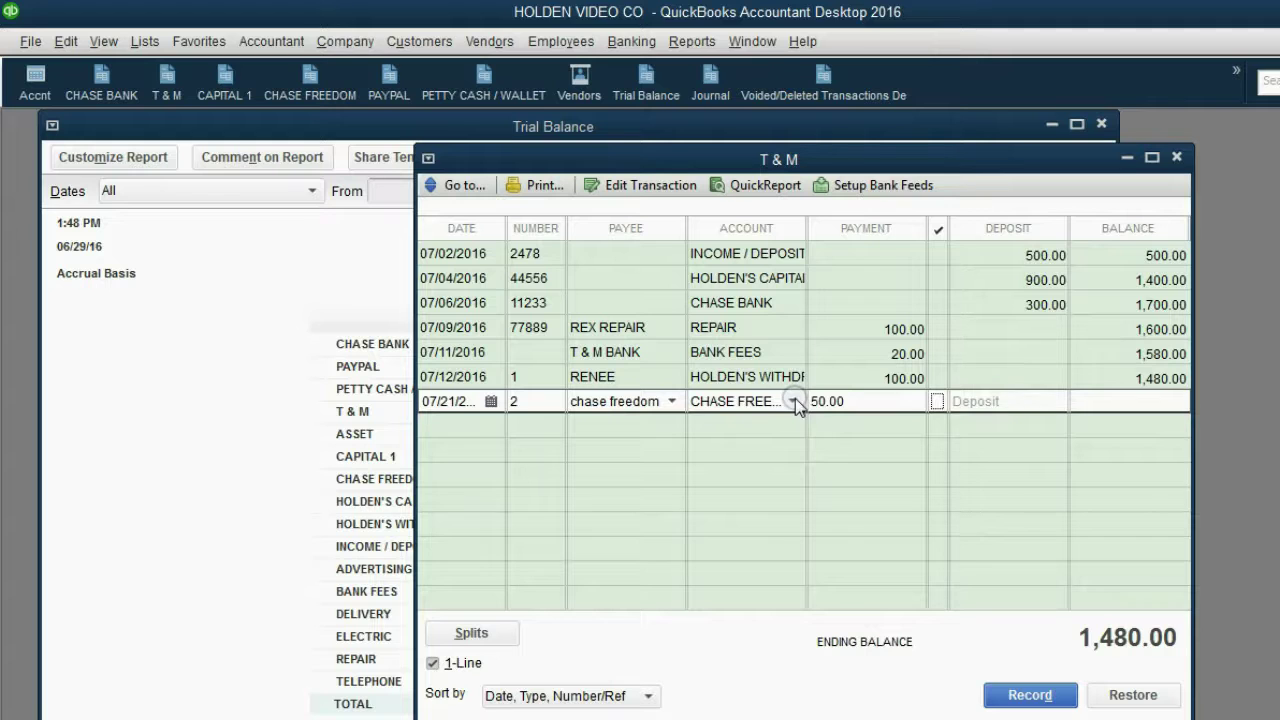
drag(781, 160, 807, 163)
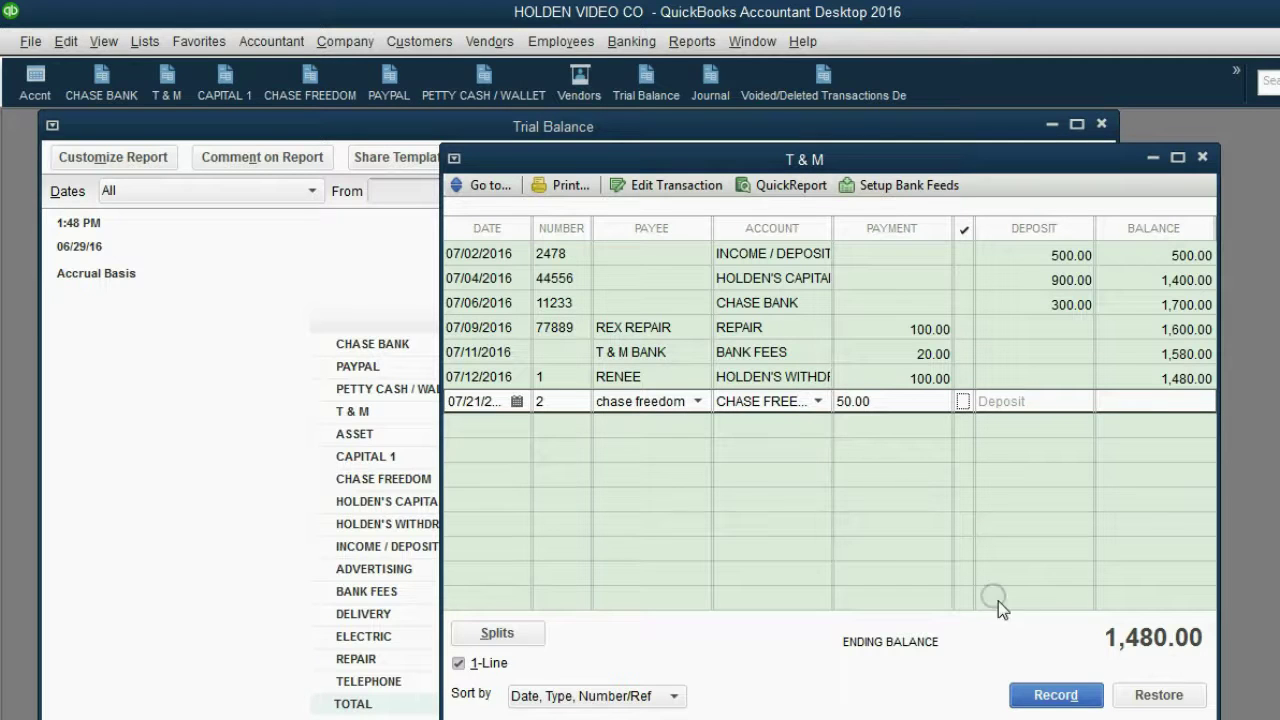
click(1054, 697)
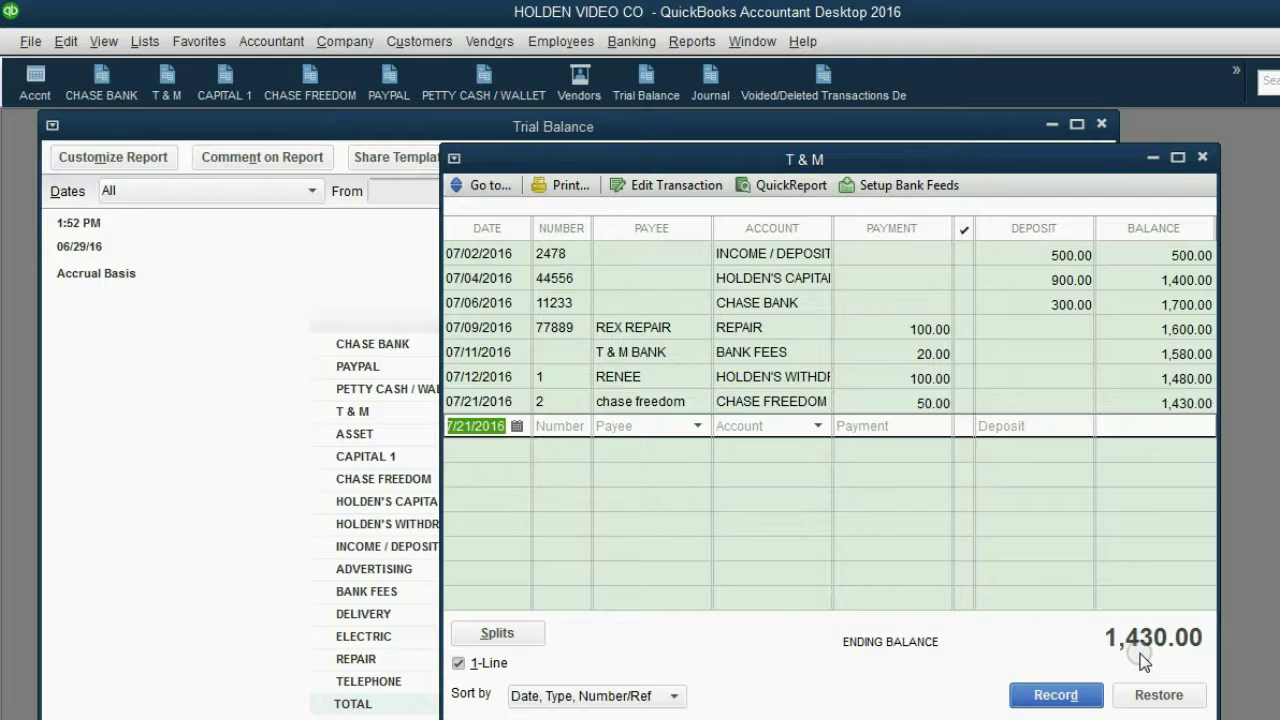
Step: Open the CHASE FREEDOM register and check the 07/21/2016 payment entry from T & M
click(321, 86)
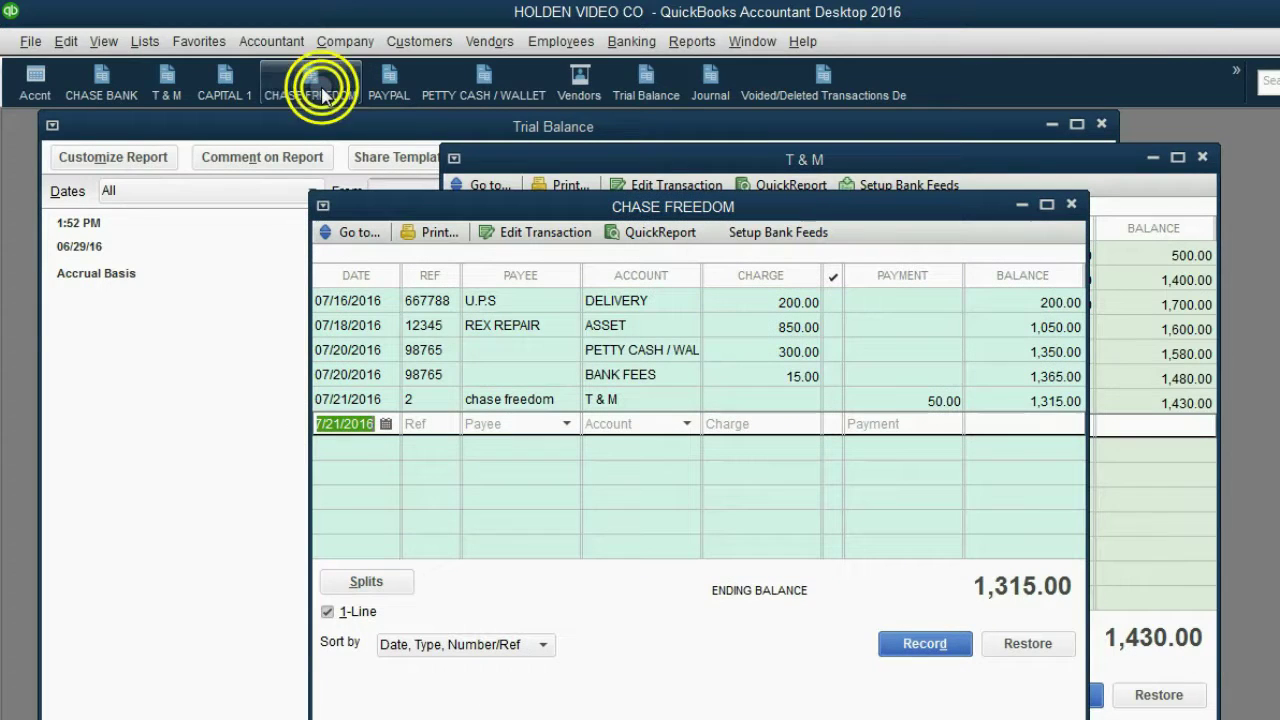
click(728, 399)
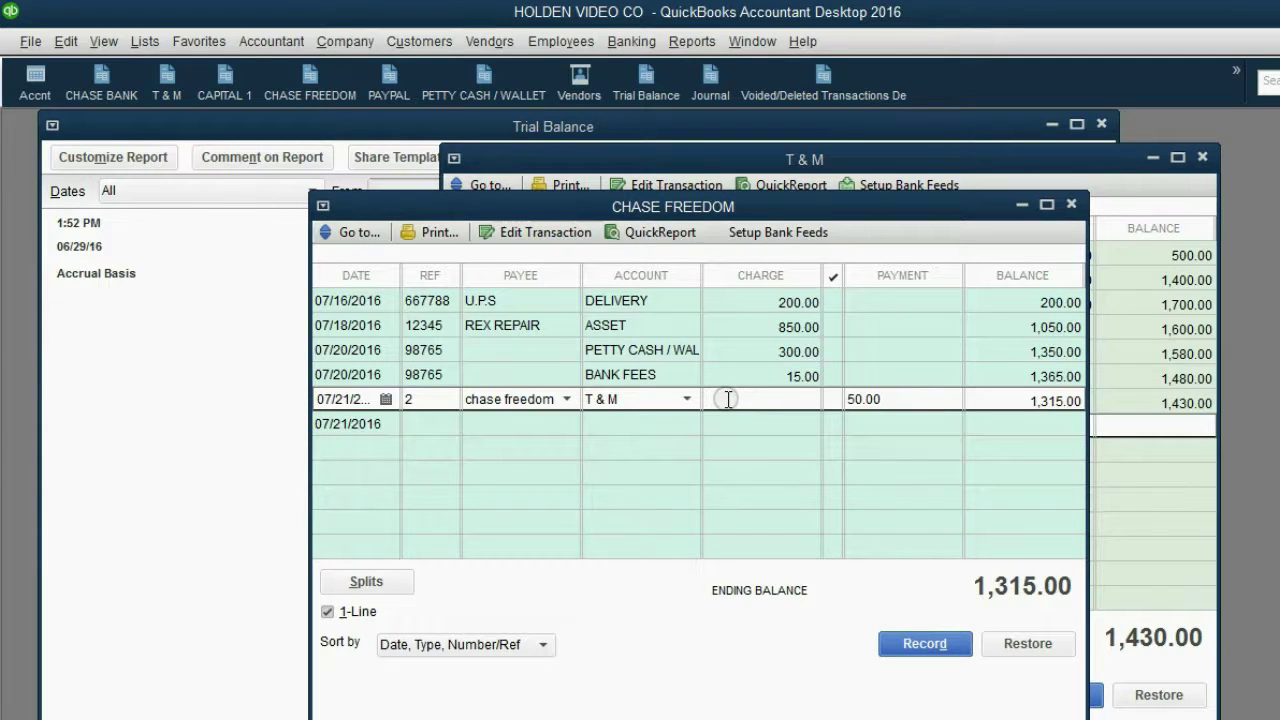